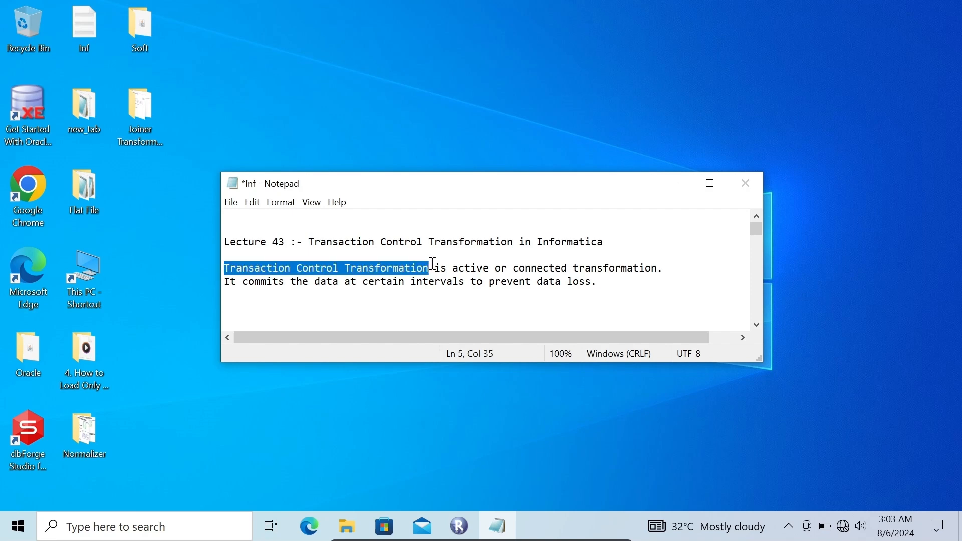
click(533, 279)
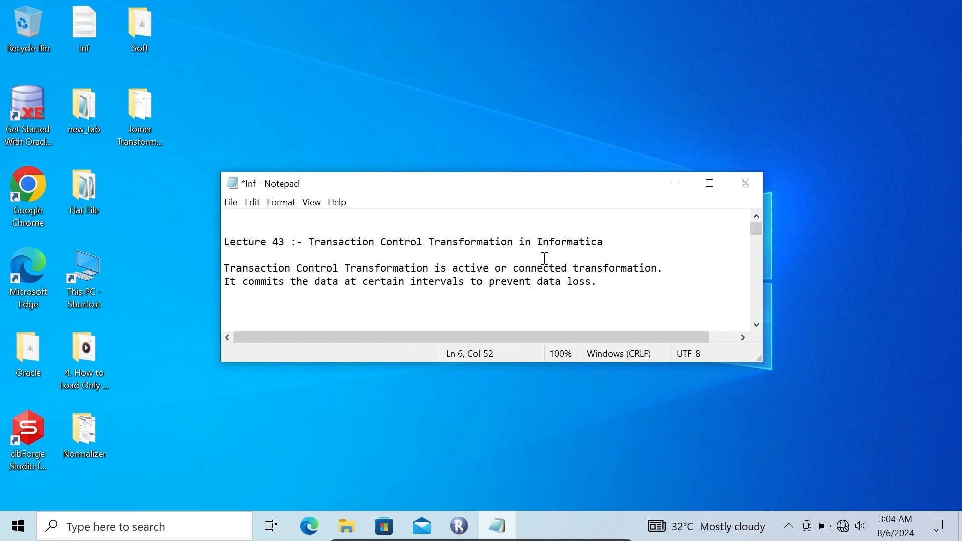
click(454, 268)
drag(455, 268, 508, 266)
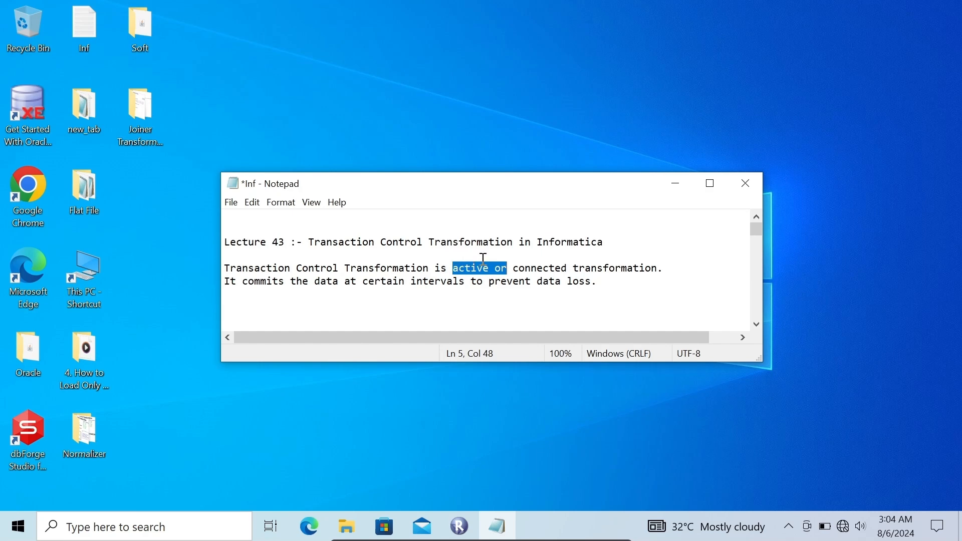
click(524, 257)
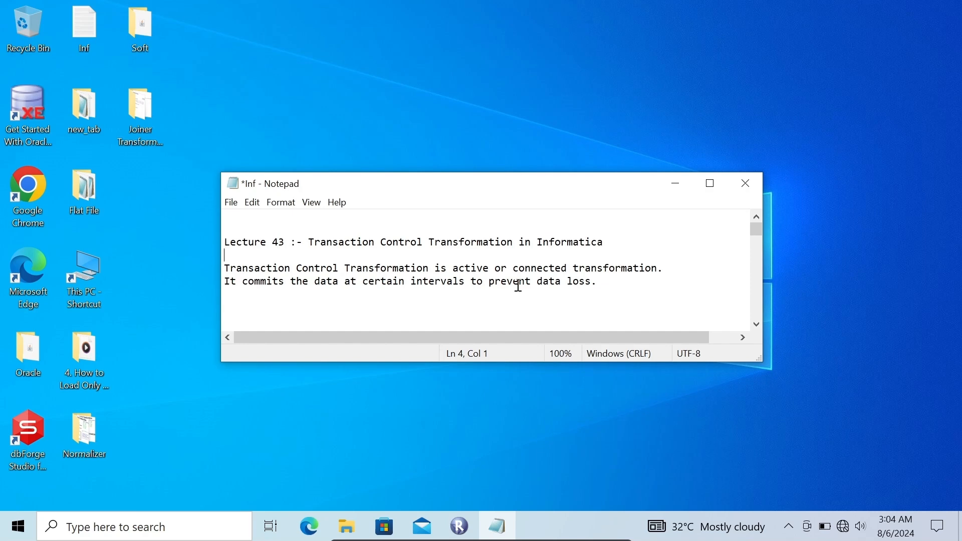
- Minimize the Notepad notes, open Informatica PowerCenter Designer from the Repository Manager, and dismiss the welcome tip
click(682, 182)
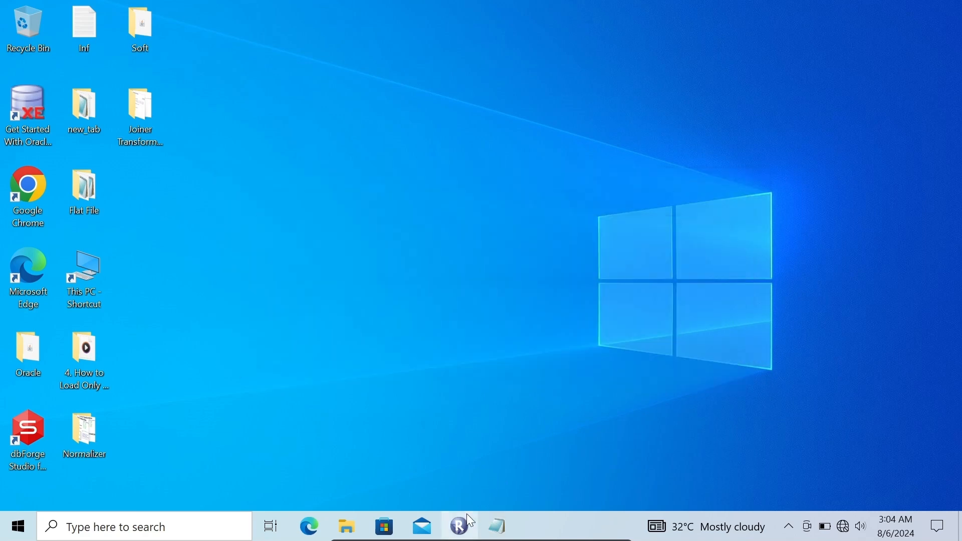
click(467, 514)
click(295, 108)
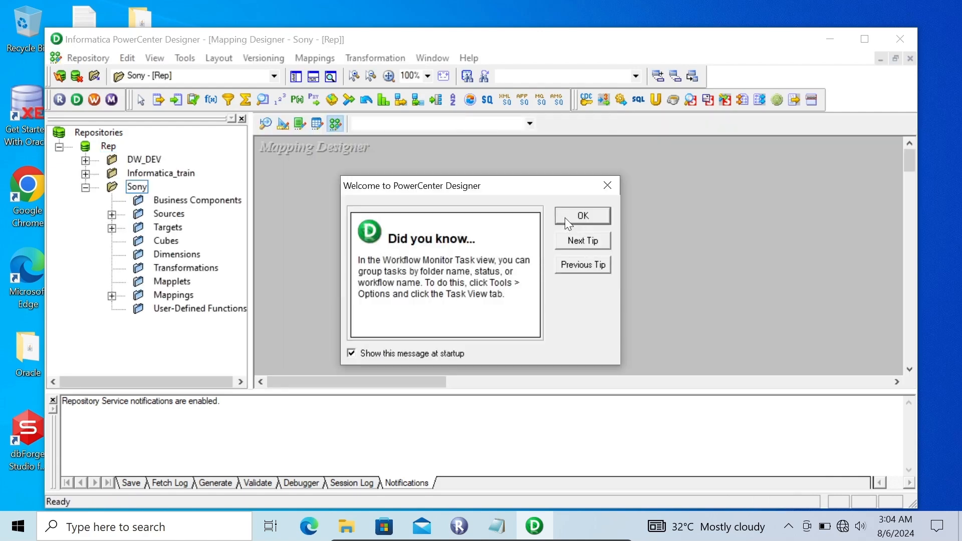
click(565, 217)
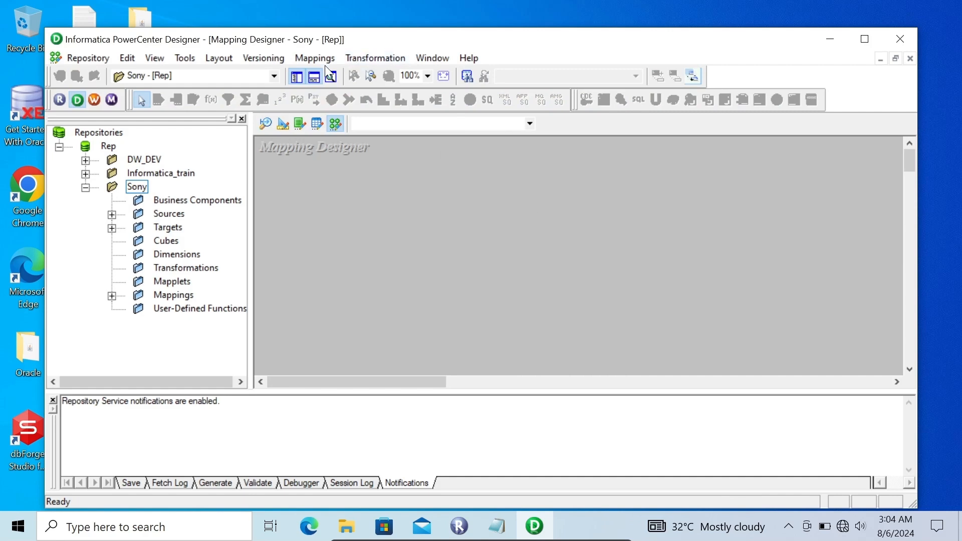
- Create a new mapping named m_transaction_control in the Sony folder
click(314, 57)
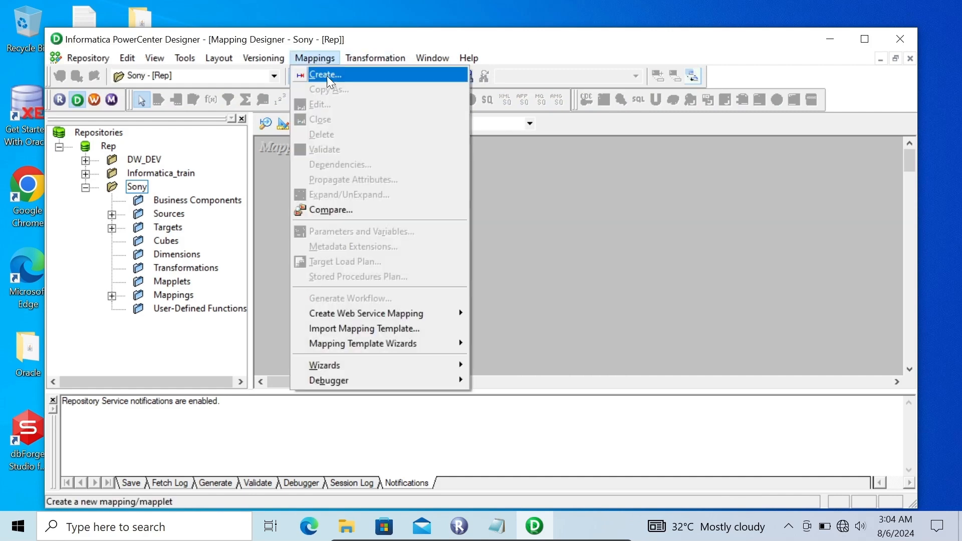
click(327, 76)
text(m)
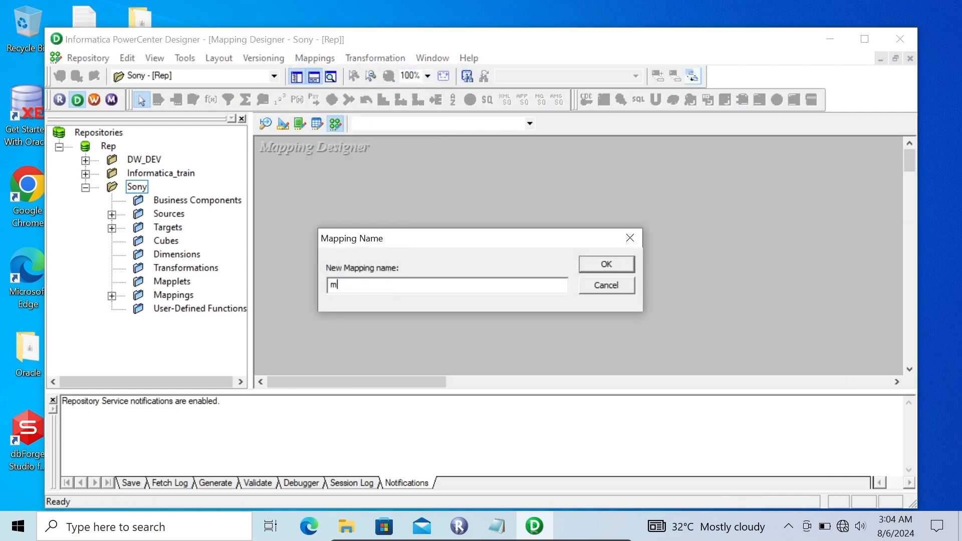
text(_transaction_v)
key(BackSpace)
text(control)
key(Return)
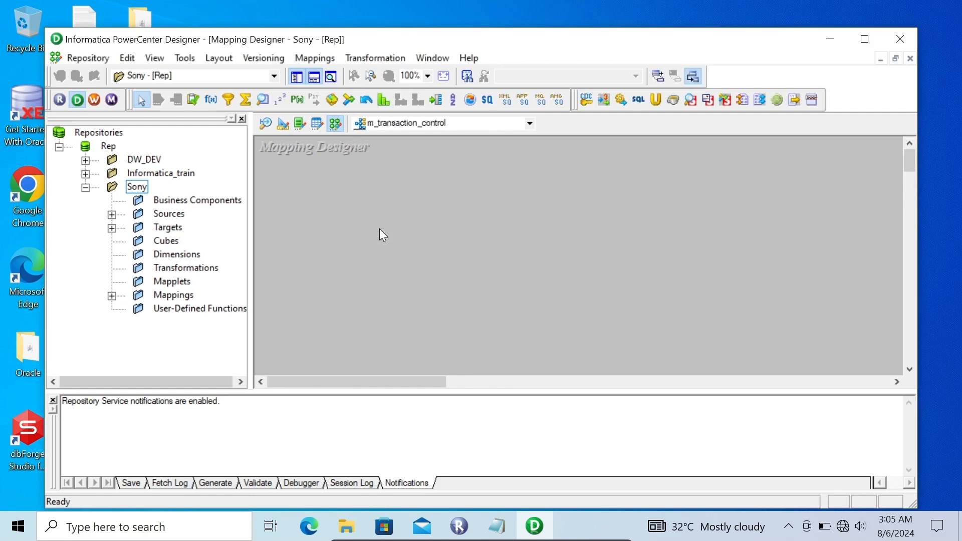
- Maximize the Designer window and add the EMP source from Scott_Conn to the mapping workspace
click(865, 39)
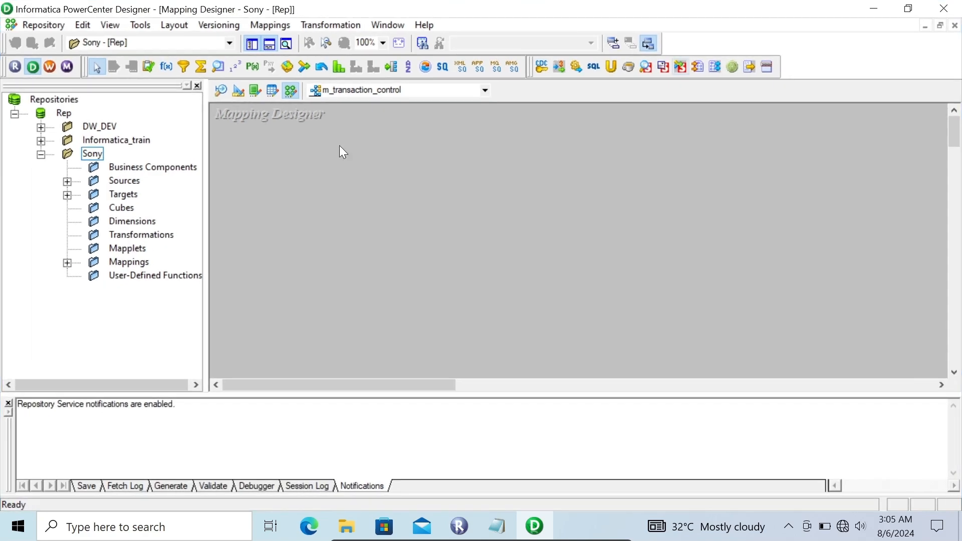
click(68, 182)
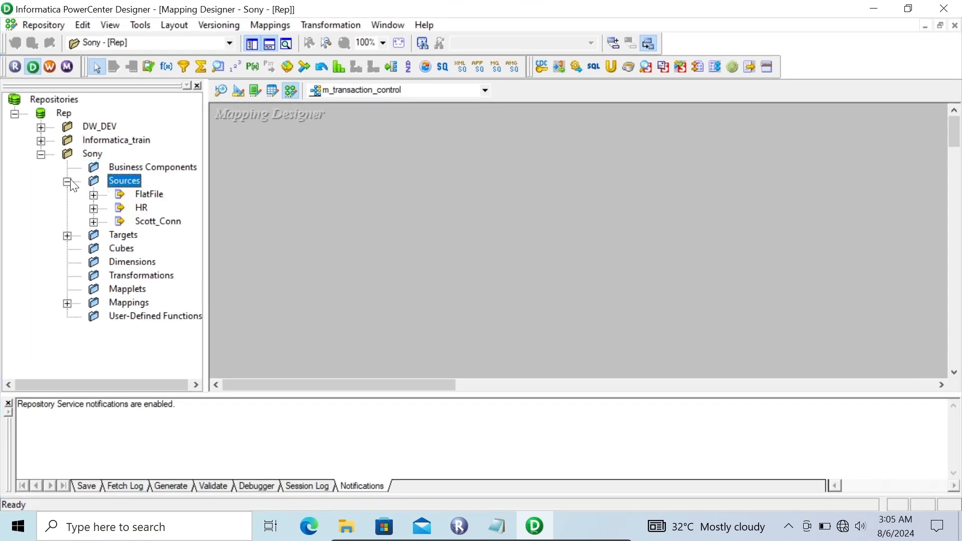
click(93, 222)
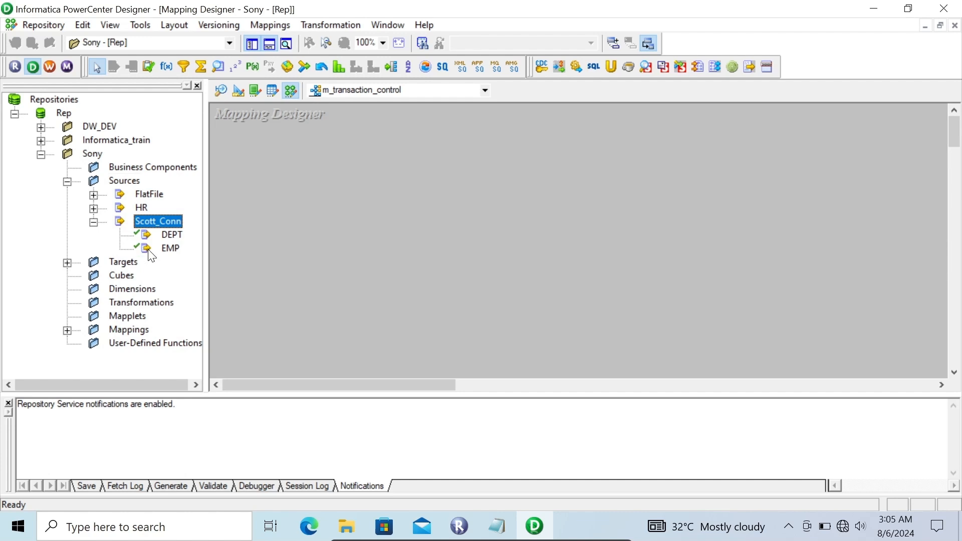
drag(165, 248, 269, 136)
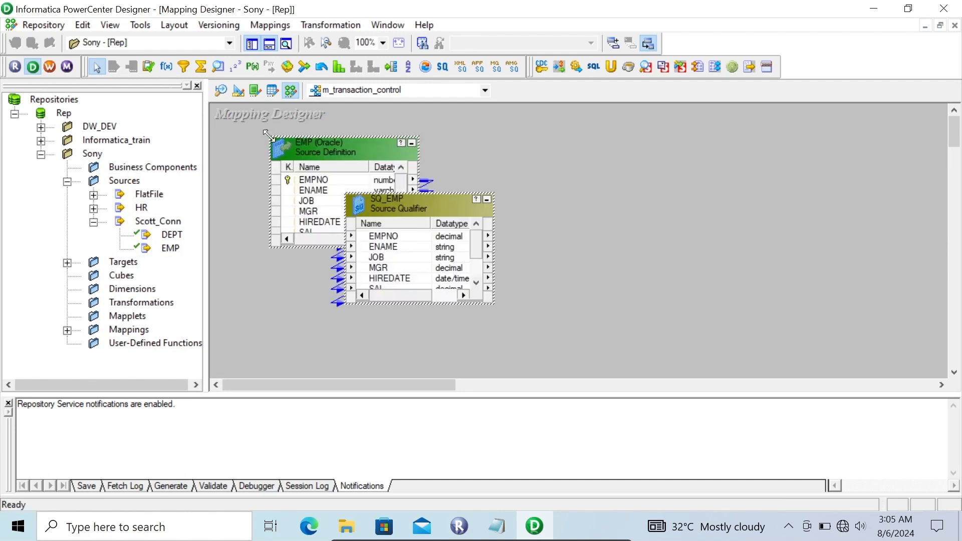
- Preview the EMP source's data through the Scott_Conn (Oracle in XE) data source, entering the database username and password
right_click(314, 150)
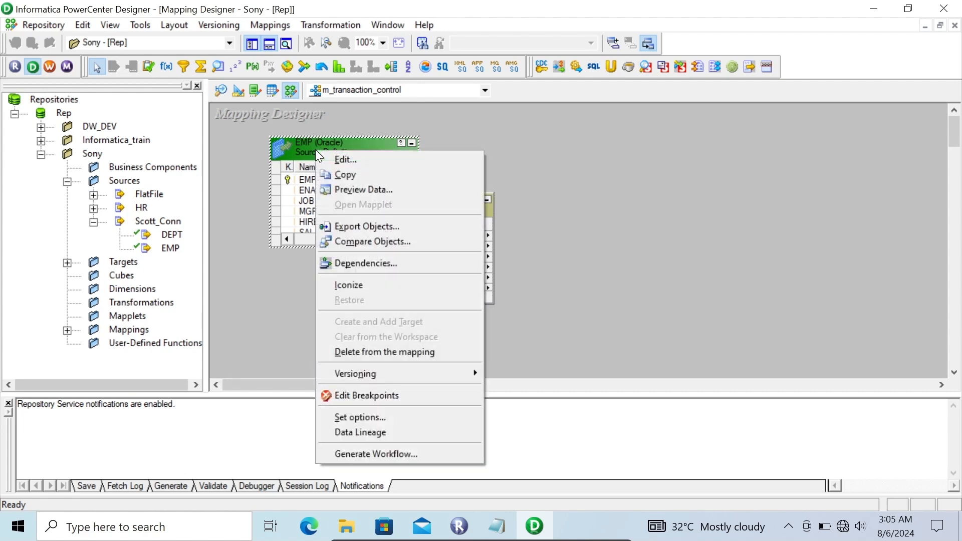
click(346, 188)
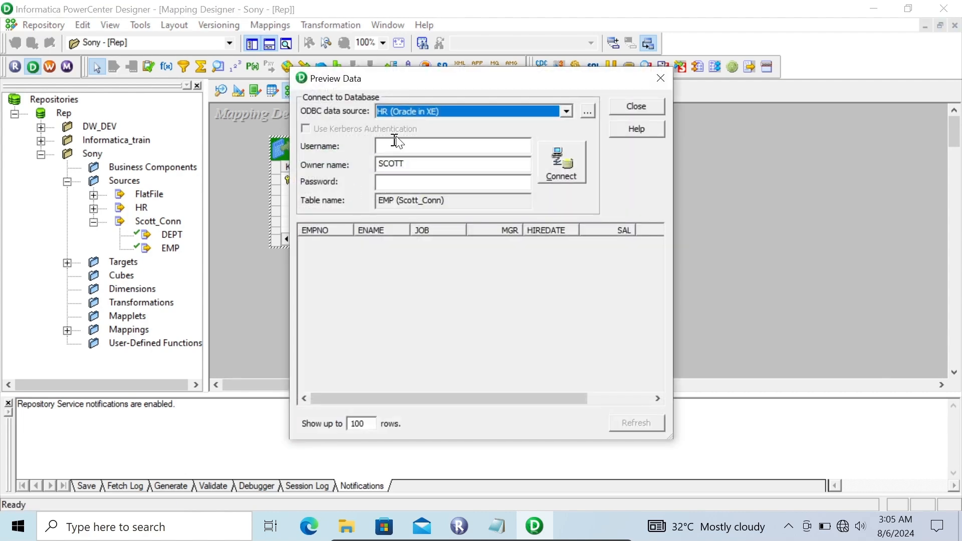
click(416, 110)
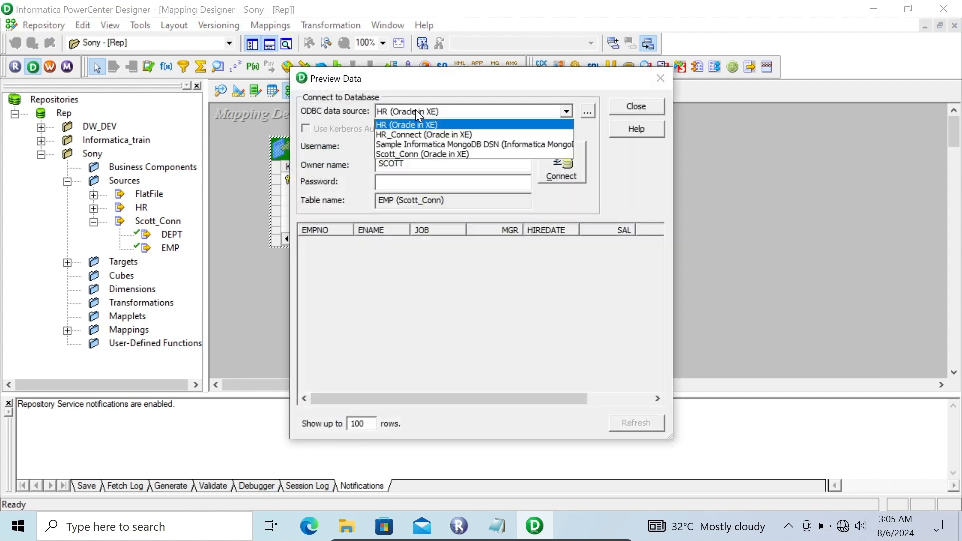
click(411, 153)
click(391, 145)
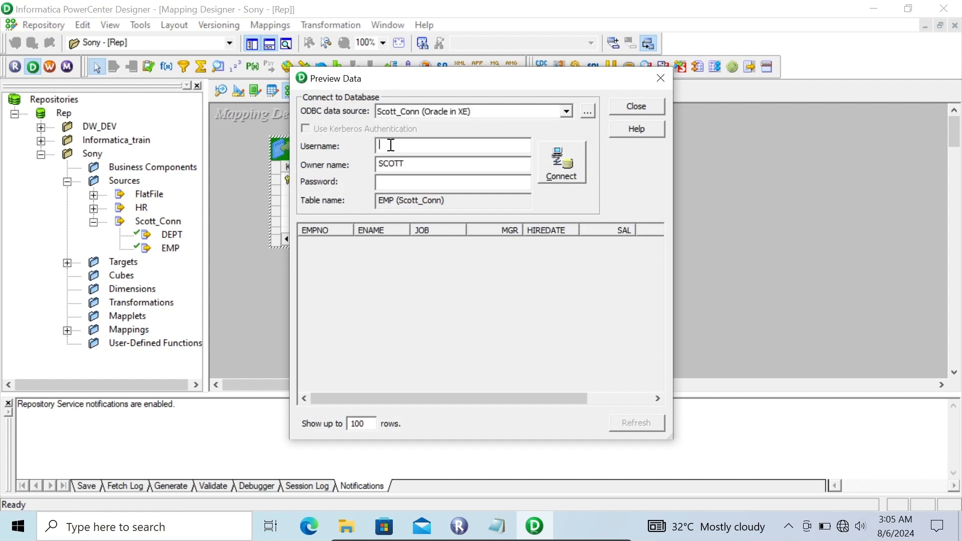
text(scott)
key(Tab)
key(Tab)
text(tiger)
key(Return)
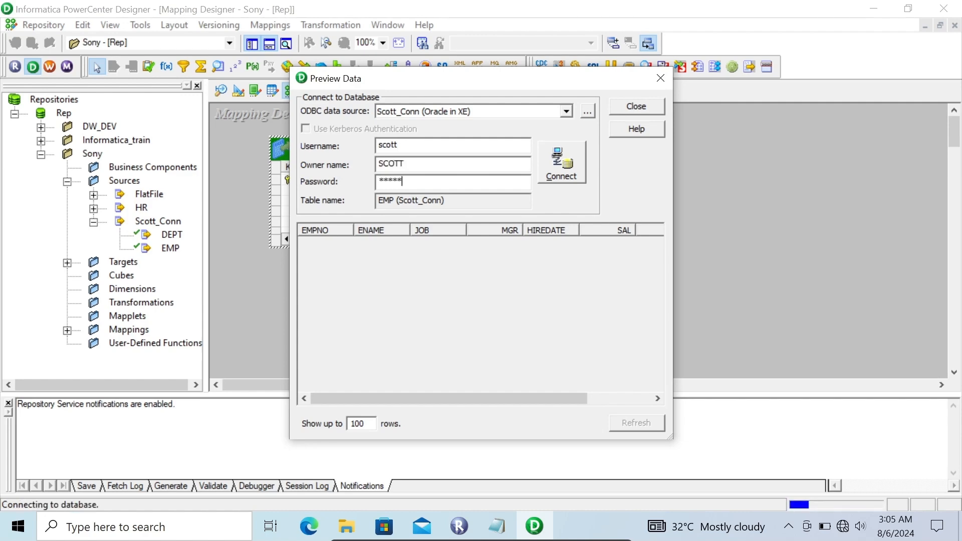
- Examine the DEPTNO column in the EMP data preview, then close the preview
drag(457, 401, 563, 393)
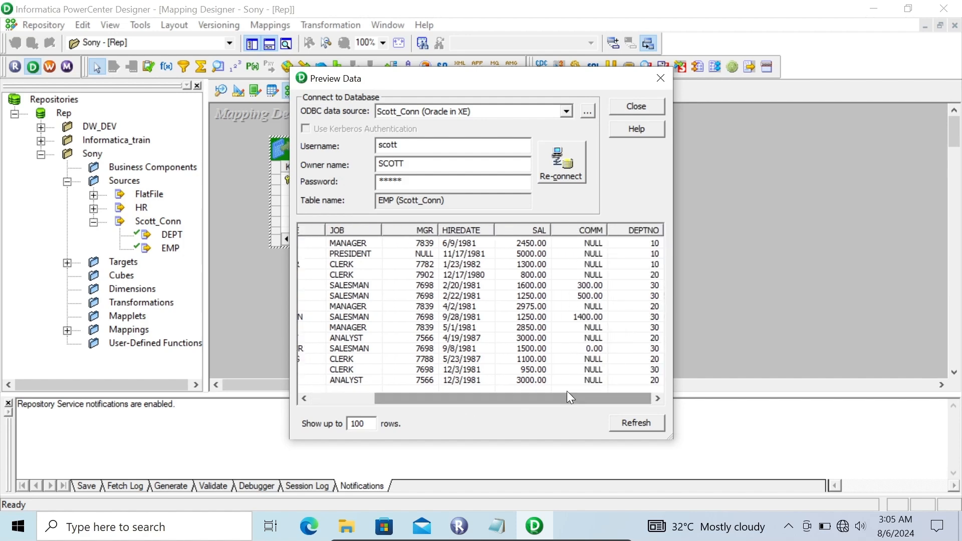
click(654, 266)
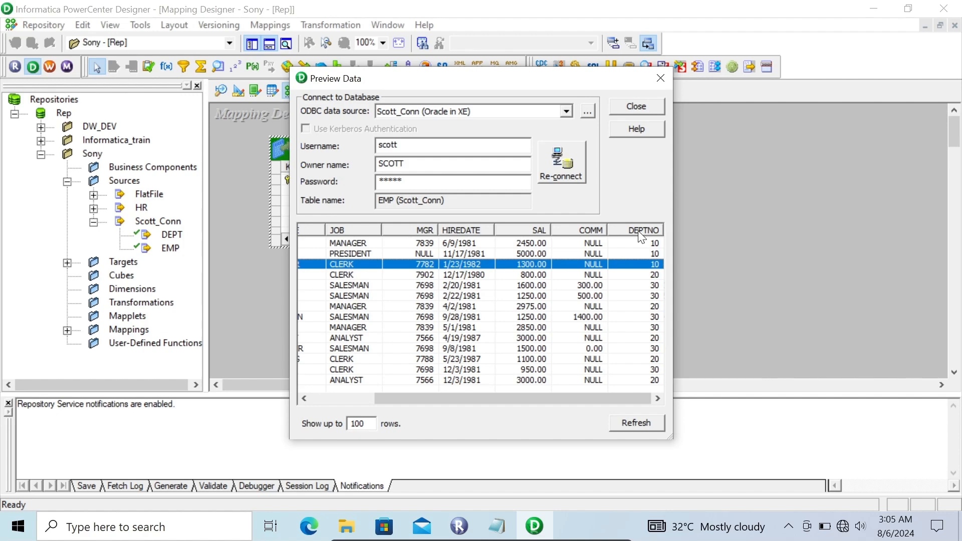
click(630, 108)
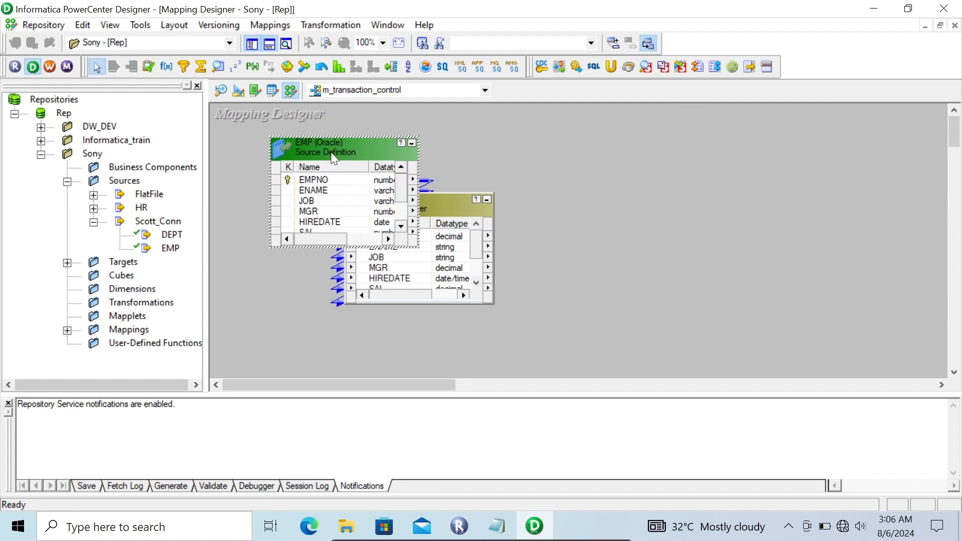
- Preview the EMP source's data again with the database password, check the DEPTNO values, and close the preview
right_click(330, 152)
click(372, 195)
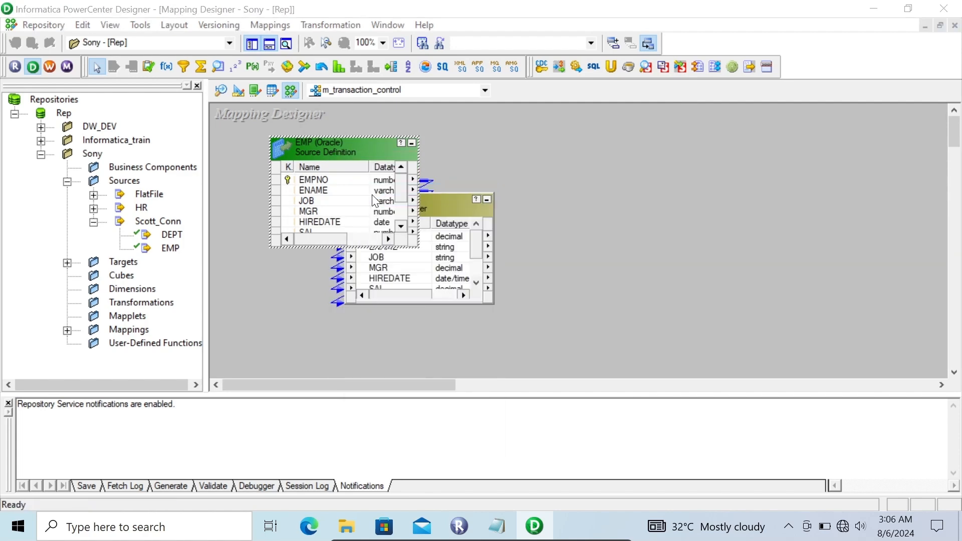
click(393, 186)
text(ti)
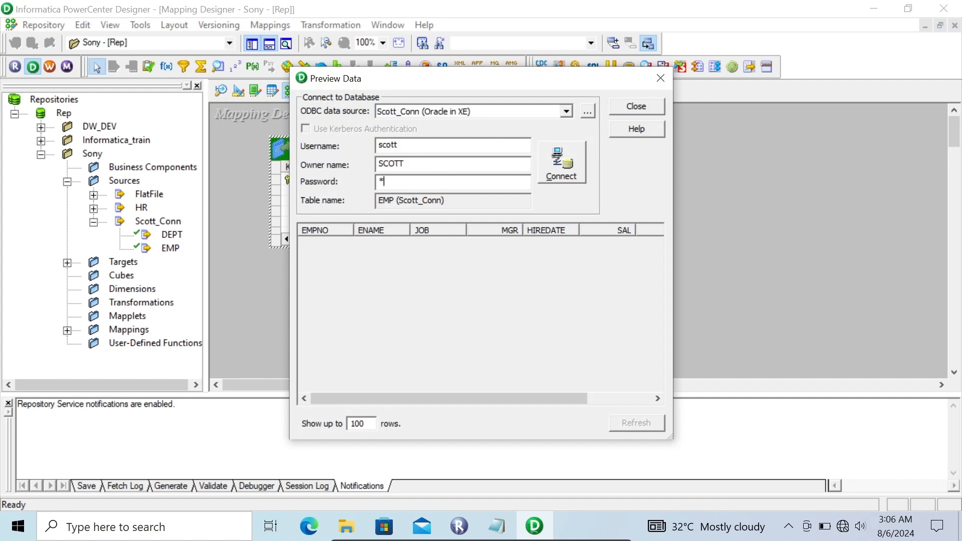
text(ger)
key(Return)
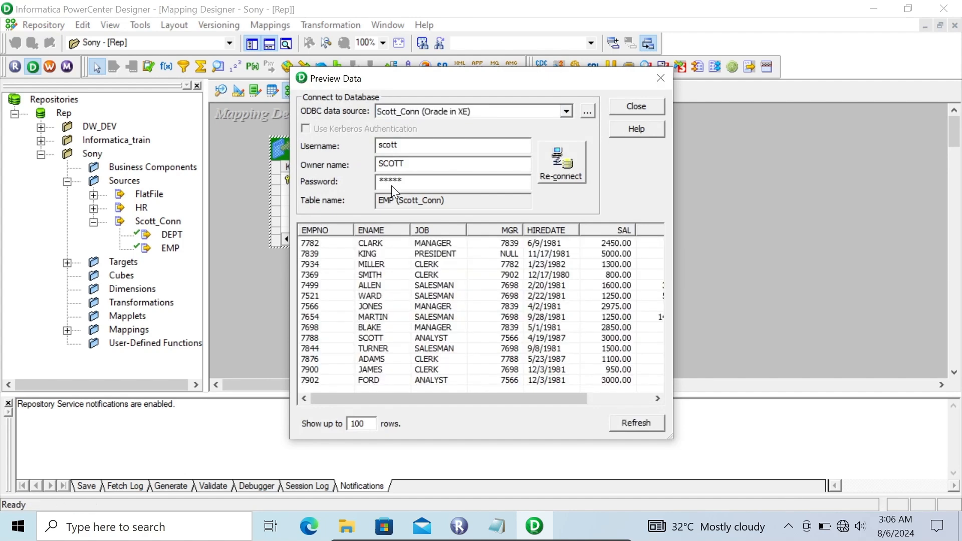
drag(551, 399, 667, 371)
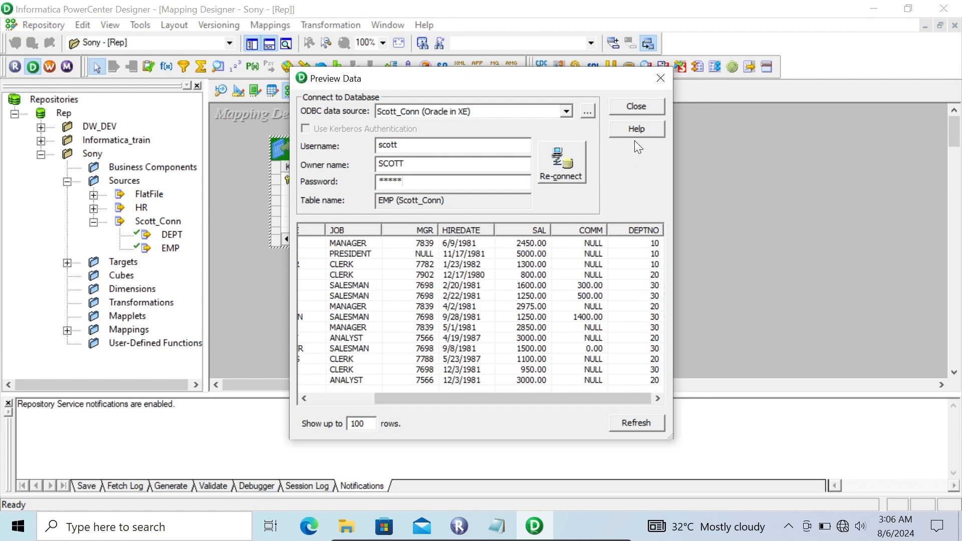
click(629, 100)
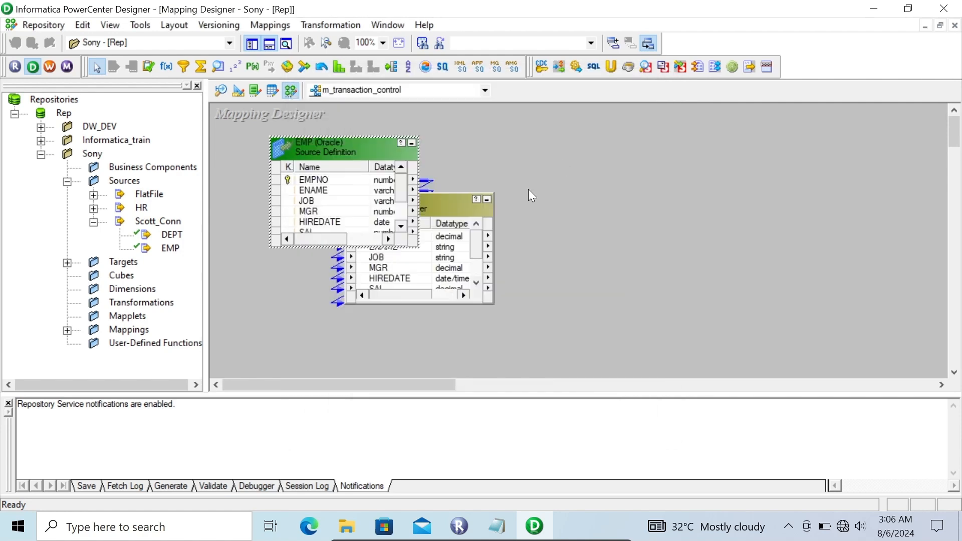
- Move the DEPTNO port to the first position in the SQ_EMP source qualifier
double_click(446, 200)
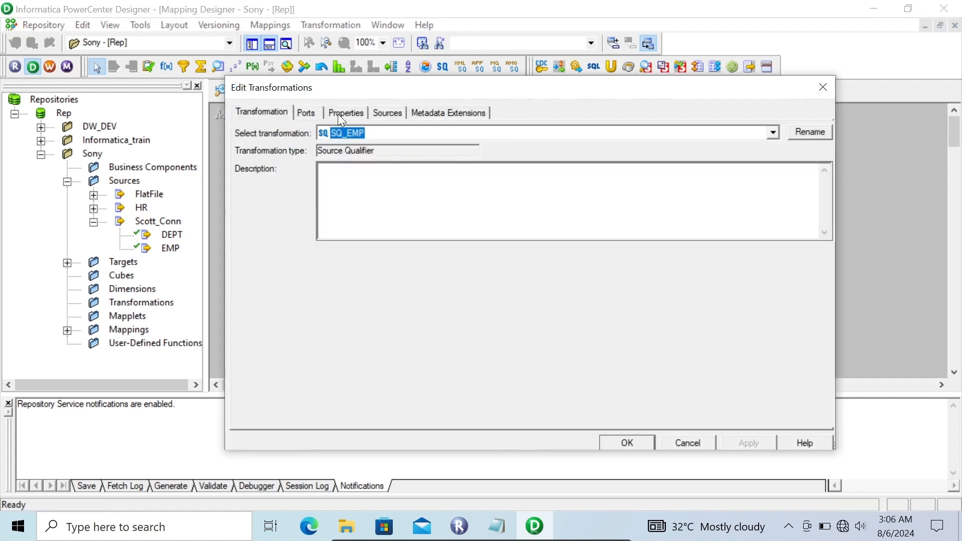
click(339, 113)
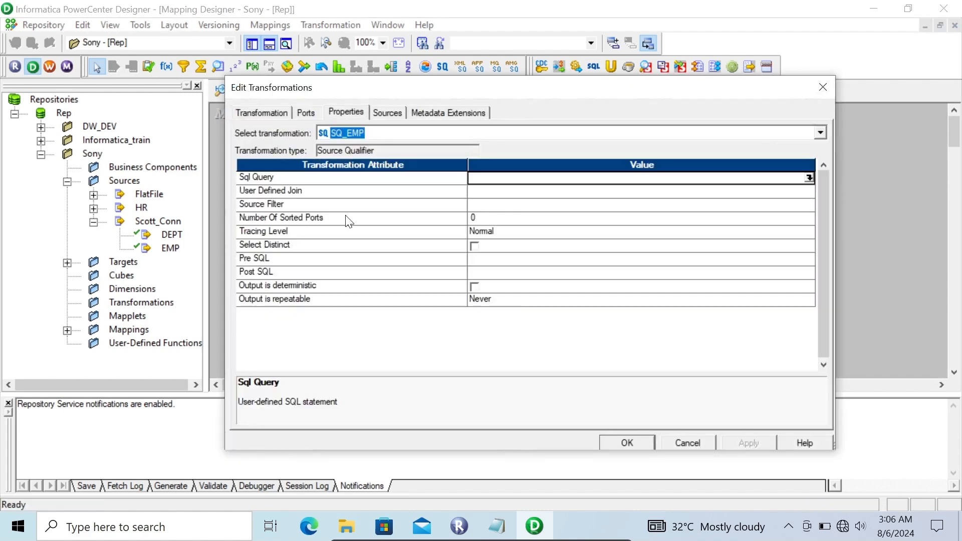
click(308, 116)
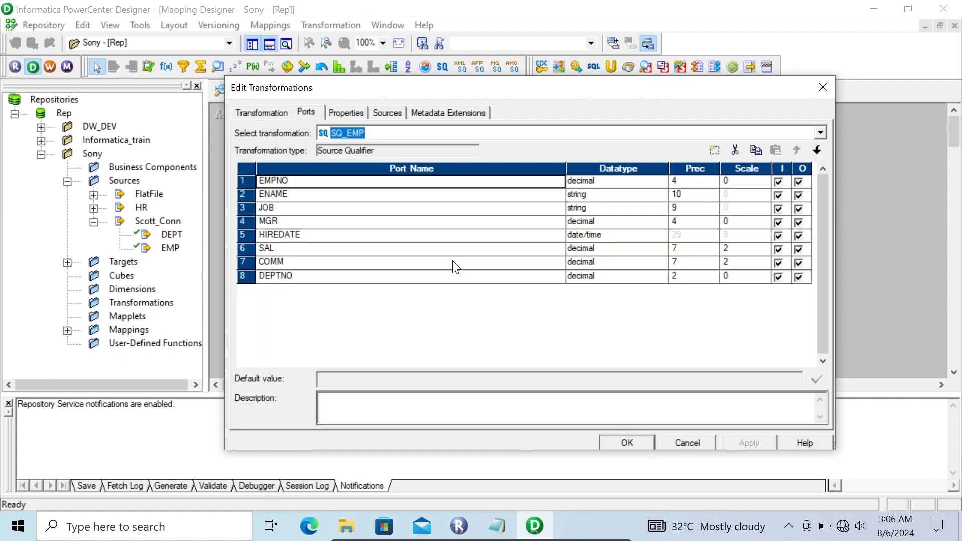
click(605, 280)
click(605, 277)
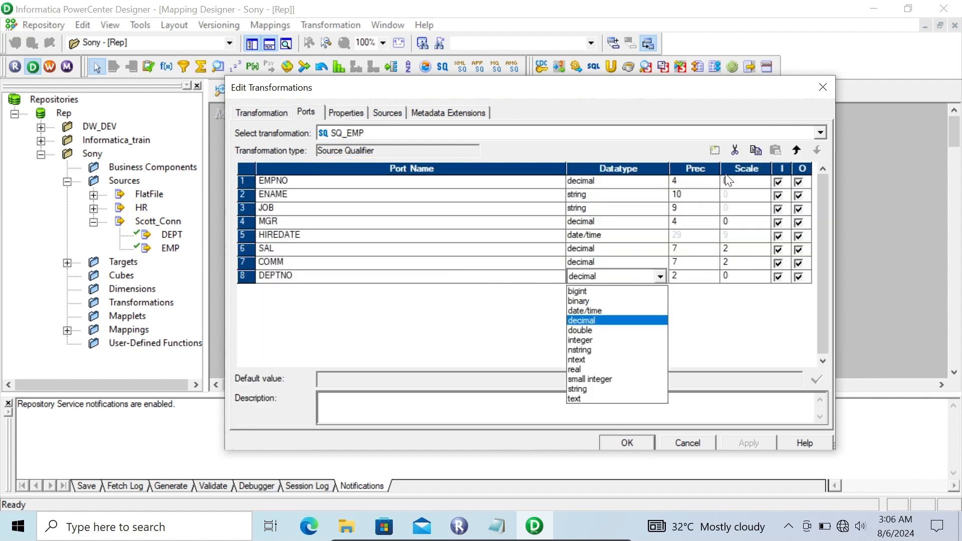
click(524, 283)
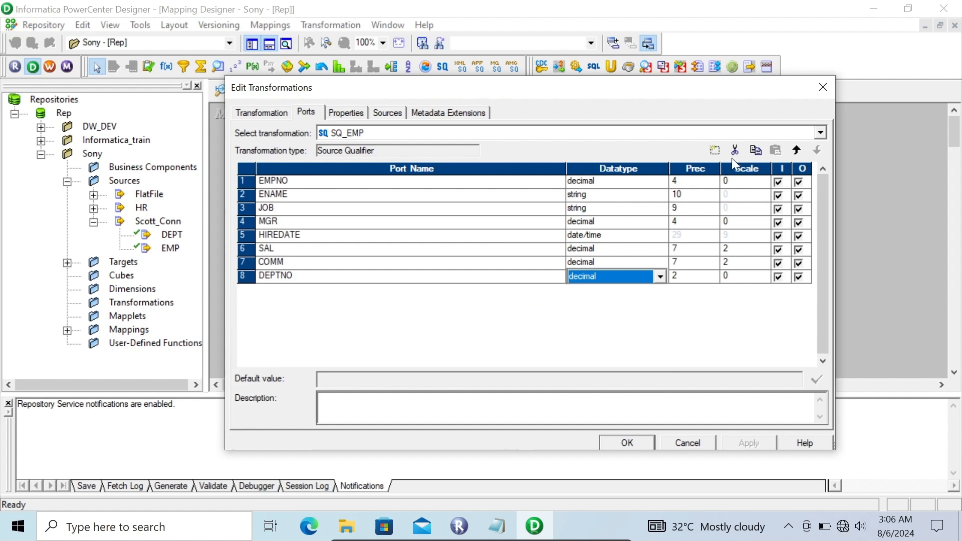
click(797, 150)
click(796, 150)
click(796, 150)
click(797, 150)
click(797, 150)
click(796, 150)
click(797, 150)
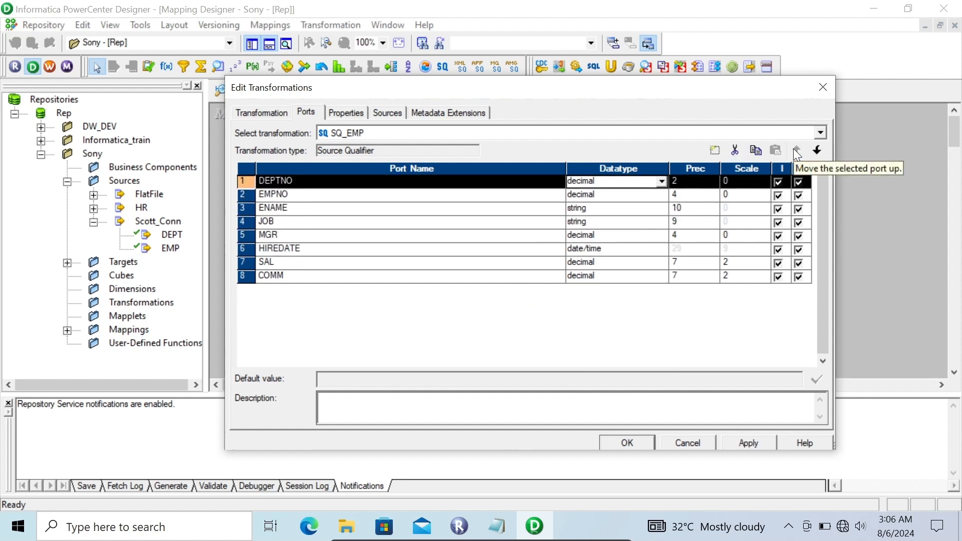
- Set the SQ_EMP source qualifier's Number Of Sorted Ports to 1 and apply the change
click(339, 110)
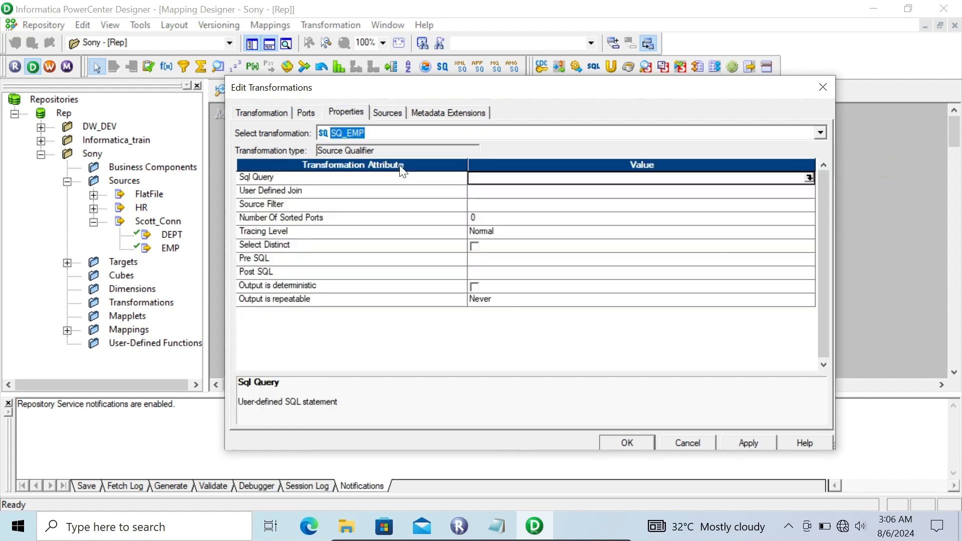
click(475, 216)
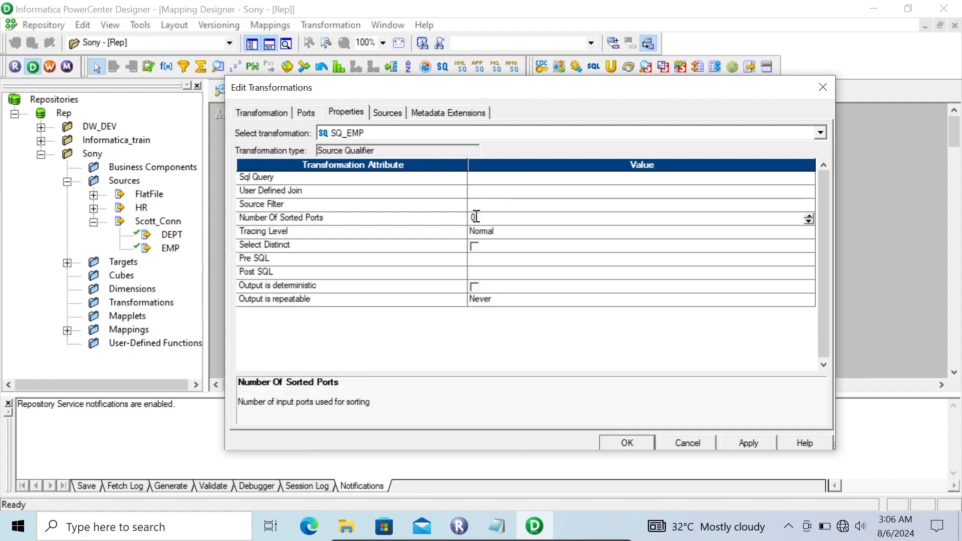
text(1)
click(751, 445)
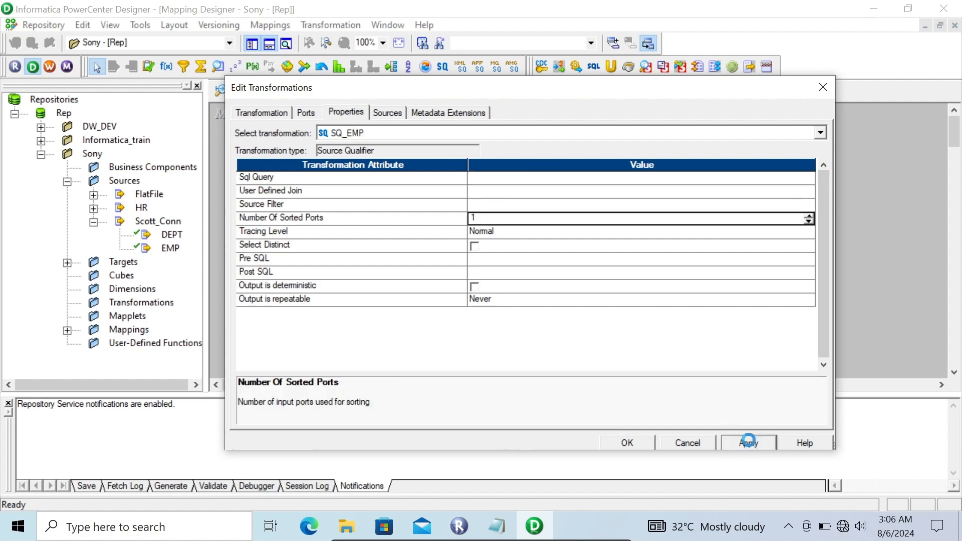
- Accept the SQ_EMP source qualifier edits and add an Expression transformation to the mapping beside SQ_EMP
click(640, 438)
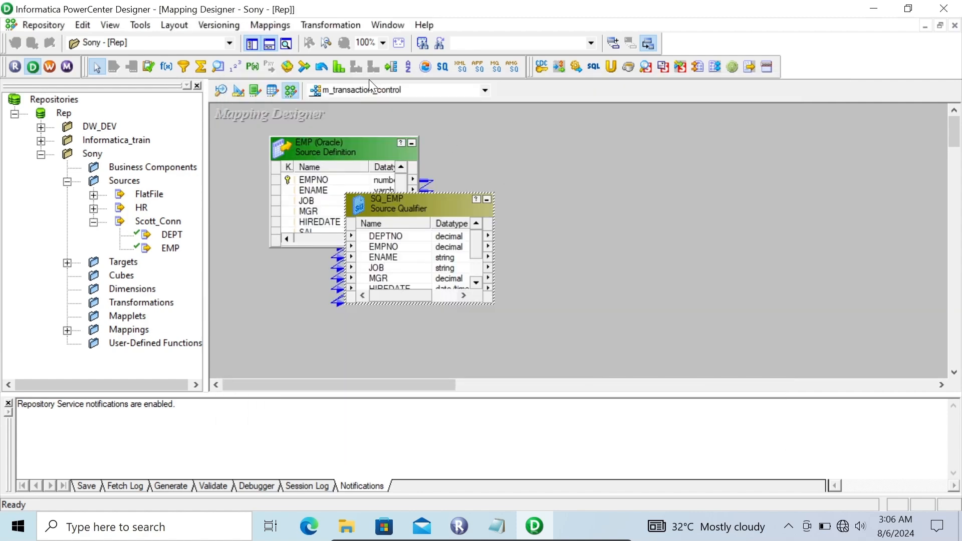
click(167, 68)
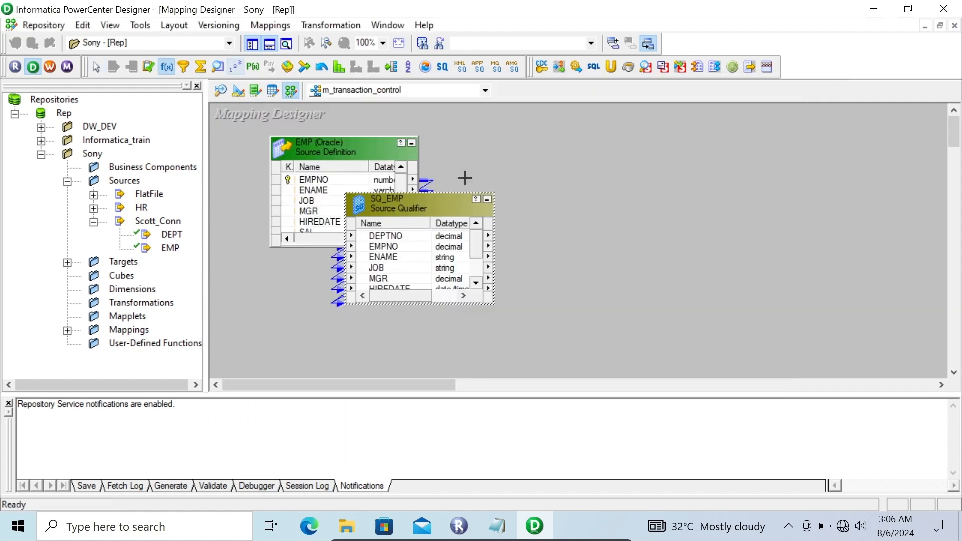
click(564, 179)
- Link the EMPNO through COMM ports of SQ_EMP into the EXPTRANS expression, and move EXPTRANS level with the EMP source
click(395, 247)
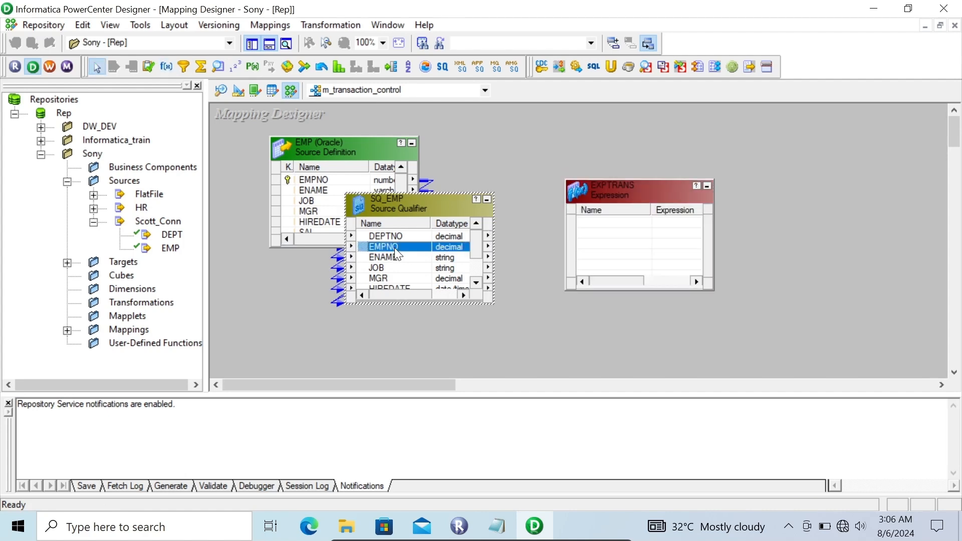
key(shift+Down)
key(shift+Down)
key(shift+Down)
key(shift+Down)
key(shift+Down)
key(shift+Down)
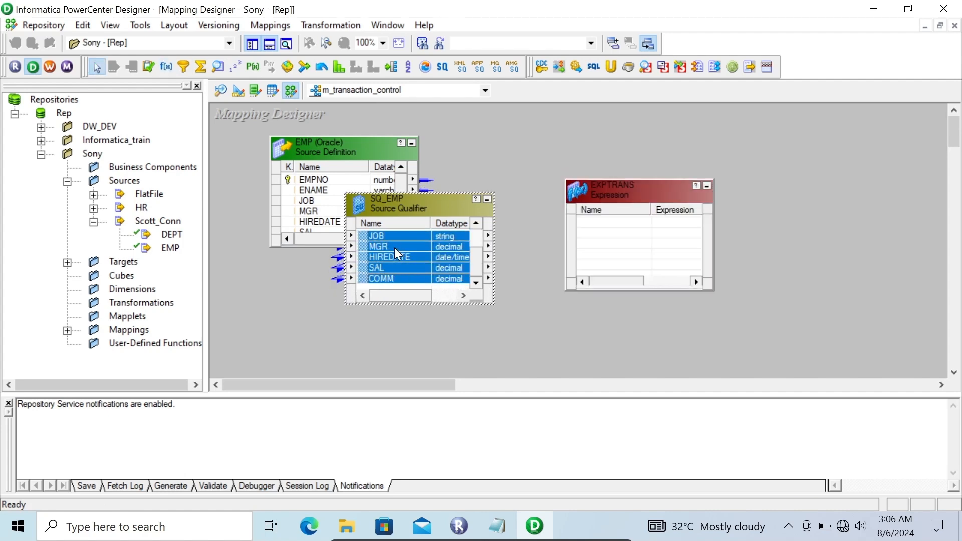
drag(395, 248, 612, 224)
drag(609, 180, 600, 127)
- Link DEPTNO from SQ_EMP into EXPTRANS, and tidy the layout by iconizing the EMP source and shifting SQ_EMP closer to it
click(478, 225)
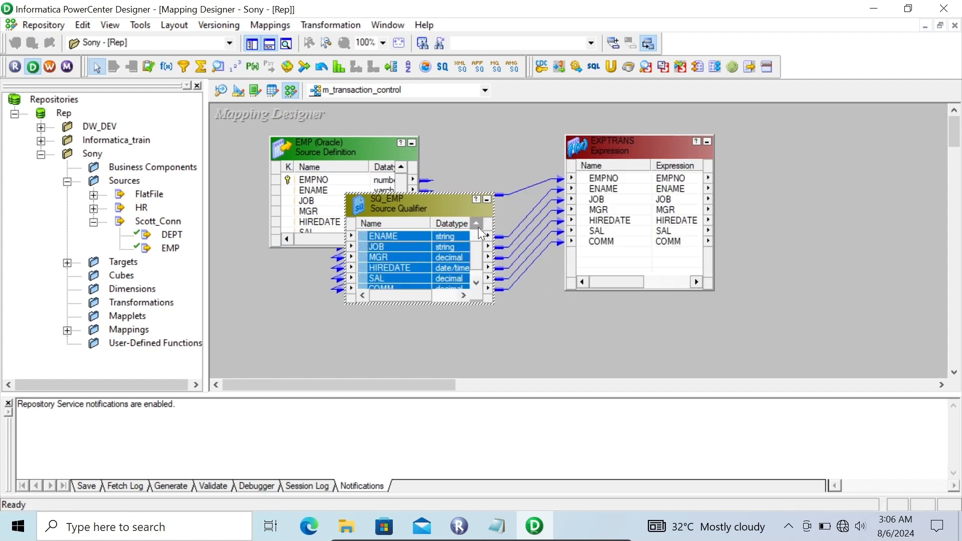
click(389, 237)
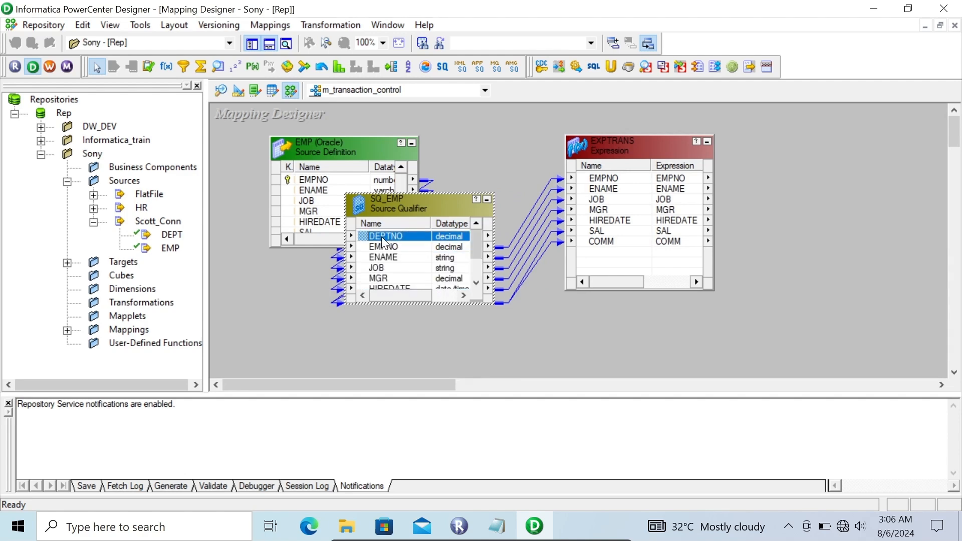
drag(363, 237, 600, 258)
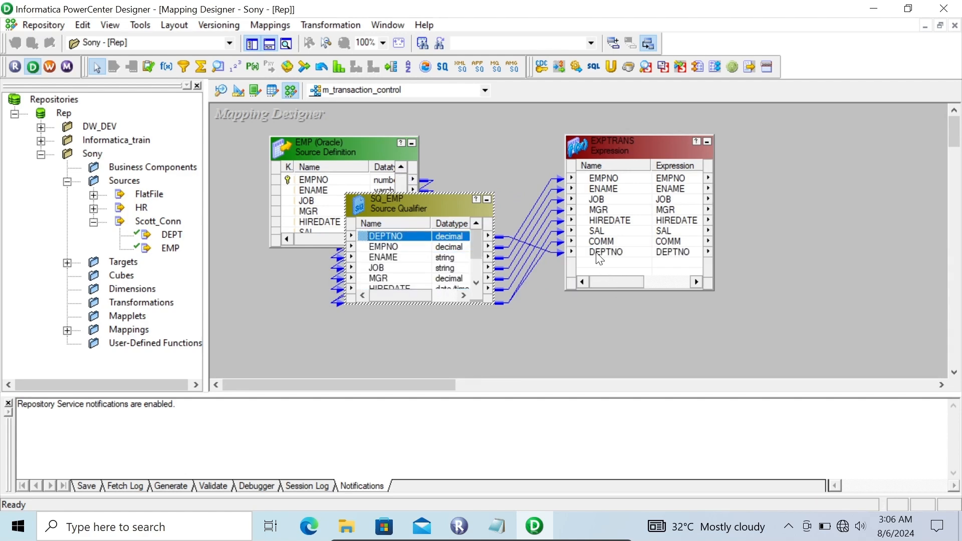
click(412, 143)
drag(412, 207, 384, 192)
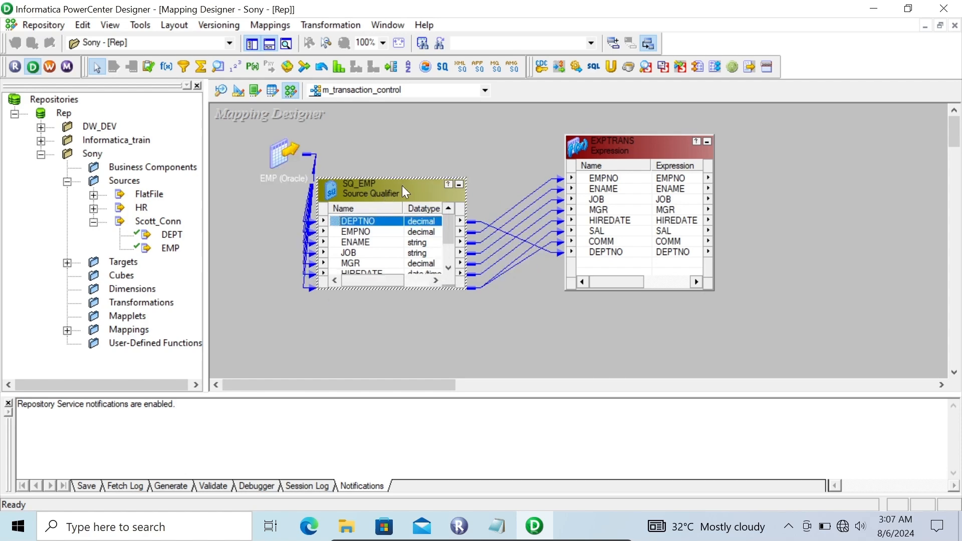
- Open the EXPTRANS ports for editing and add three new ports after DEPTNO
click(620, 156)
double_click(621, 155)
click(312, 106)
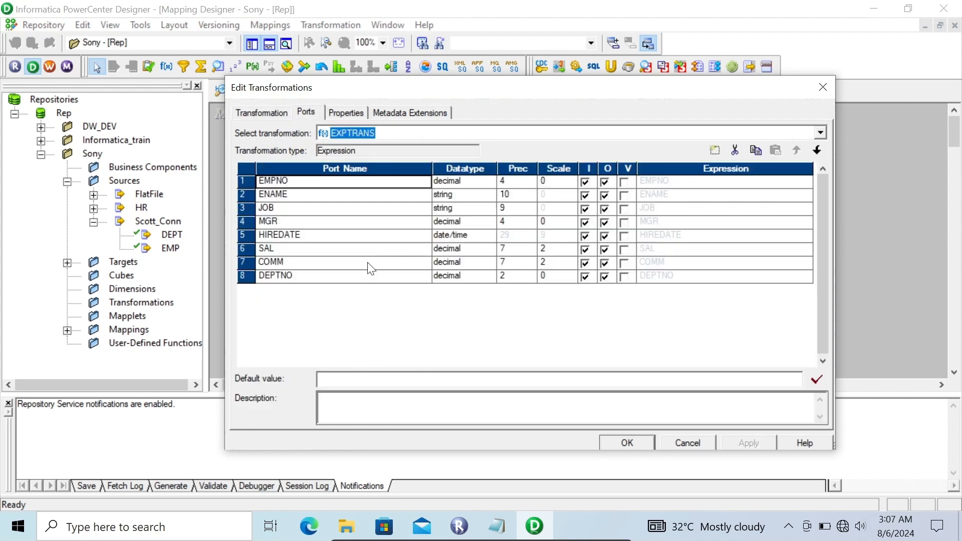
click(333, 279)
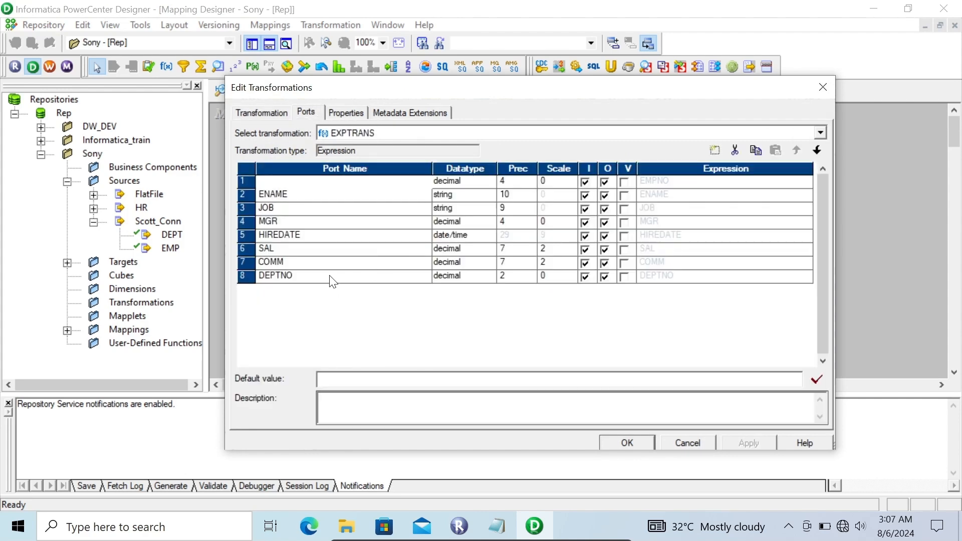
click(710, 152)
click(709, 152)
click(710, 151)
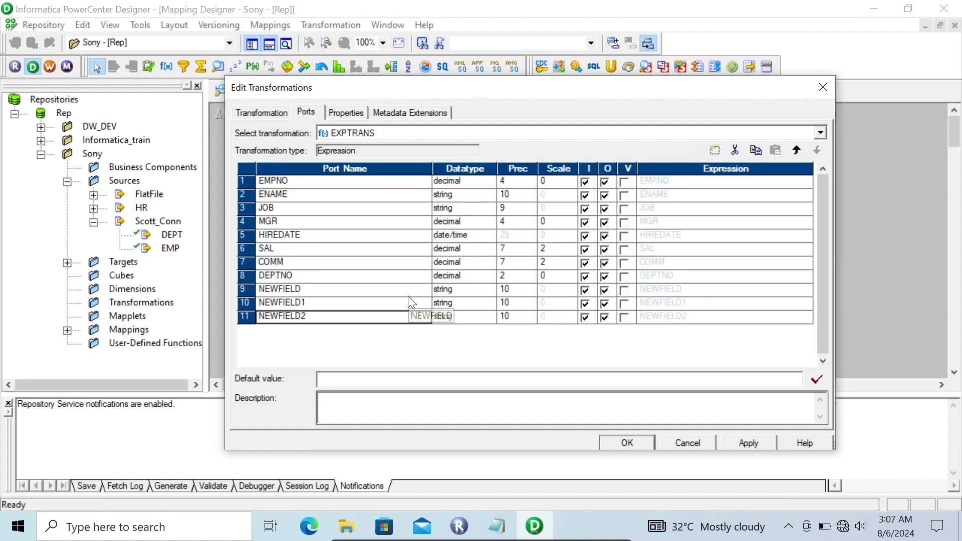
- Rename the first new port v_curr_deptno, set its datatype to decimal, and make it a variable port
click(306, 293)
drag(306, 293, 219, 289)
text(v)
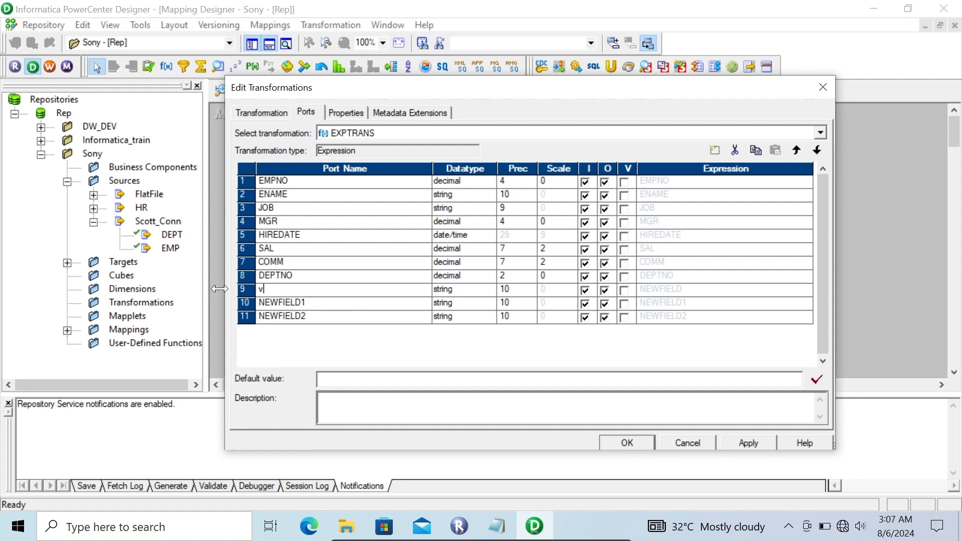
text(_cuu)
key(BackSpace)
text(m)
text(_deptno)
click(486, 291)
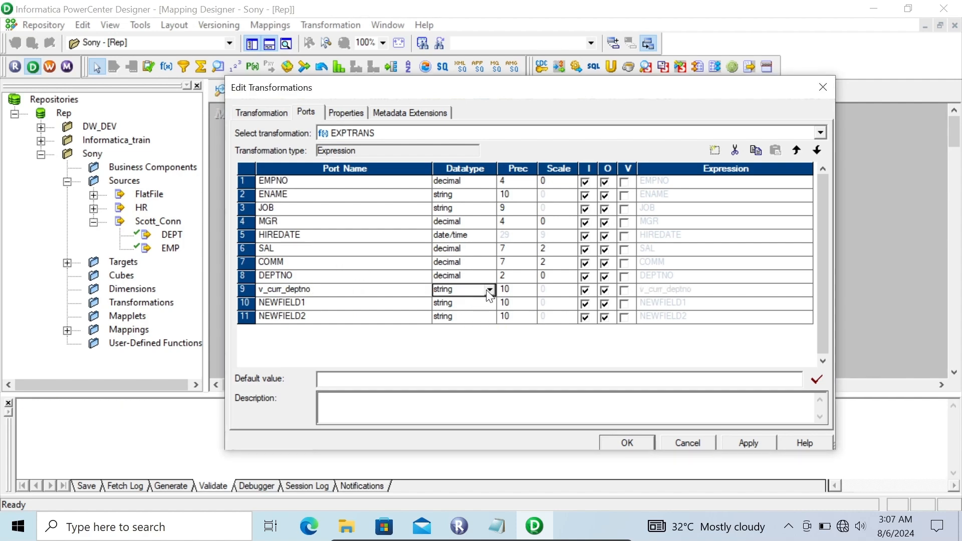
click(489, 291)
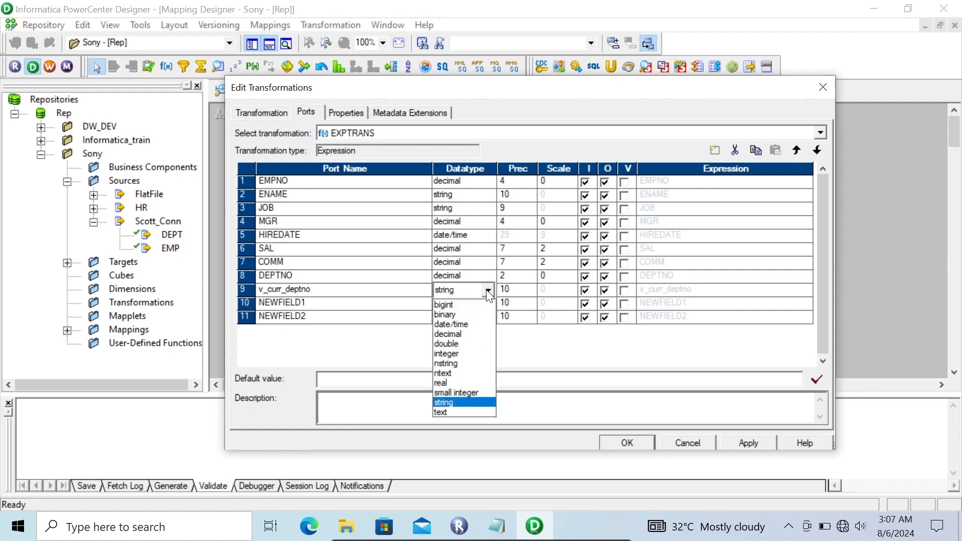
click(454, 335)
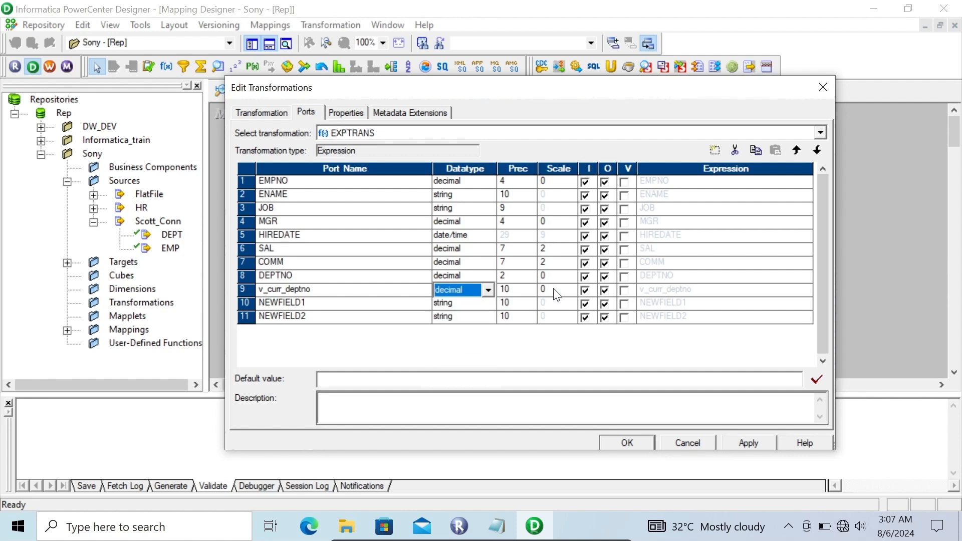
click(624, 293)
- Set the expression of the v_curr_deptno port to DEPTNO
click(723, 292)
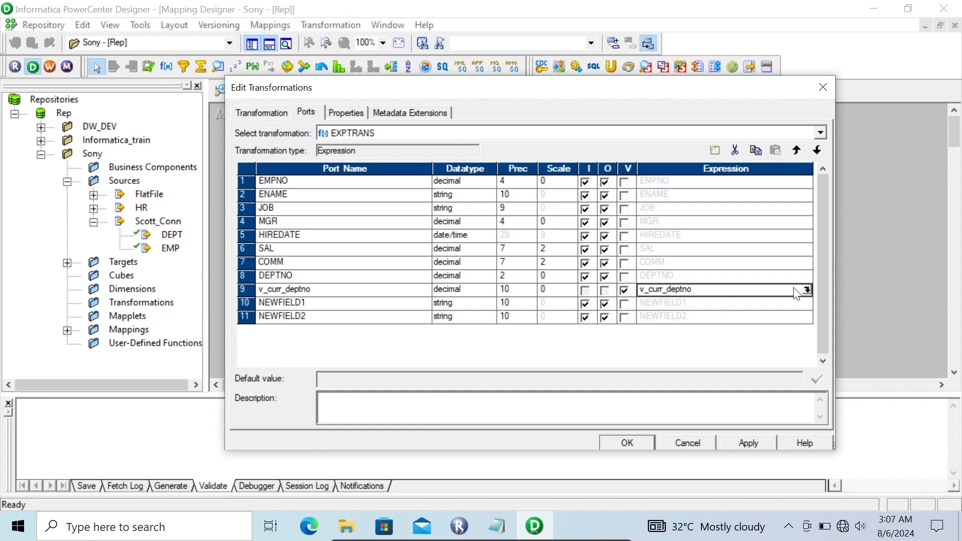
click(807, 290)
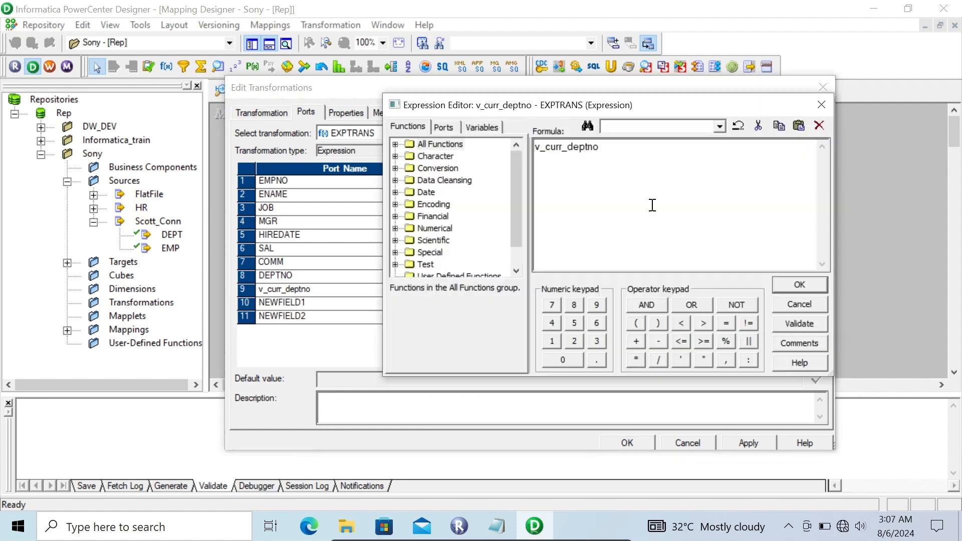
drag(613, 150, 475, 155)
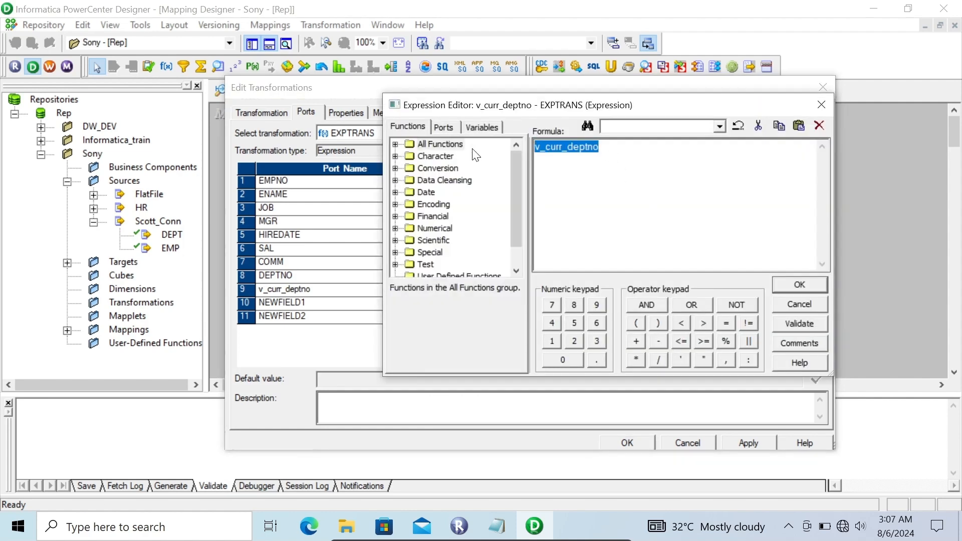
click(441, 127)
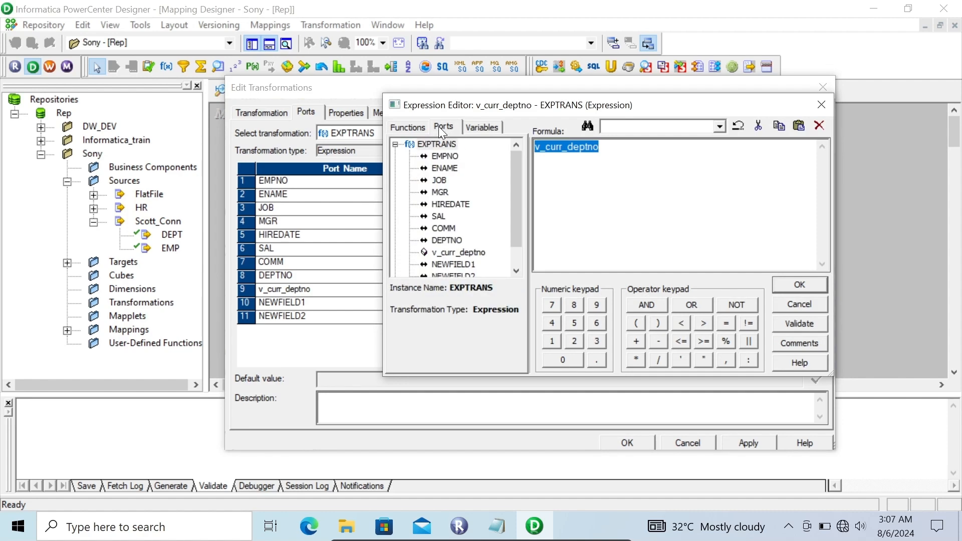
double_click(446, 240)
click(780, 287)
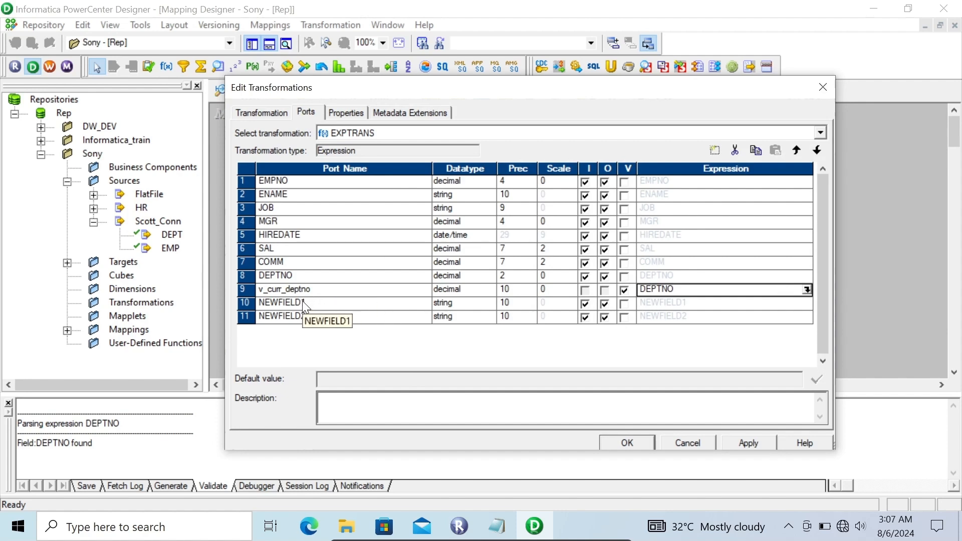
- Rename the second new port v_flag, set its datatype to integer, and make it a variable port
click(302, 301)
drag(312, 304, 197, 323)
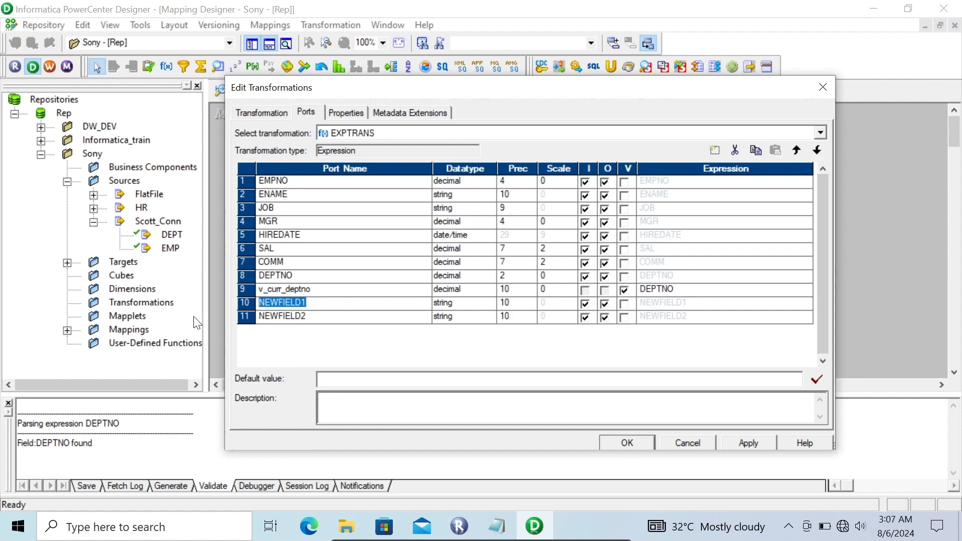
text(v_)
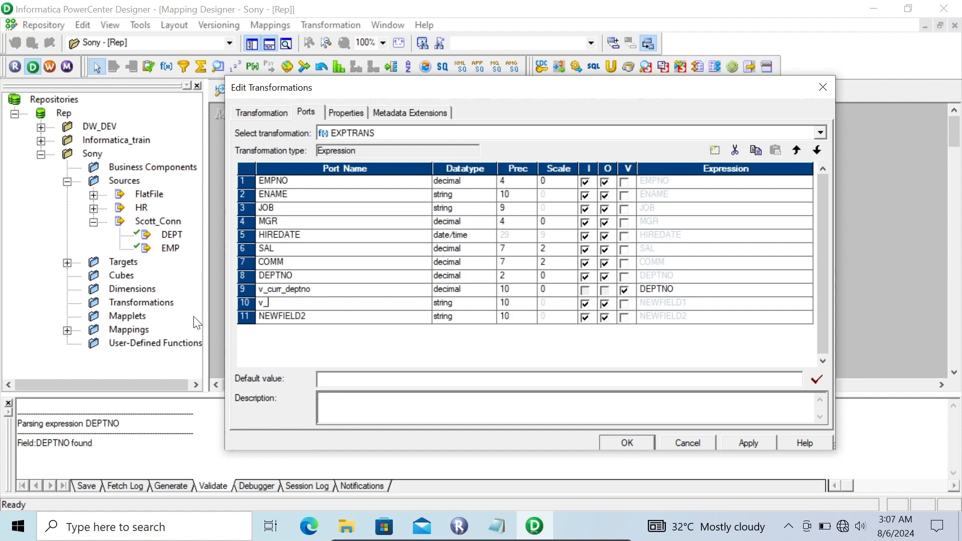
text(flag)
click(484, 303)
click(486, 303)
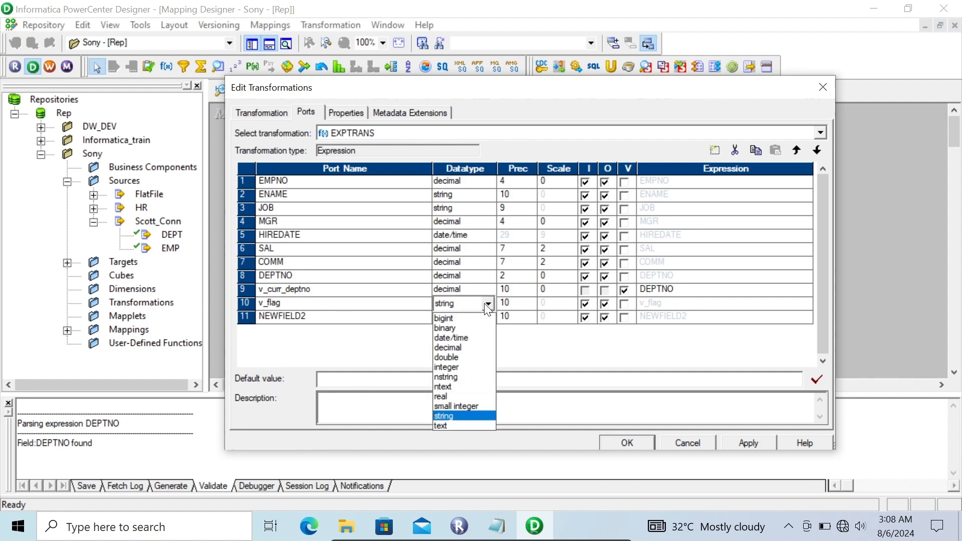
click(443, 368)
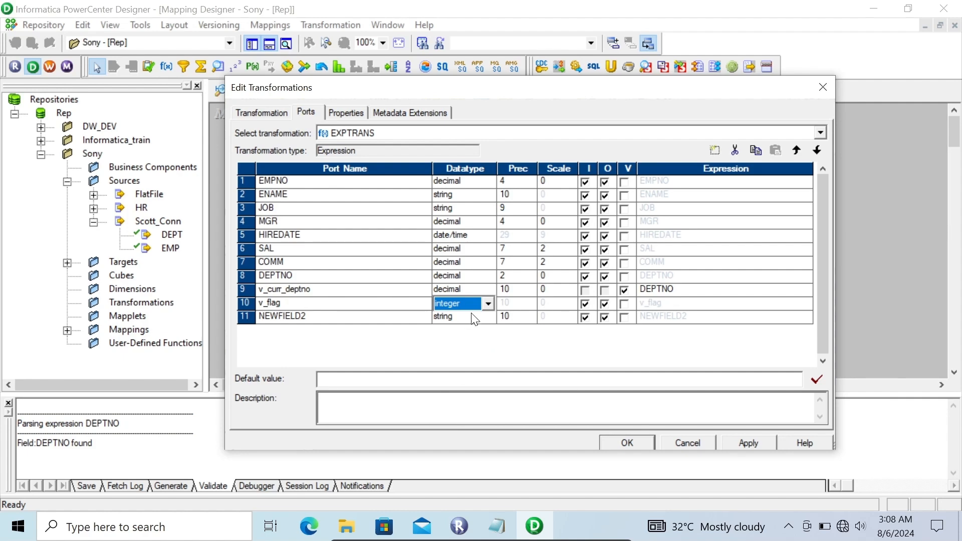
click(625, 304)
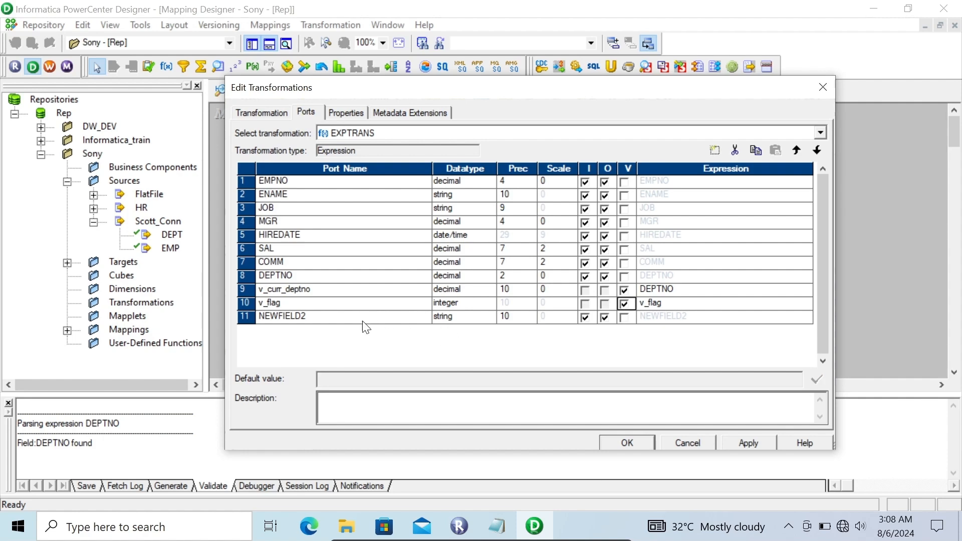
- Rename the third new port v_prev_deptno, set its datatype to decimal, and make it a variable port
click(298, 316)
click(298, 316)
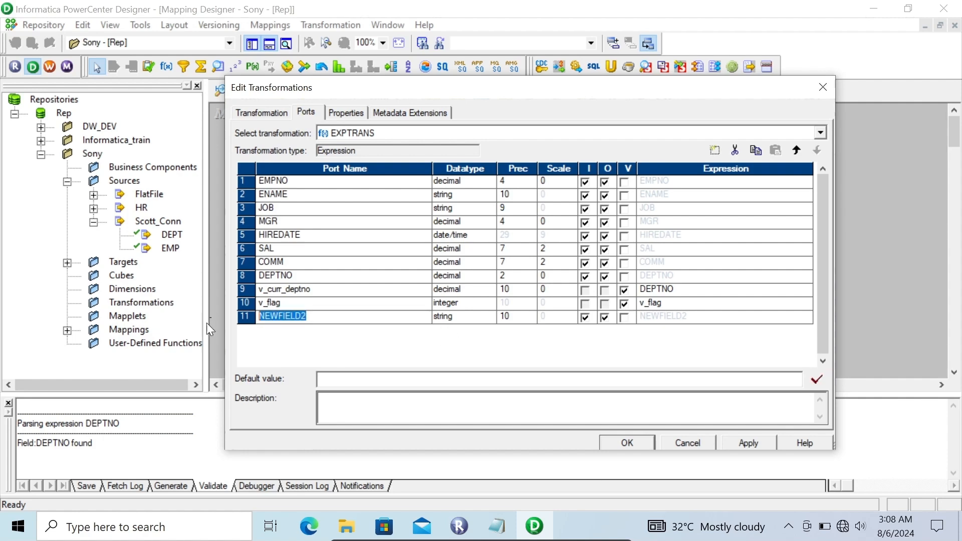
text(v_)
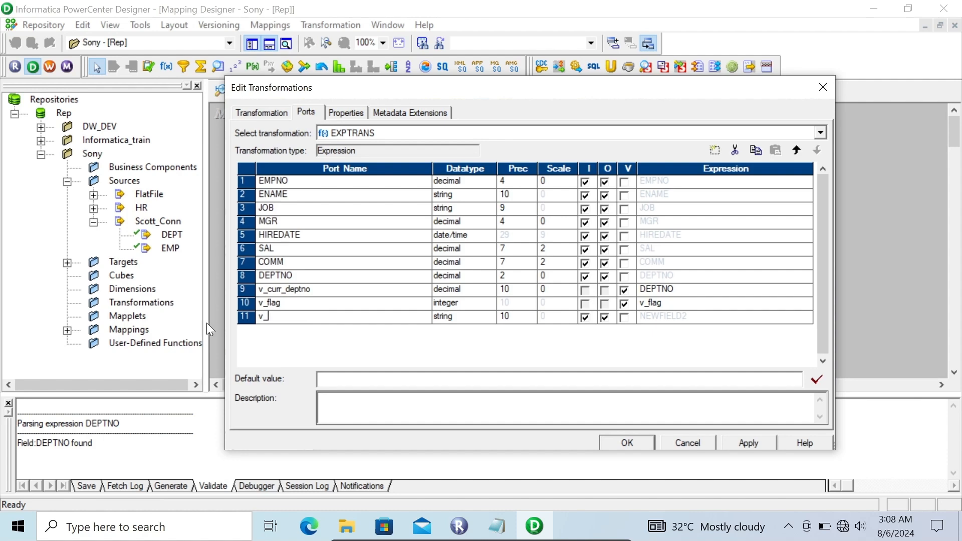
text(prev_deptno)
click(483, 319)
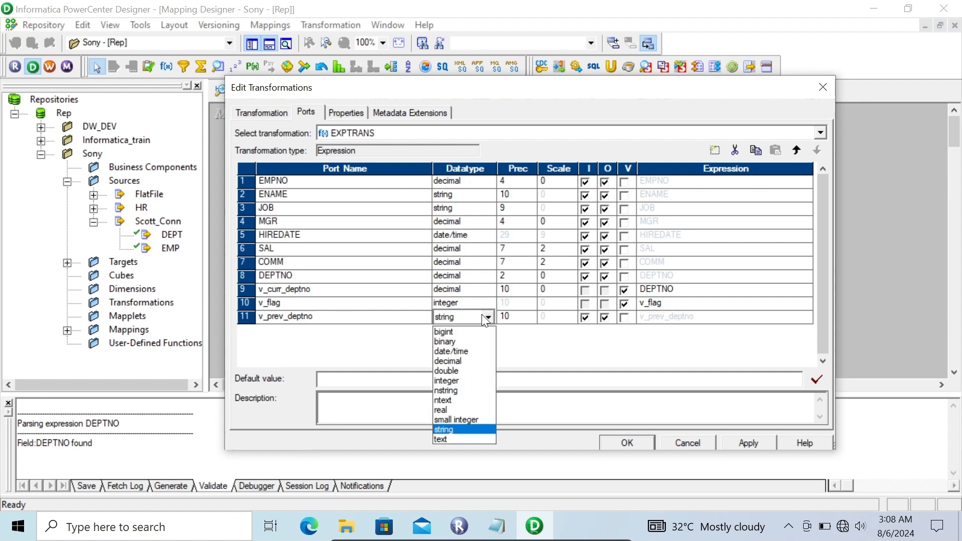
click(458, 361)
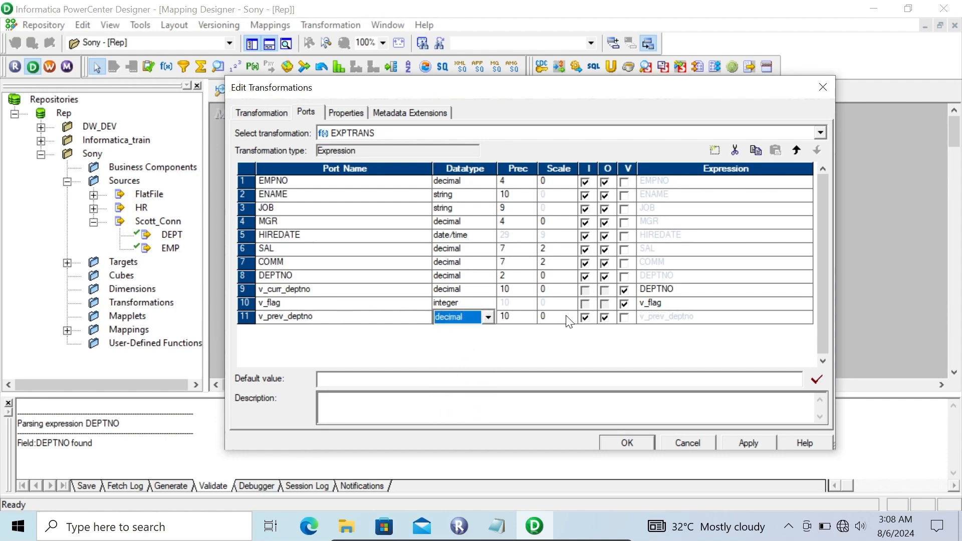
click(626, 319)
click(627, 319)
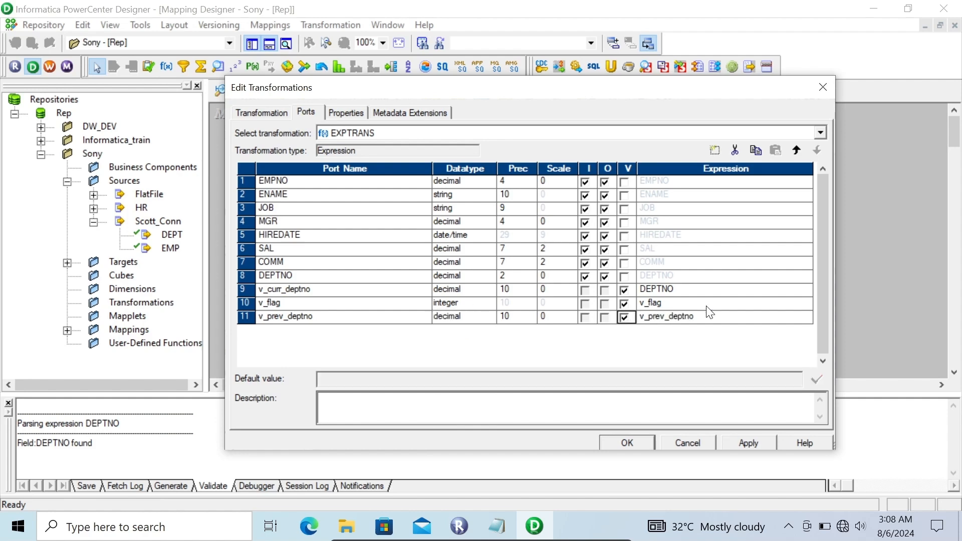
- Set the expression of the v_prev_deptno port to v_curr_deptno
click(743, 319)
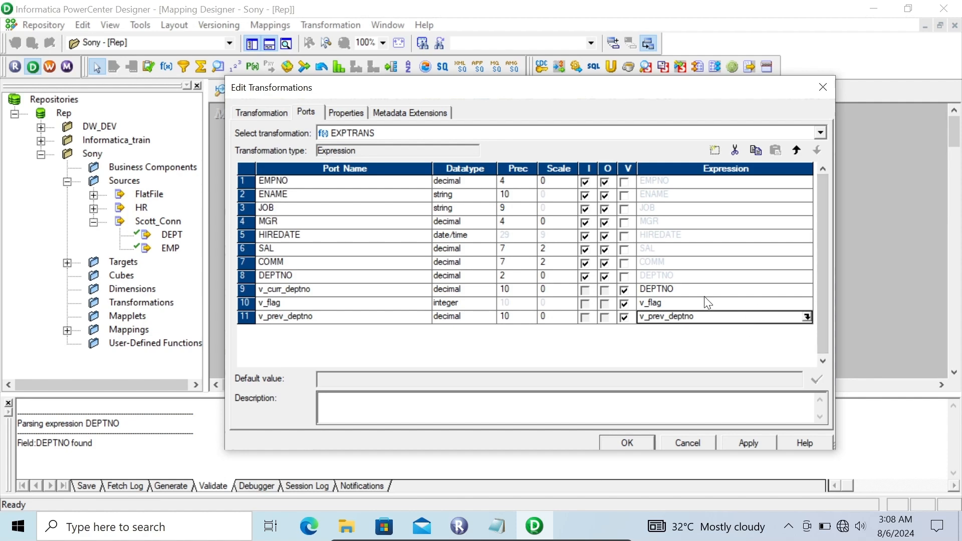
click(806, 317)
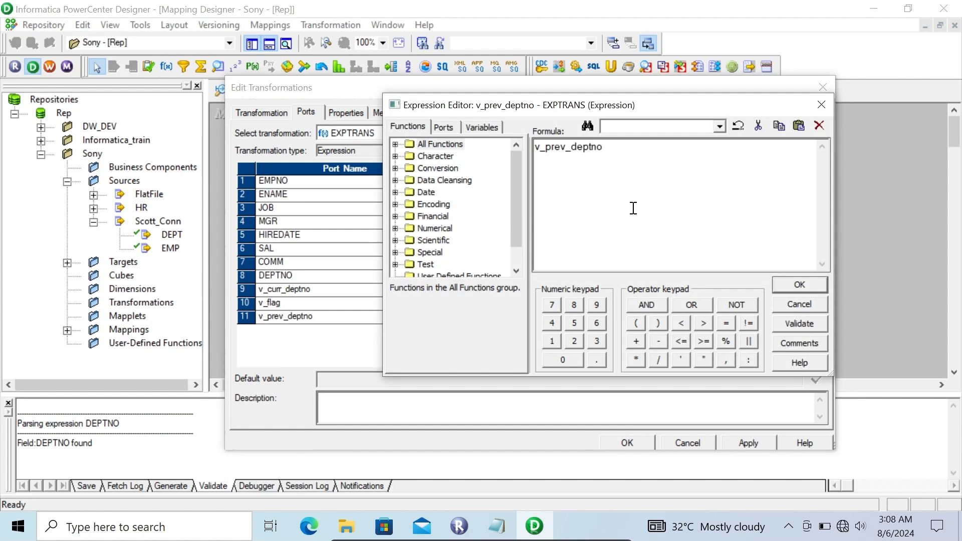
drag(613, 148, 468, 150)
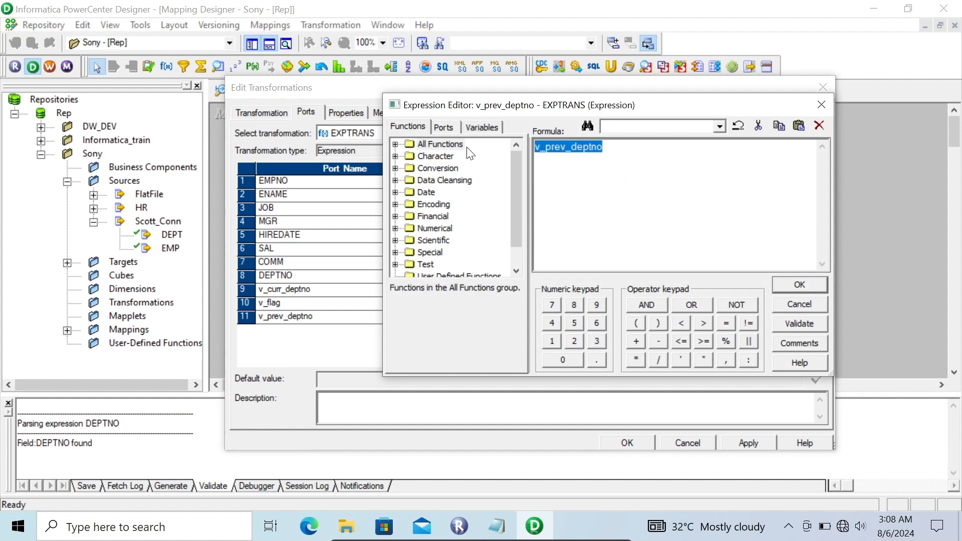
click(446, 130)
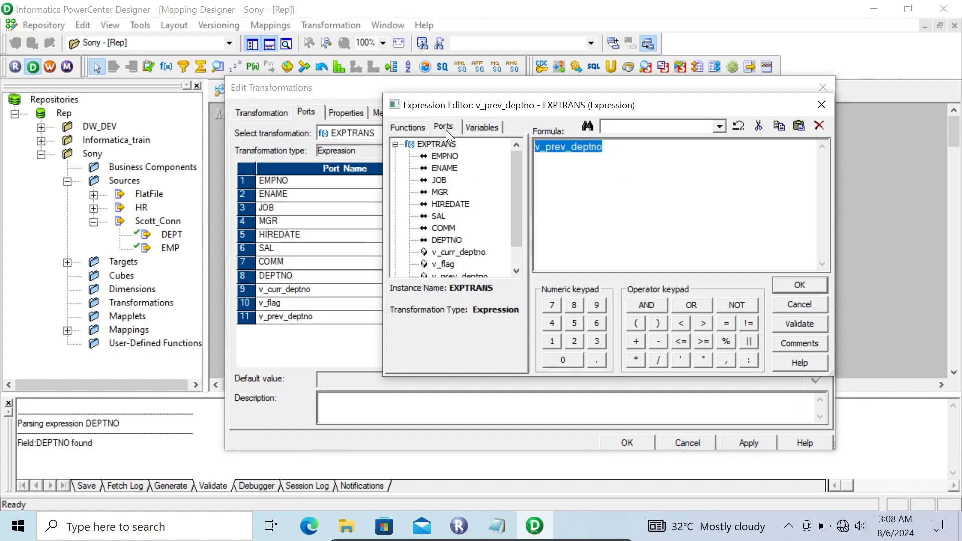
double_click(461, 253)
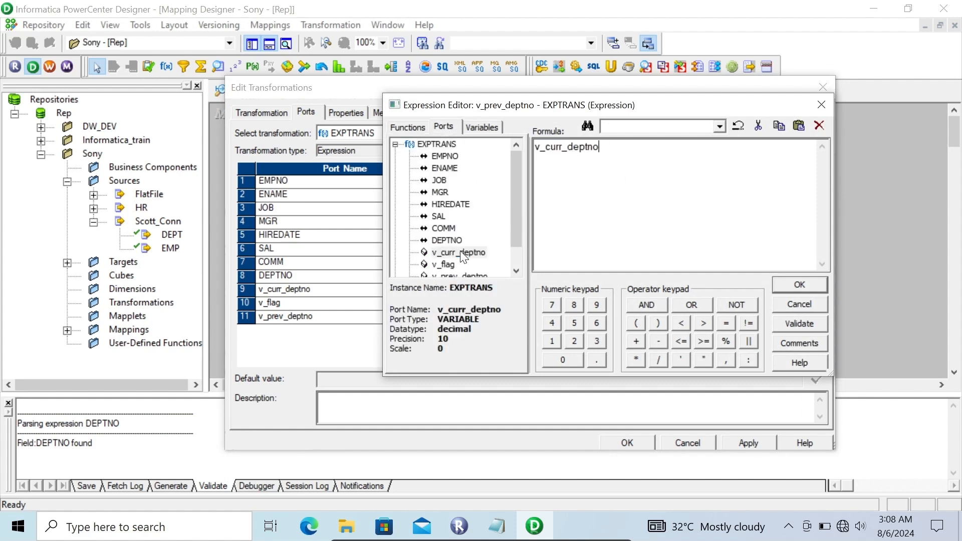
click(800, 285)
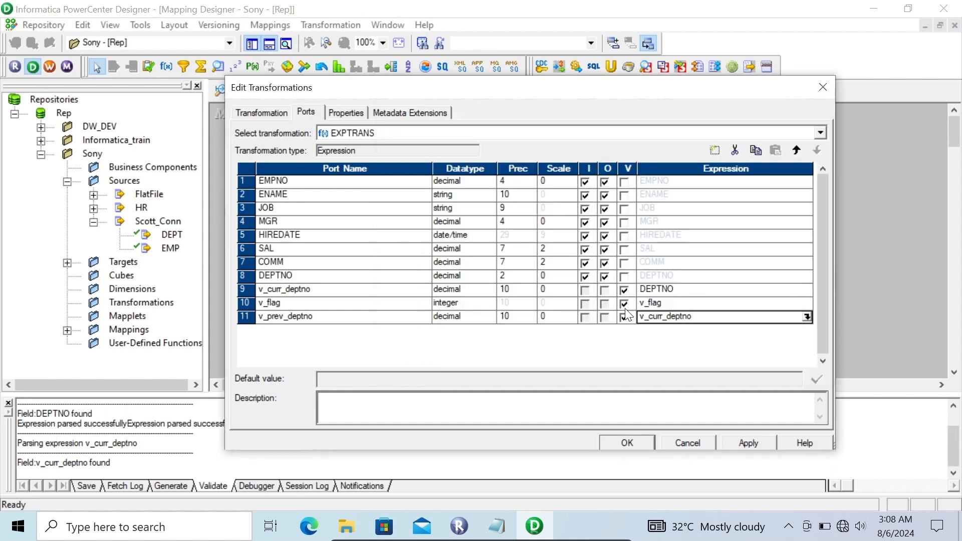
- Set the expression of the v_flag port to iif(v_curr_deptno=v_prev_deptno,0,1)
click(672, 299)
click(807, 303)
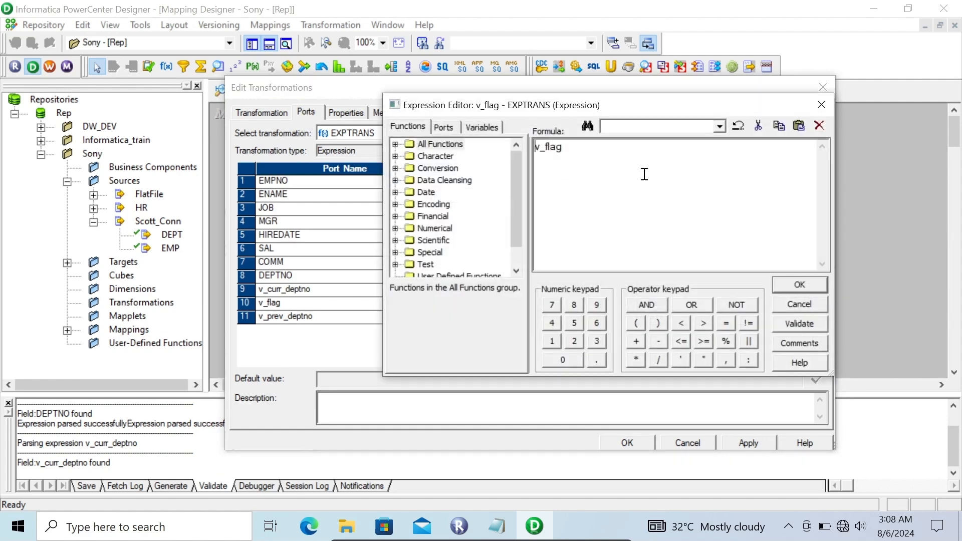
drag(584, 151, 435, 182)
text(iif()
click(441, 127)
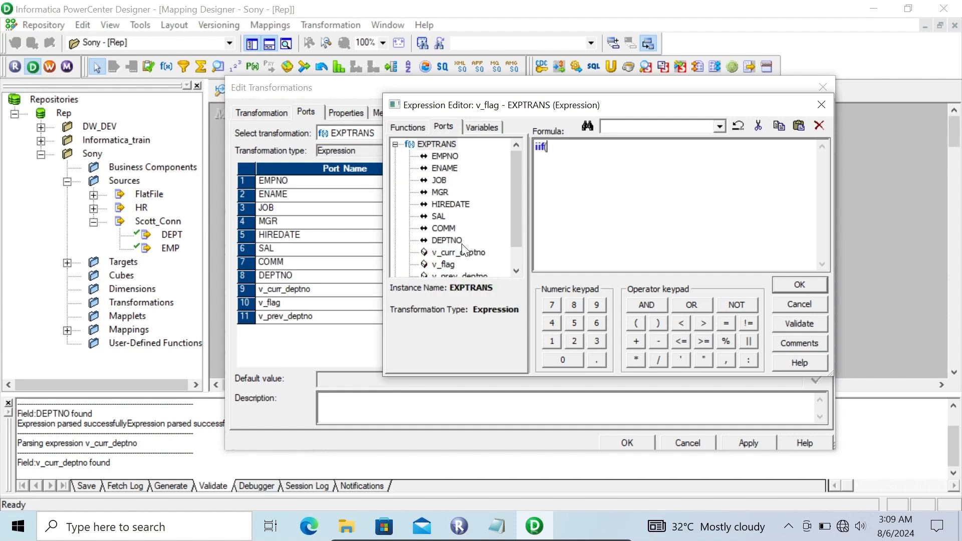
double_click(457, 258)
text(=)
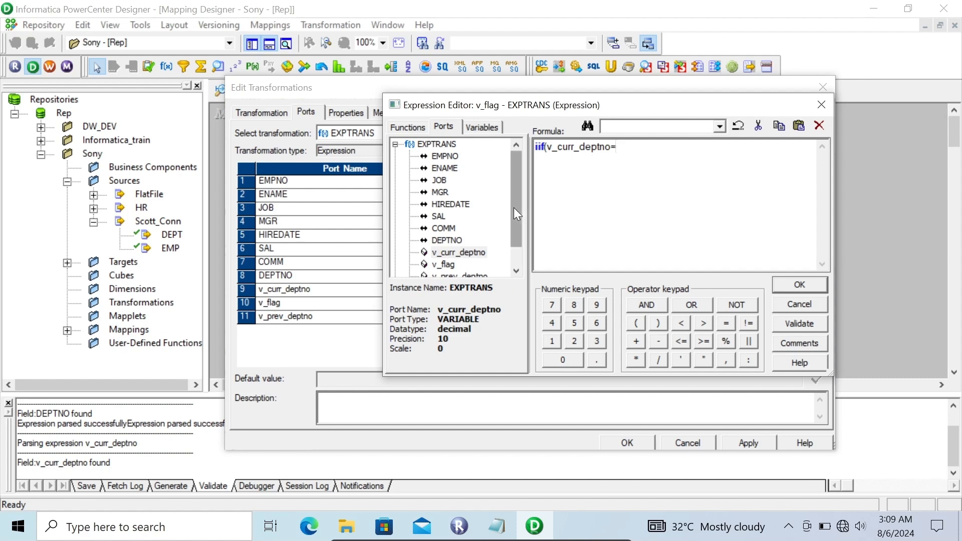
drag(513, 207, 513, 245)
double_click(466, 251)
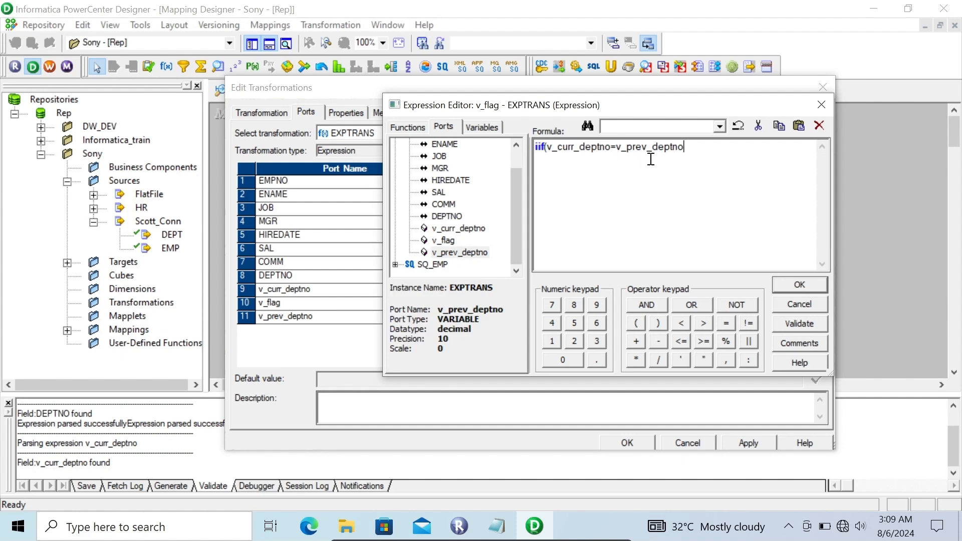
text(,0,1))
click(799, 284)
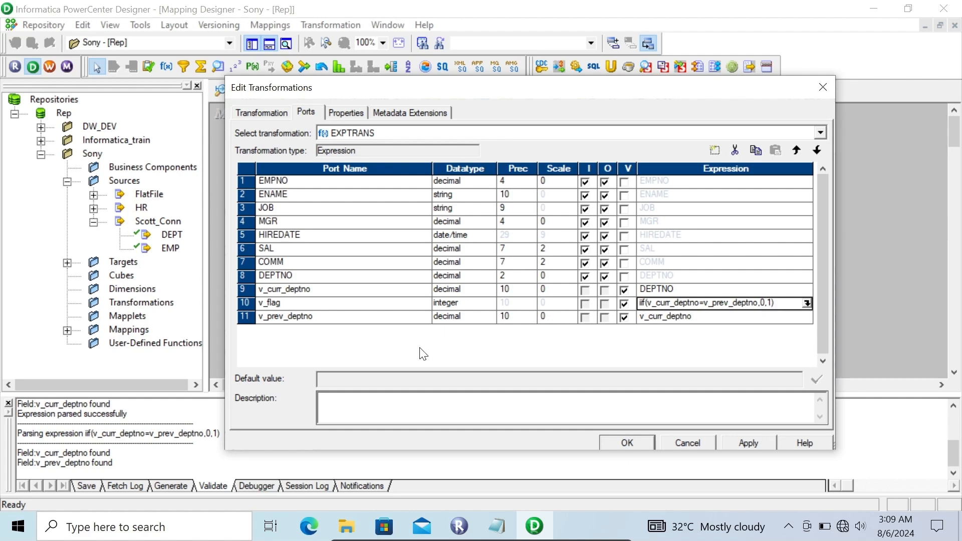
- Add two new ports below v_prev_deptno in the Expression transformation
click(385, 320)
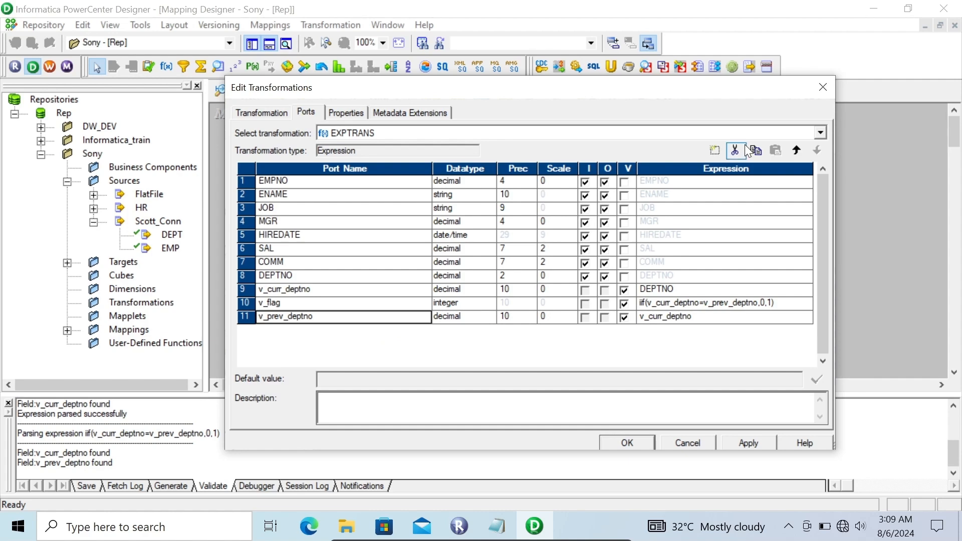
click(716, 150)
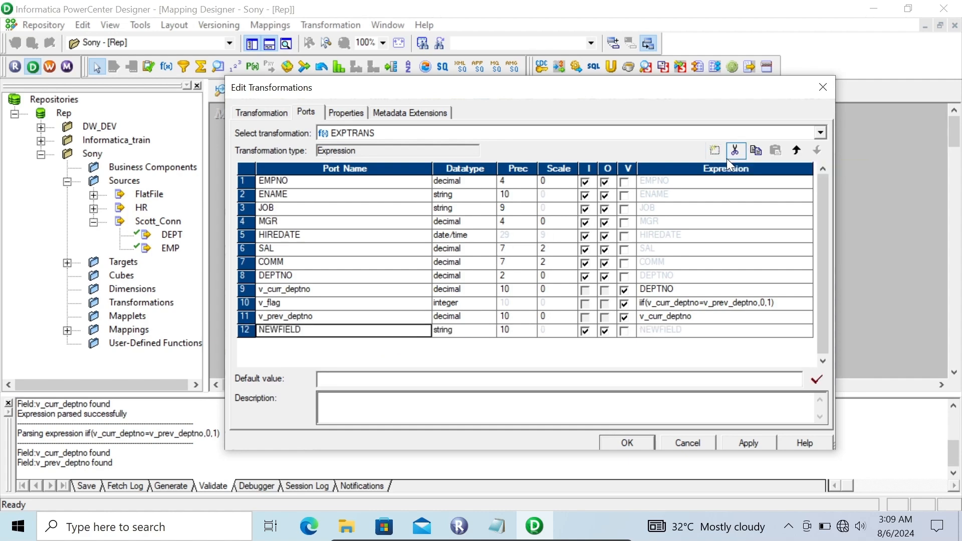
click(715, 150)
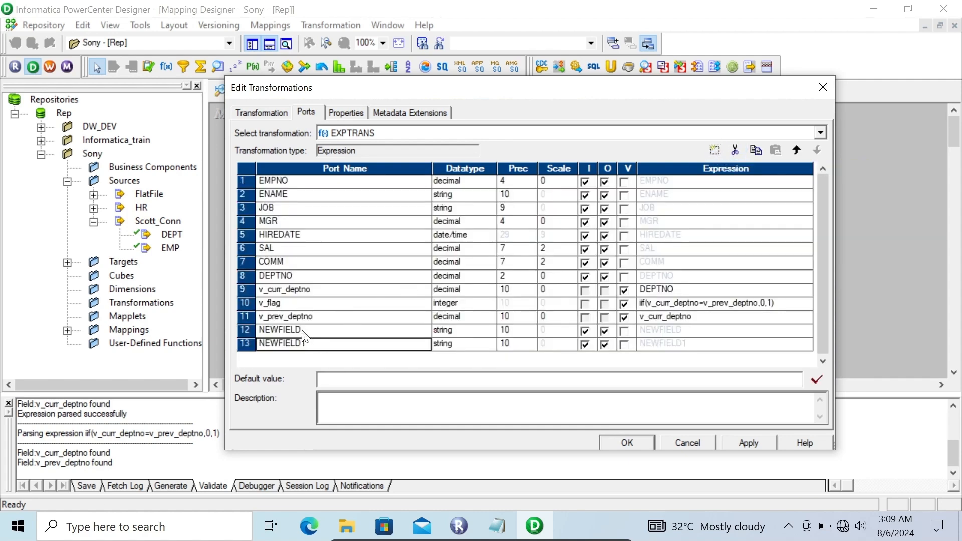
- Rename the first new port below v_prev_deptno o_flag, set its datatype to integer, and make it output-only
click(302, 331)
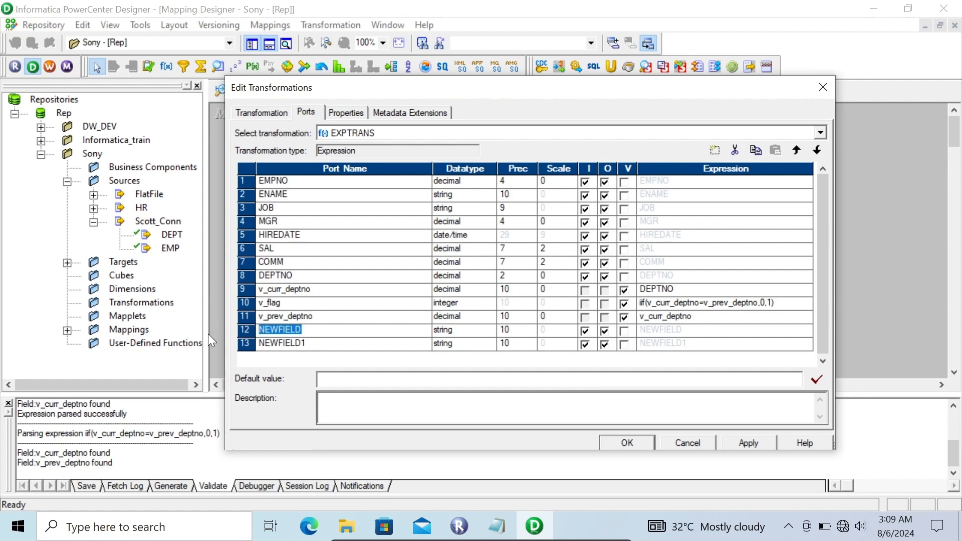
text(o_flag)
click(482, 332)
click(488, 331)
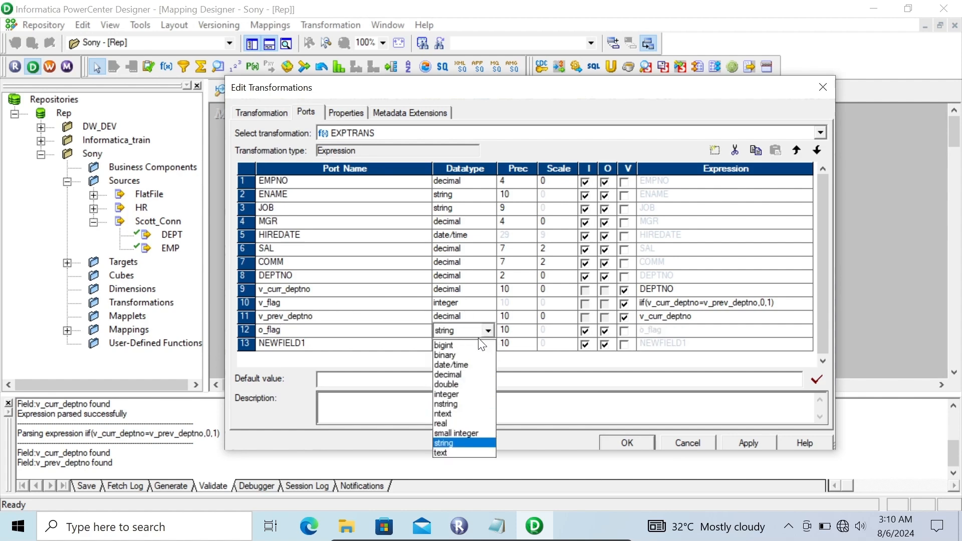
click(456, 394)
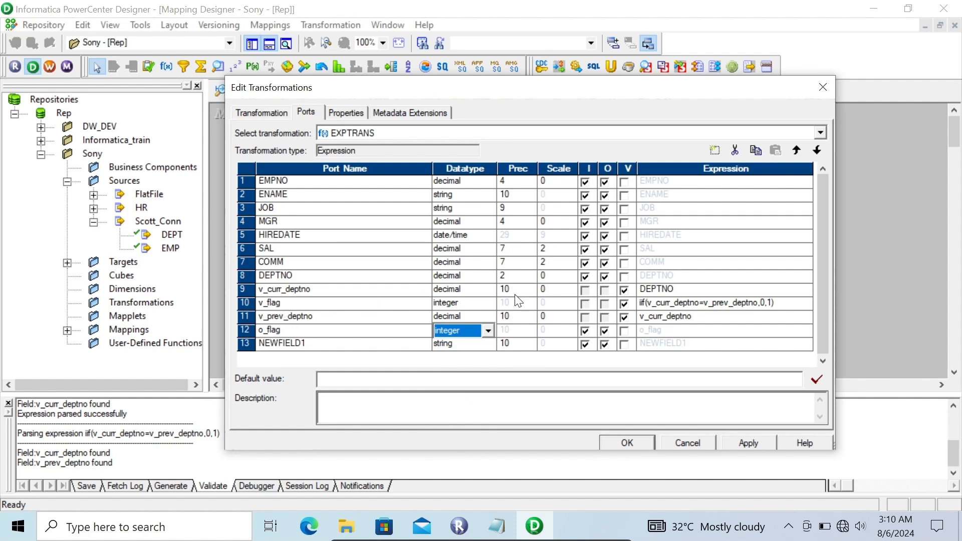
click(585, 331)
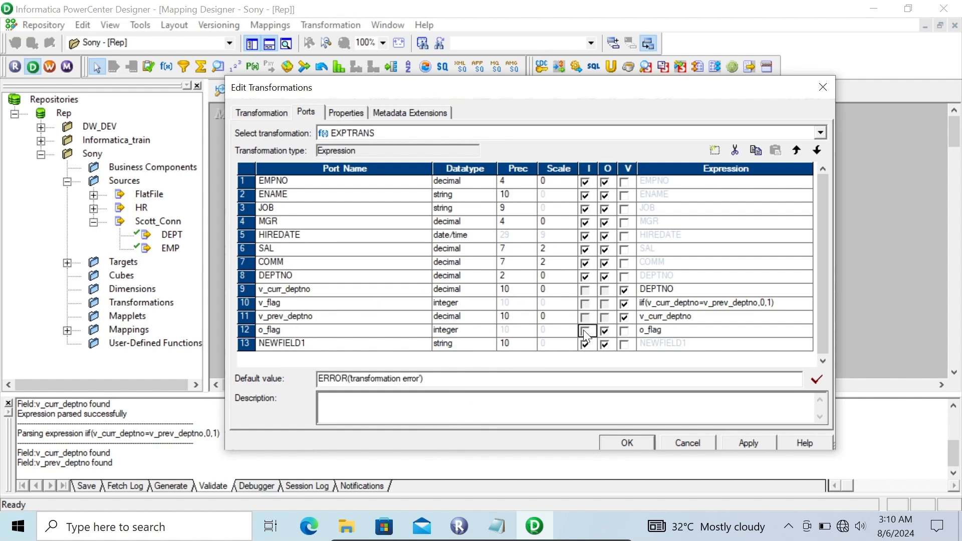
- Set the expression of the o_flag output port to v_flag
click(697, 331)
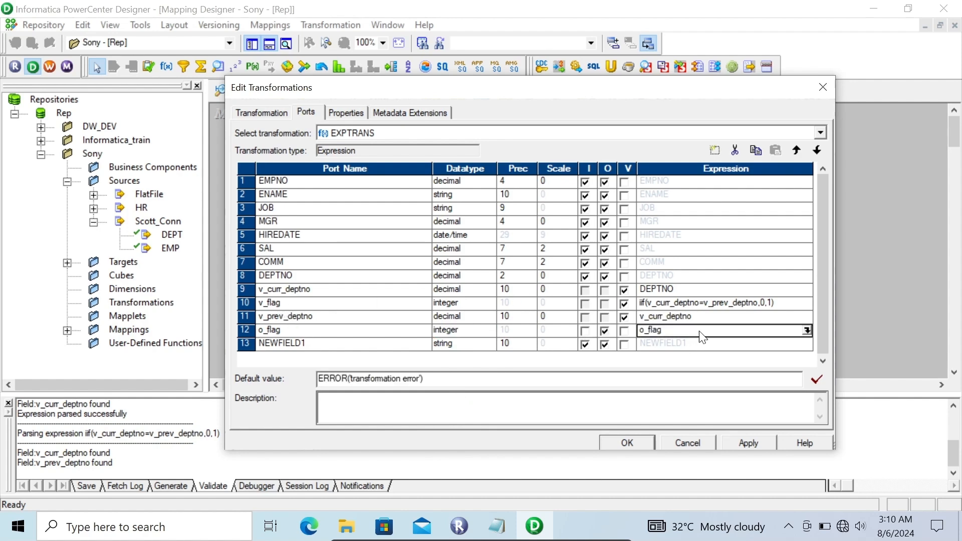
click(807, 330)
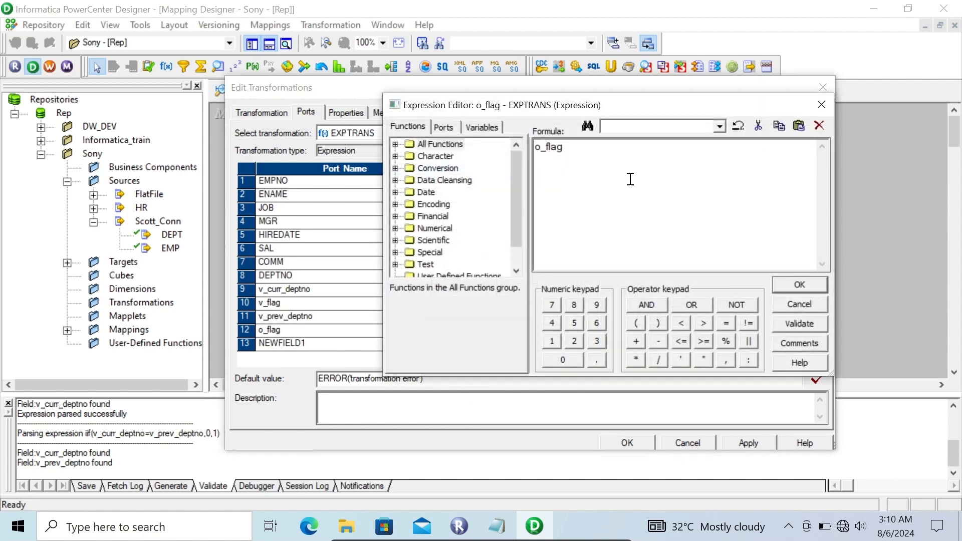
click(446, 127)
double_click(452, 265)
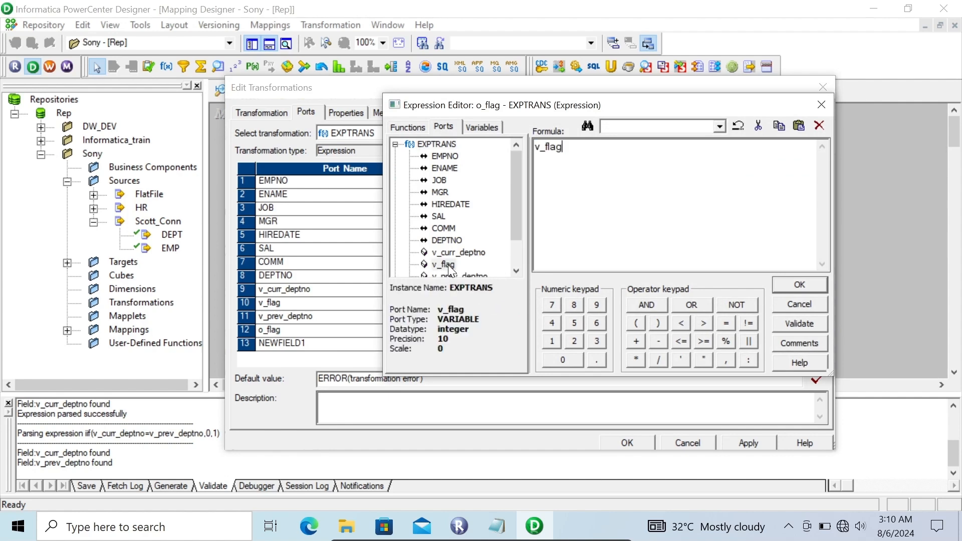
click(799, 287)
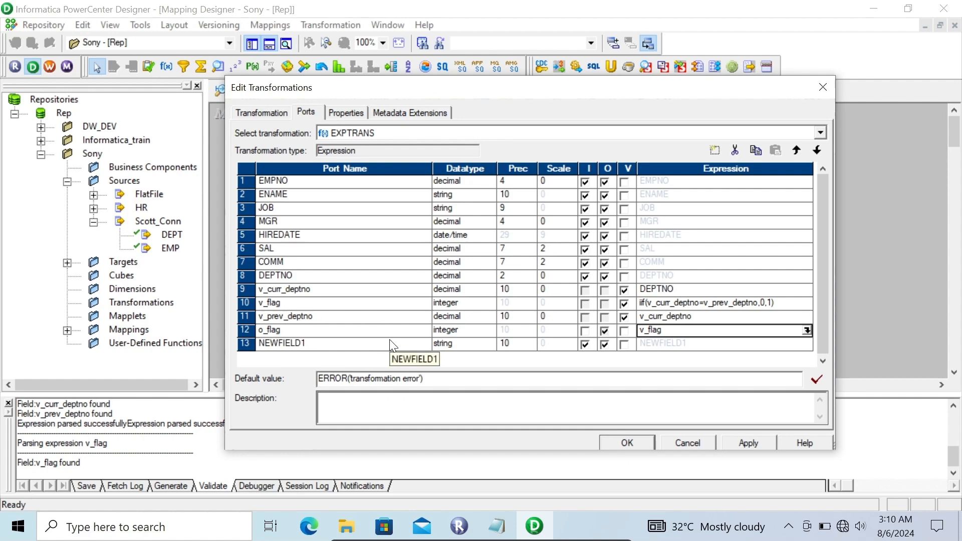
- Rename the last new port FileName, set its precision to 255, and make it output-only
click(313, 345)
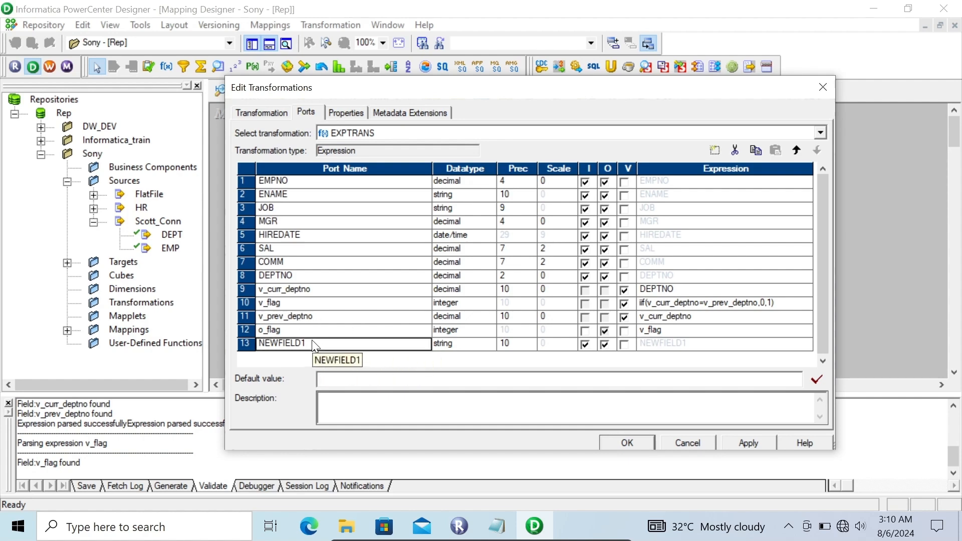
click(307, 346)
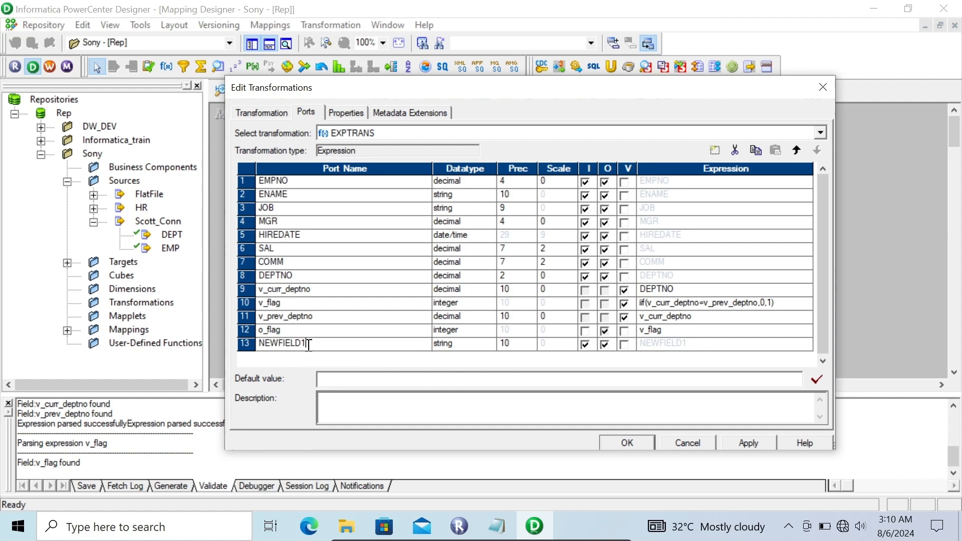
text(FileName)
click(508, 344)
key(BackSpace)
key(BackSpace)
text(255)
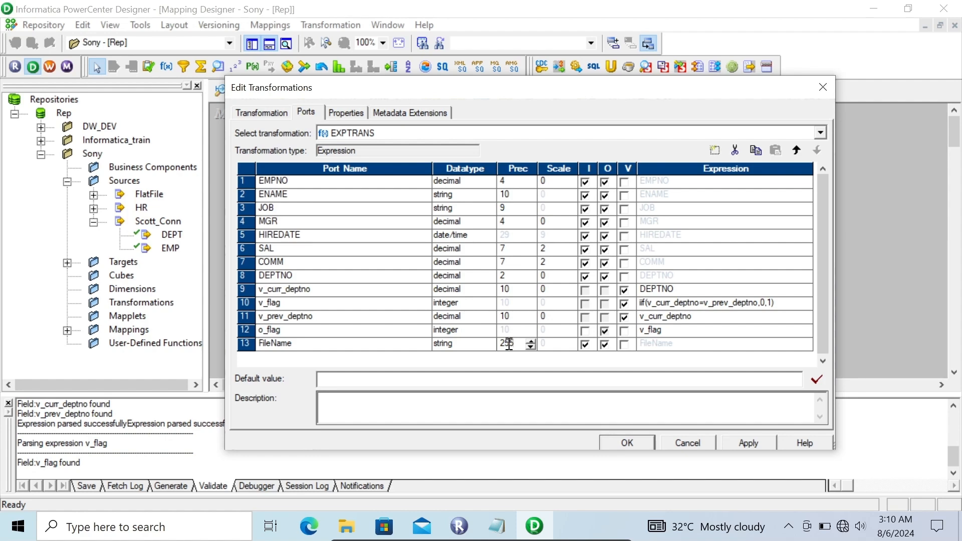
click(586, 345)
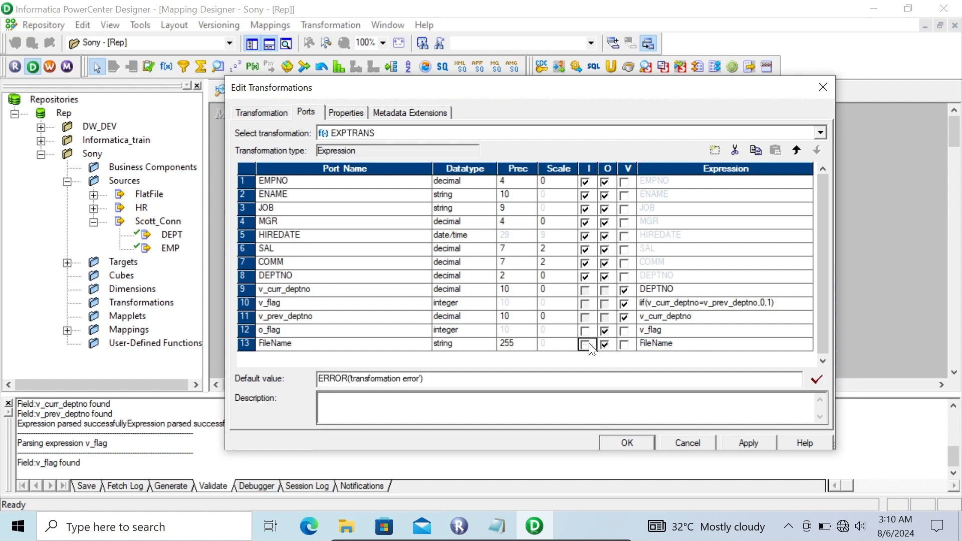
- Set the expression of the FileName port to DEPTNO||'.csv' and accept the Expression transformation's changes
click(757, 348)
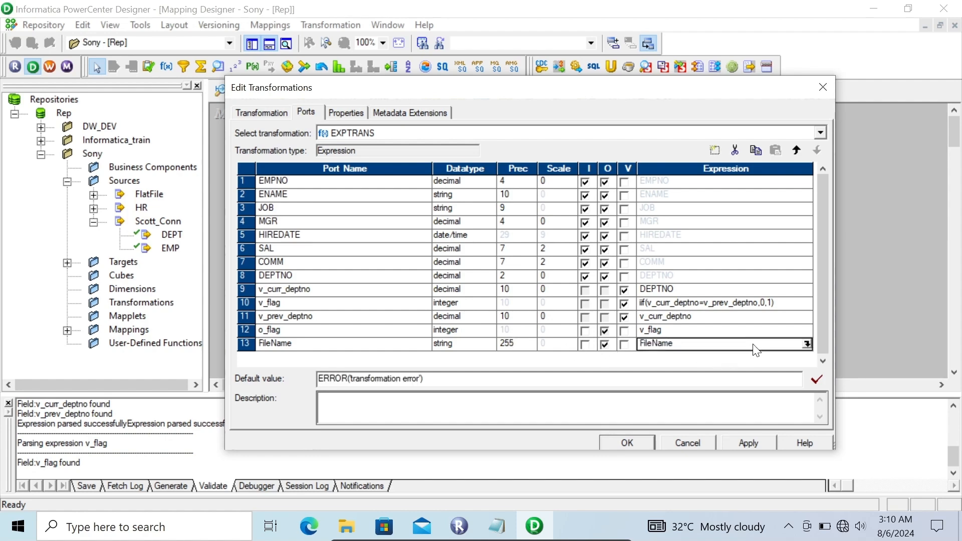
click(807, 344)
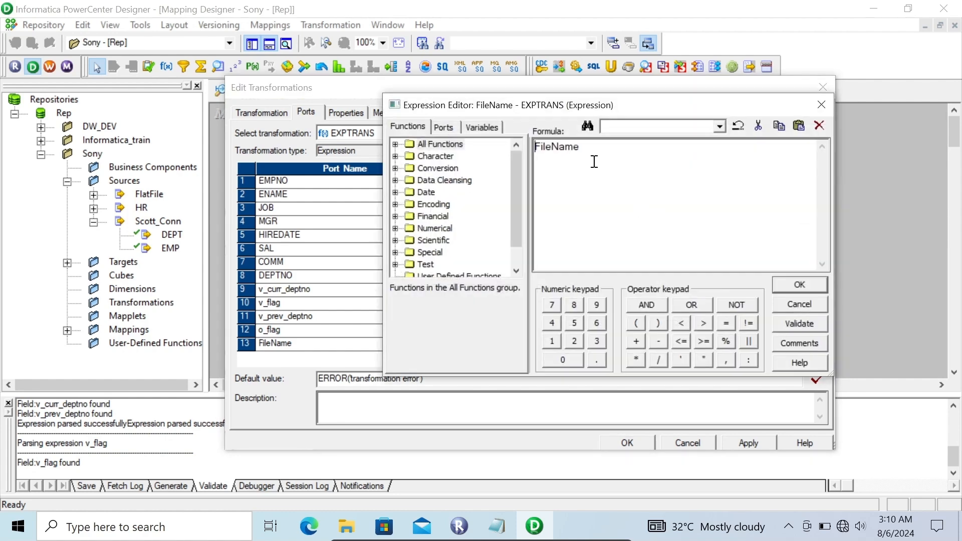
drag(589, 157, 485, 156)
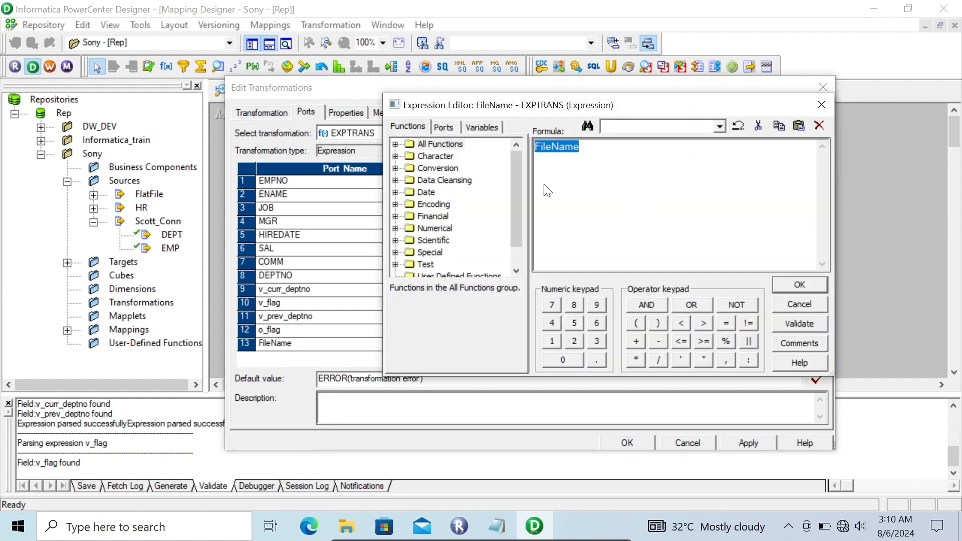
click(442, 128)
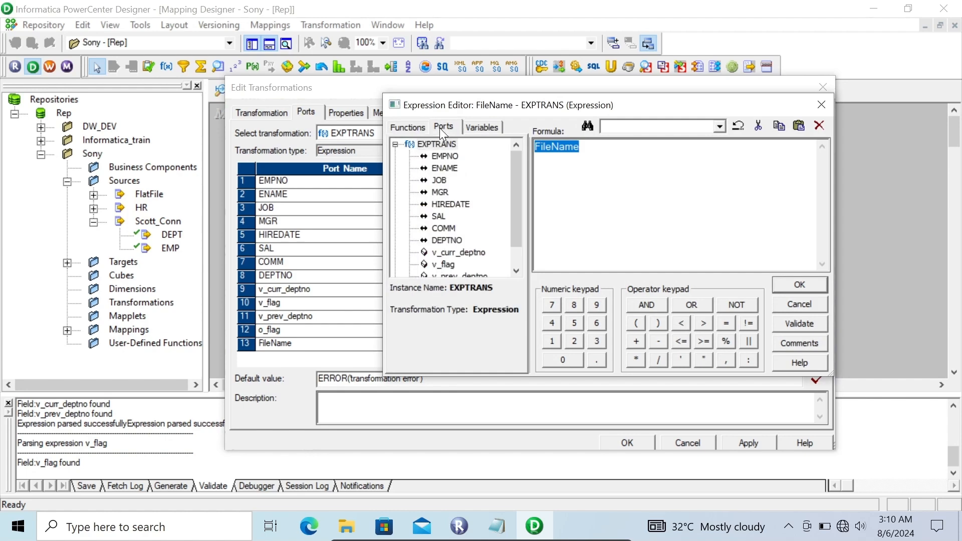
double_click(454, 240)
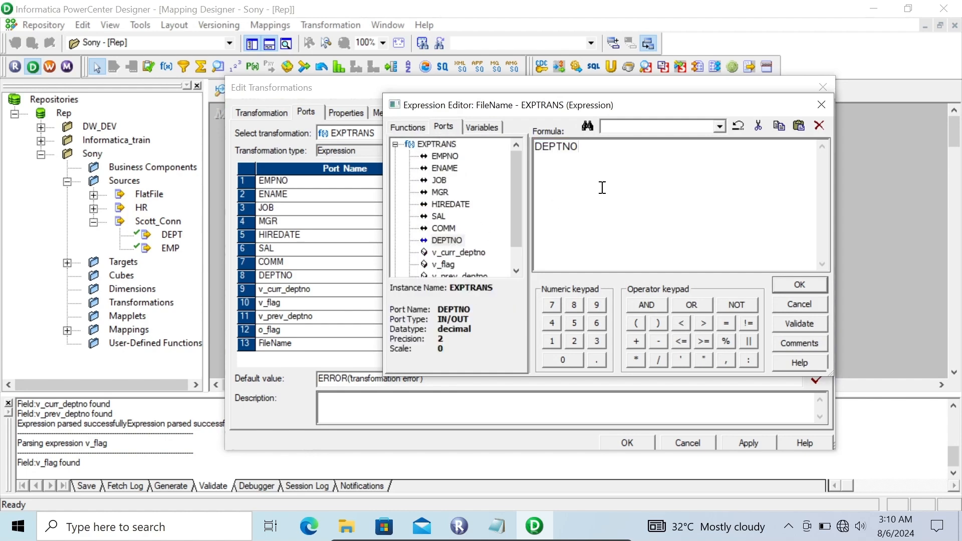
text(||'.csv')
click(801, 286)
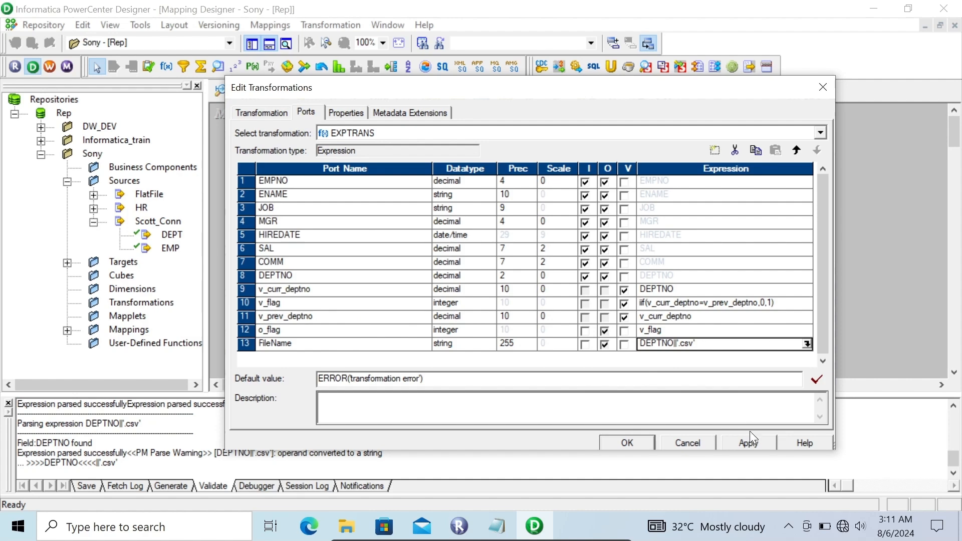
click(627, 442)
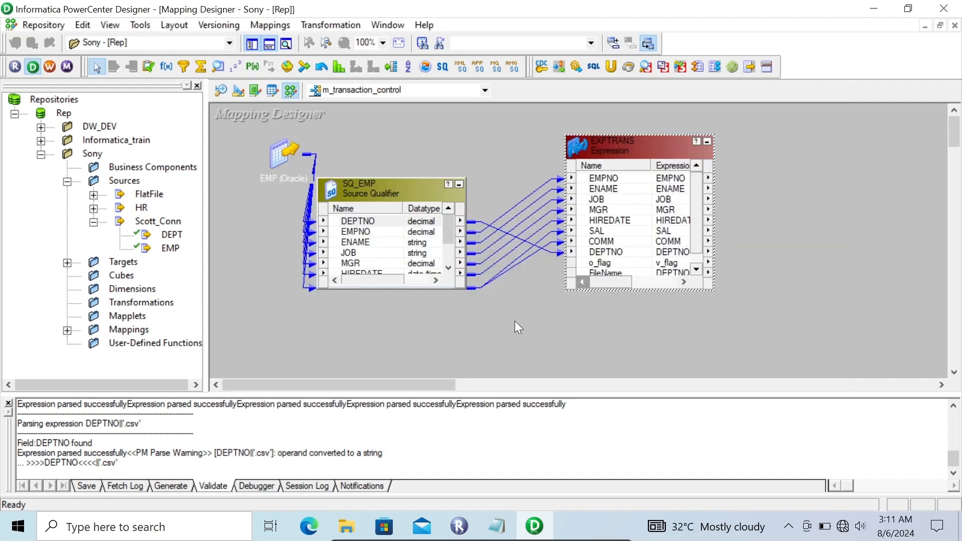
- Add a Transaction Control transformation to the mapping, to the right of the EXPTRANS Expression
drag(441, 385, 501, 370)
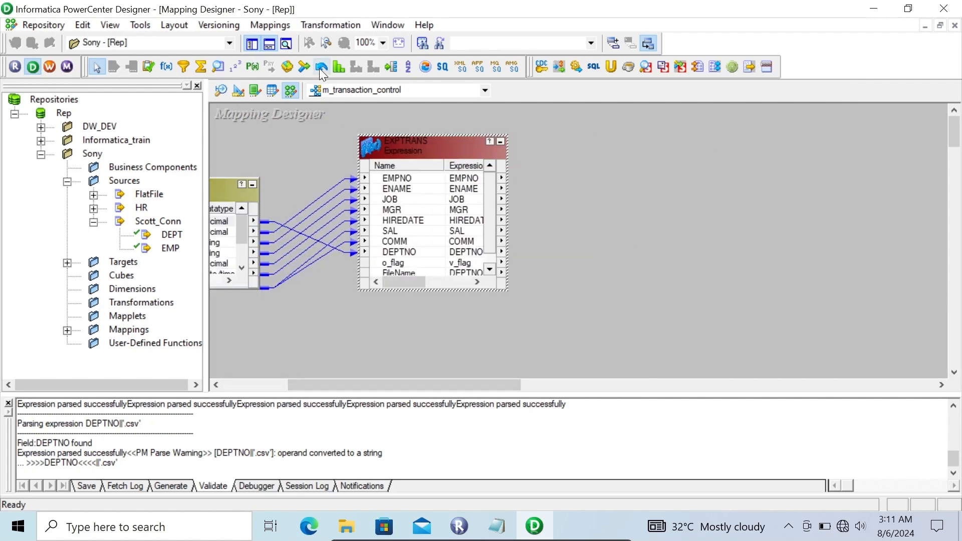
click(421, 67)
click(587, 152)
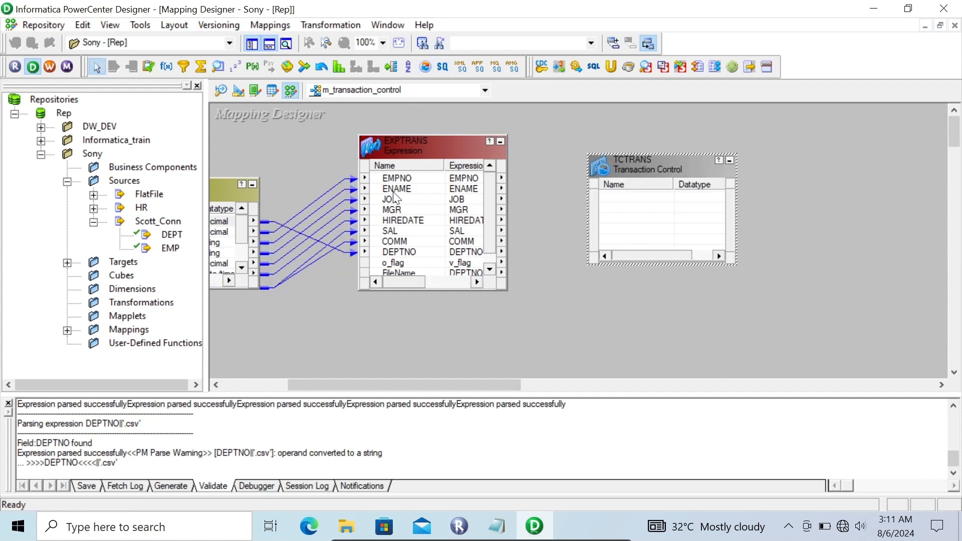
- Copy and link all ports of the EXPTRANS Expression into the TCTRANS Transaction Control transformation
click(387, 178)
right_click(389, 179)
click(406, 187)
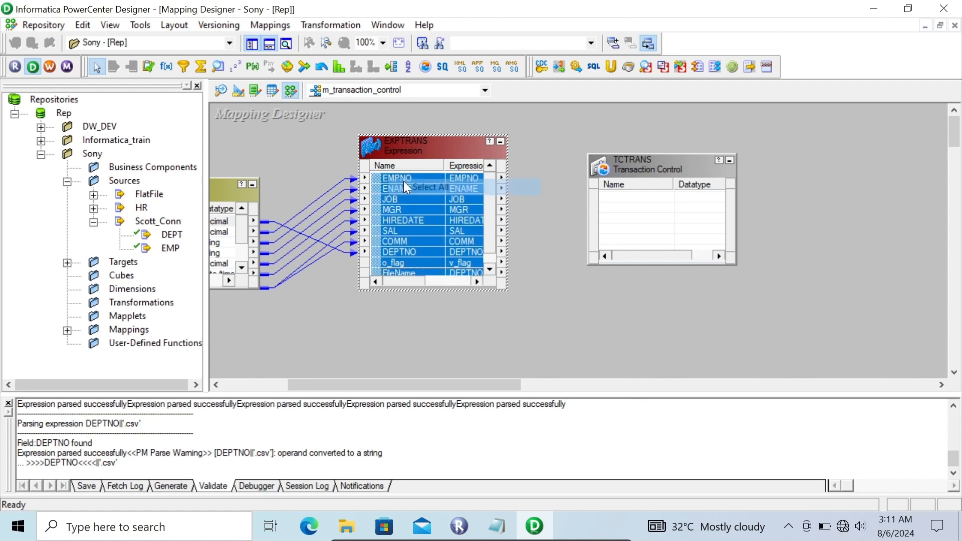
drag(384, 181, 631, 195)
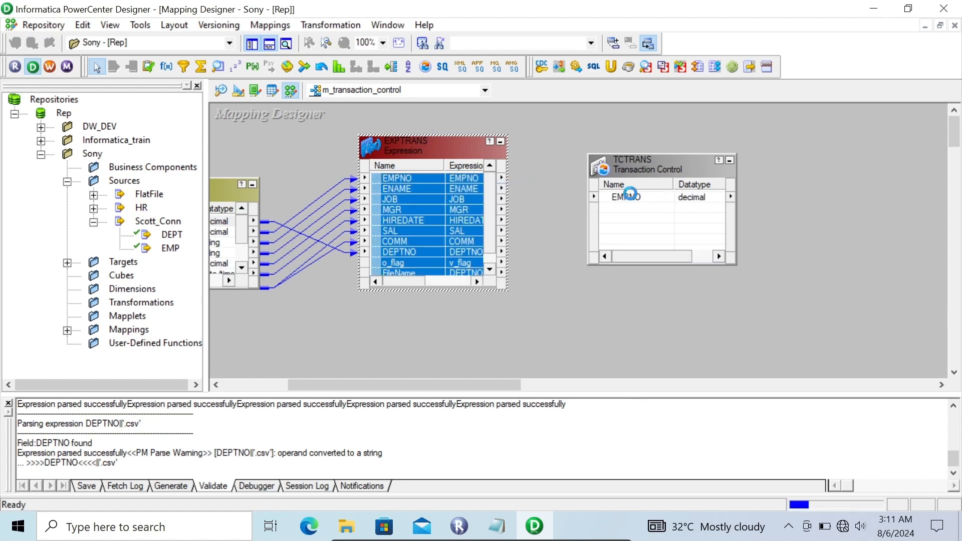
- Replace the Transaction Control Condition of TCTRANS with the start of an expression, iif(o_flag=1, using the o_flag port
double_click(631, 169)
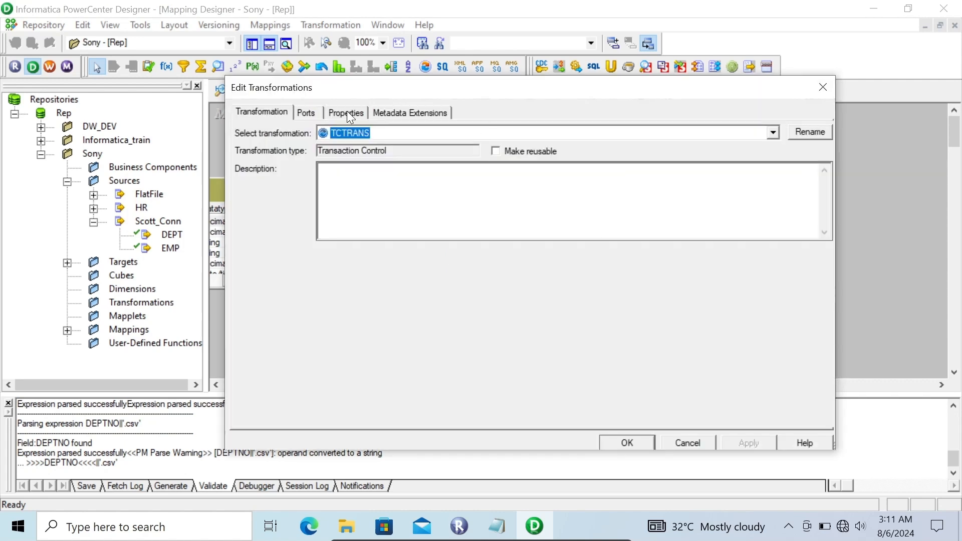
click(347, 113)
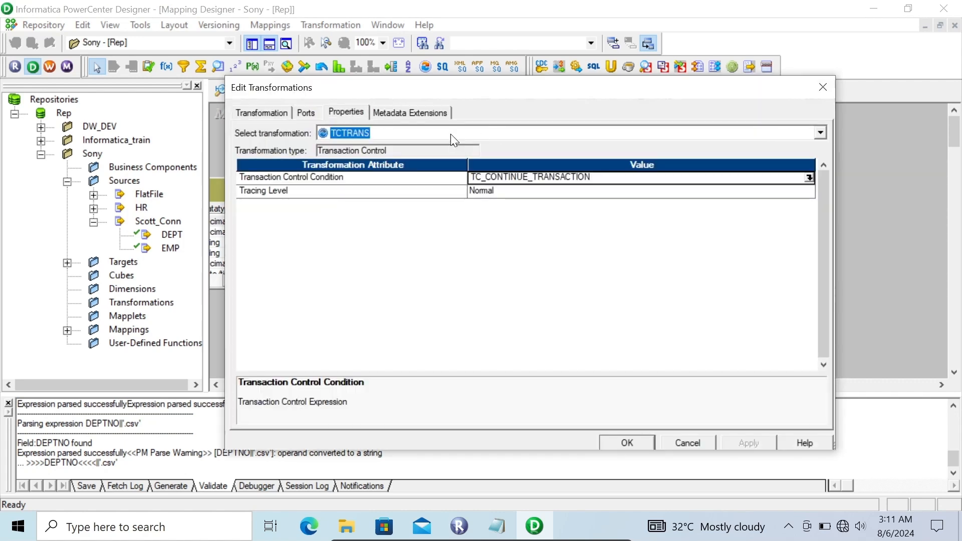
click(809, 177)
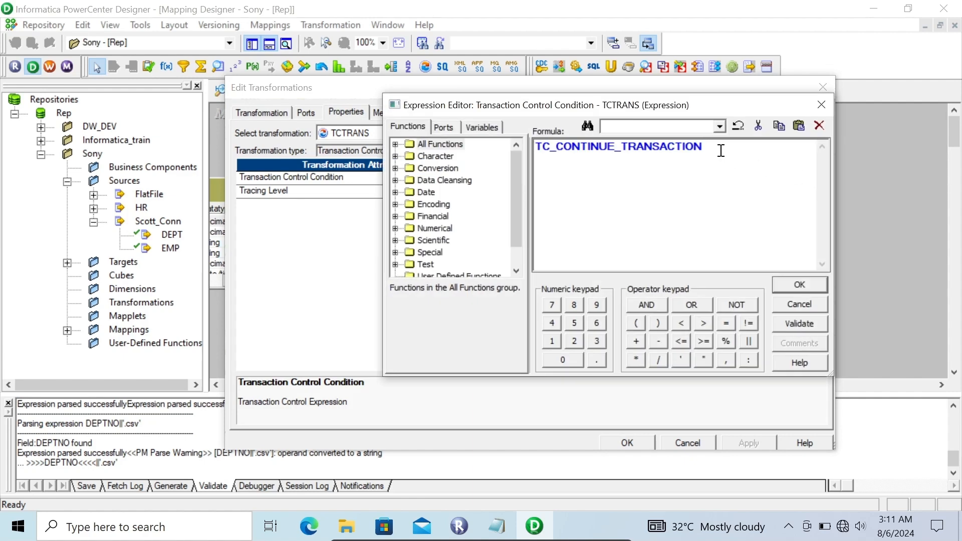
drag(717, 148, 476, 153)
text(iif)
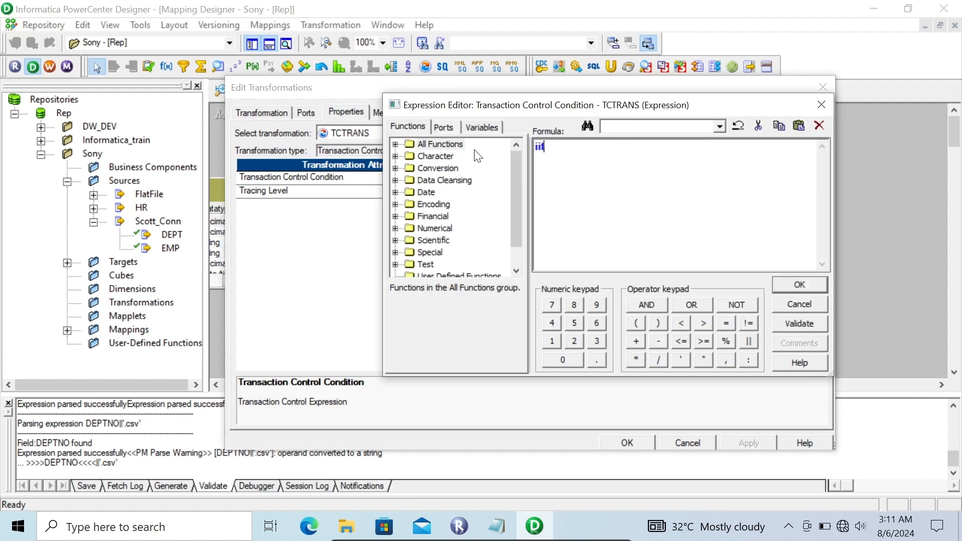
click(445, 127)
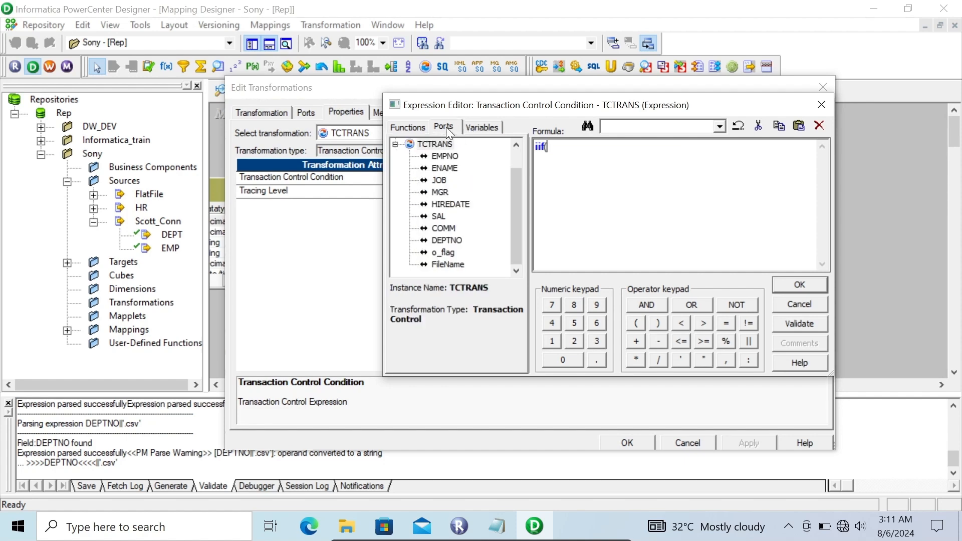
double_click(443, 252)
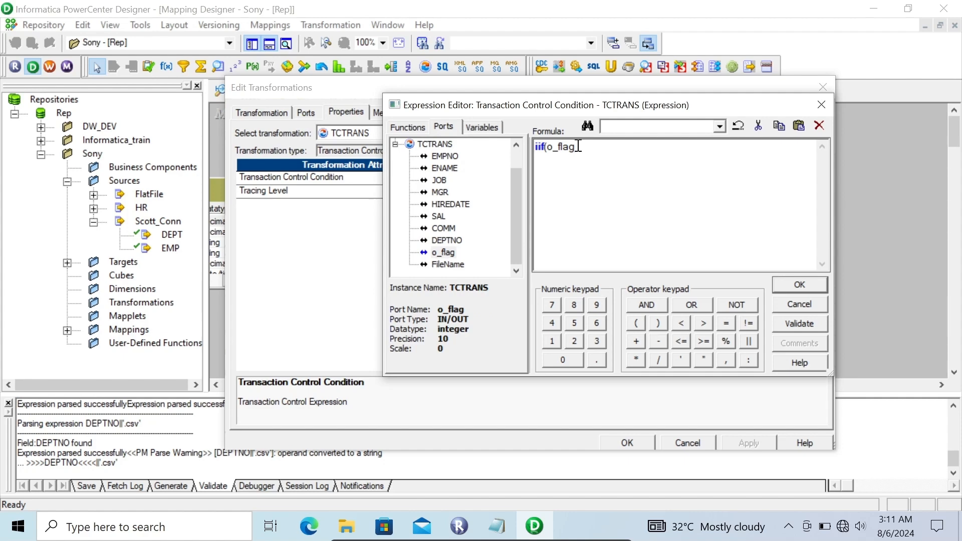
text(=1,)
- Complete the condition with the built-in constants TC_COMMIT_BEFORE and TC_CONTINUE_TRANSACTION, close the parenthesis, and accept the transformation's changes
click(483, 125)
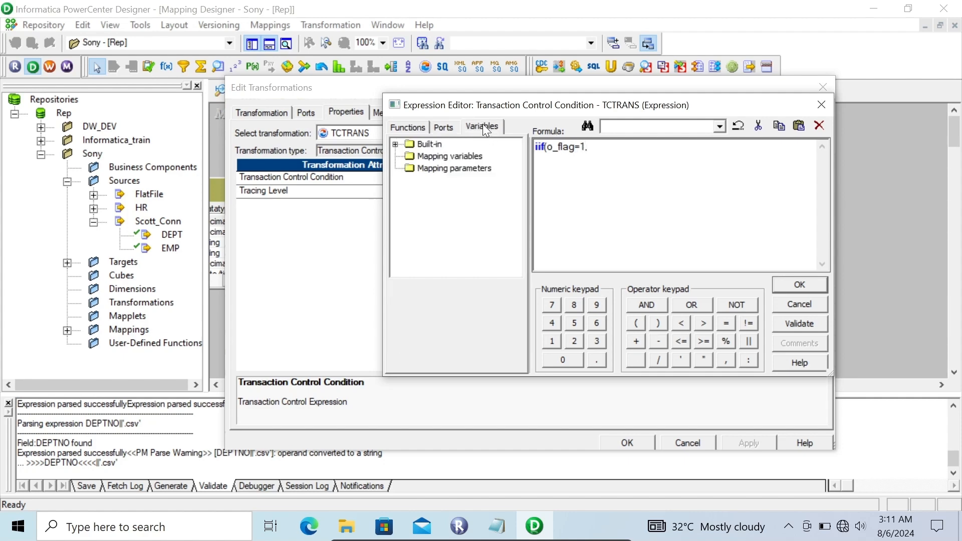
click(396, 144)
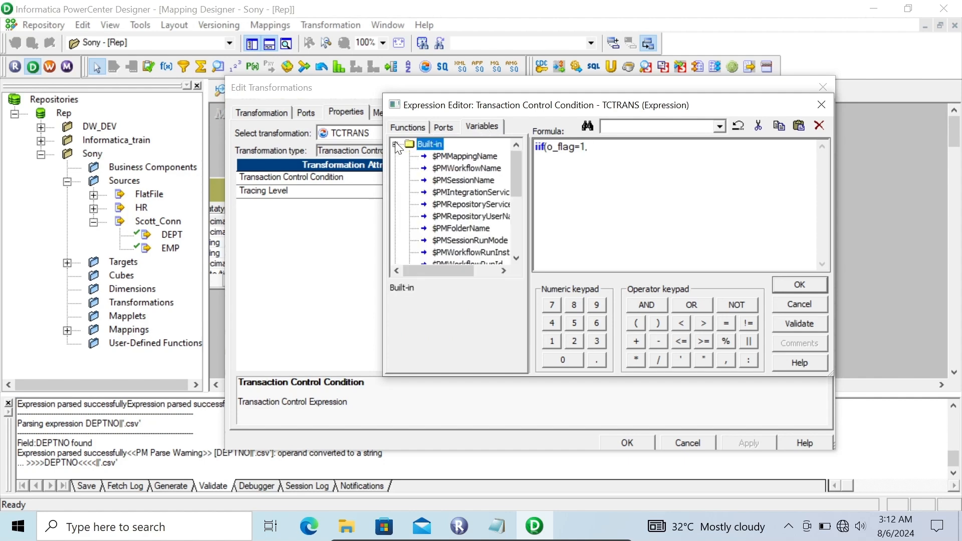
scroll(518, 190, down, 3)
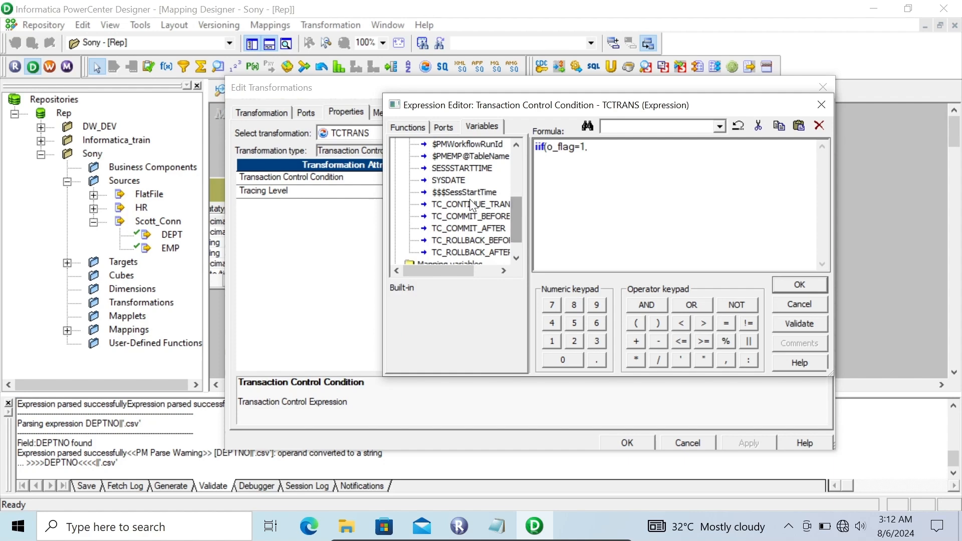
double_click(461, 216)
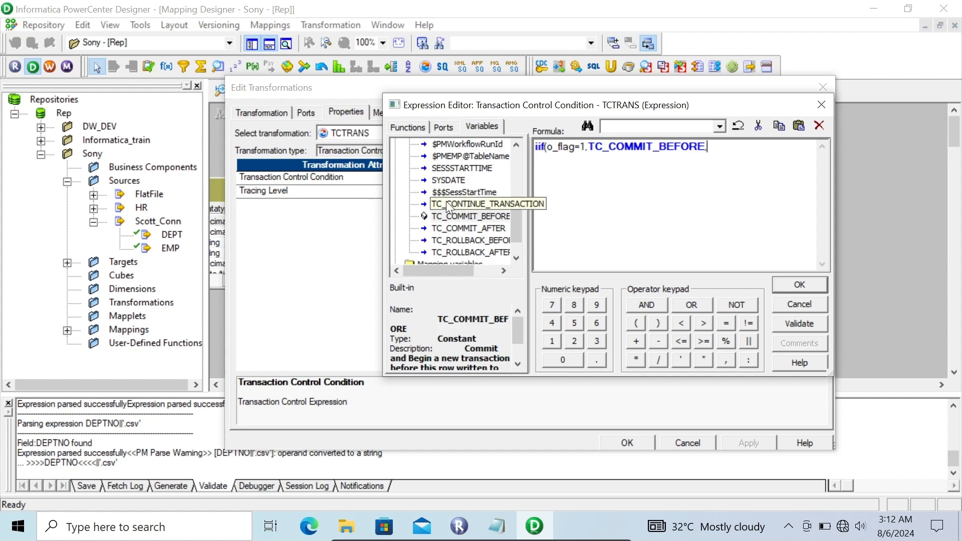
double_click(447, 205)
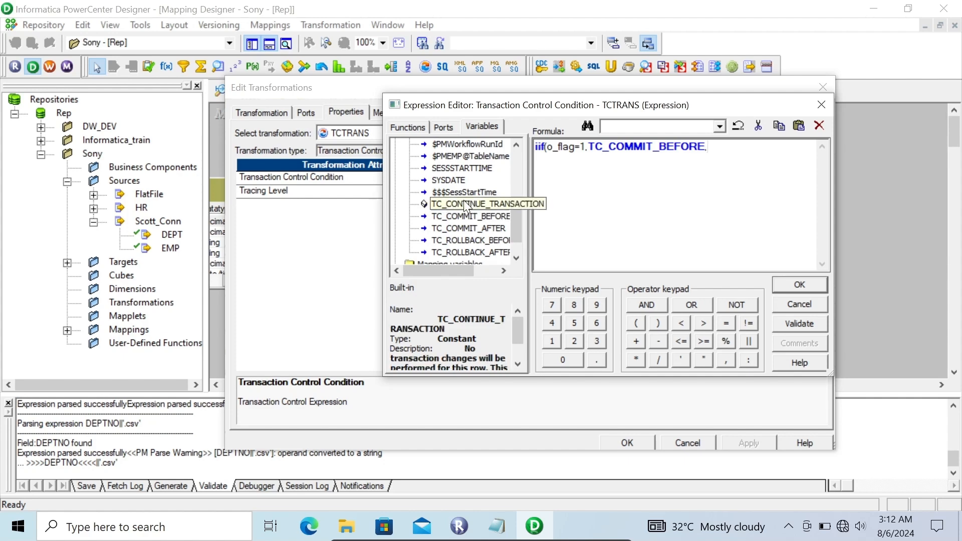
text())
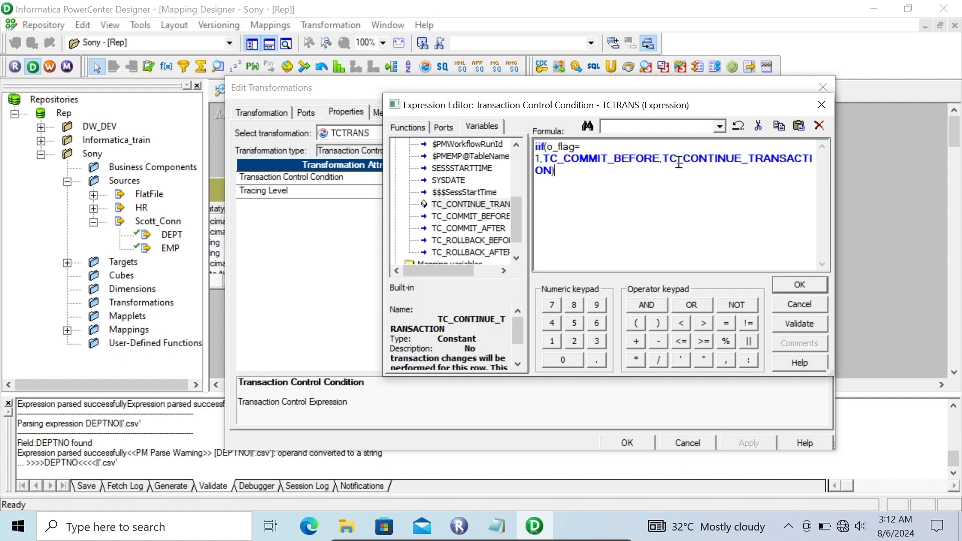
click(788, 283)
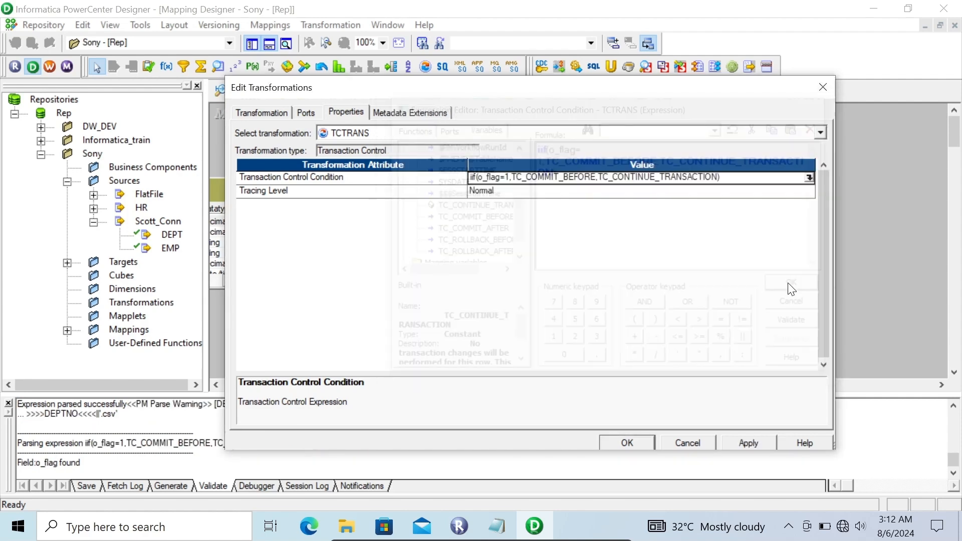
click(749, 445)
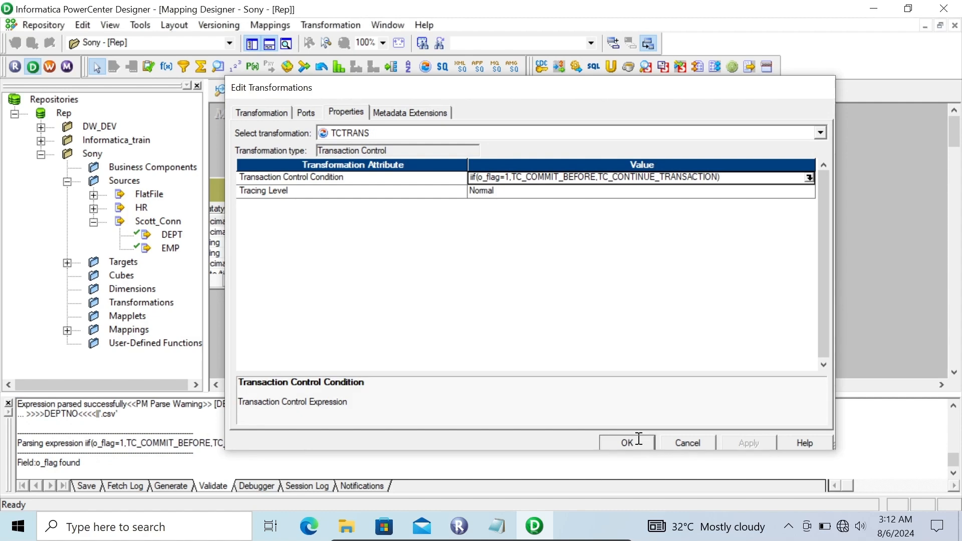
click(627, 444)
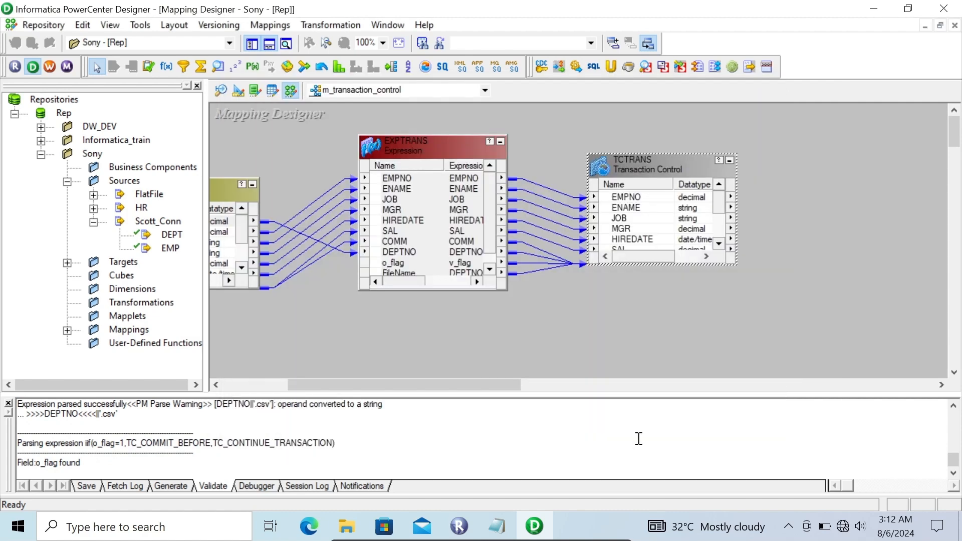
- In the Target Designer, create a target definition from the Scott_Conn EMP source and name it EMP_Filee
click(8, 403)
click(67, 263)
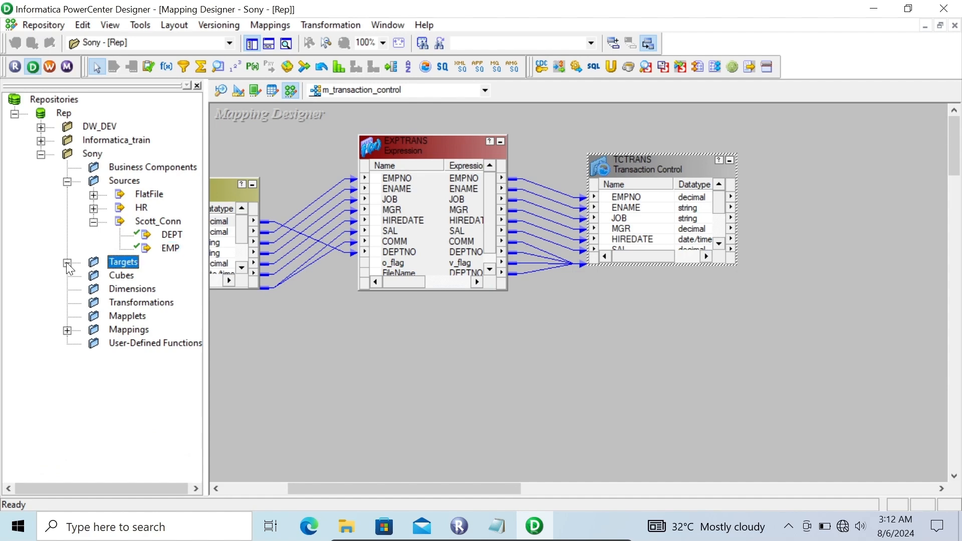
click(239, 91)
click(168, 250)
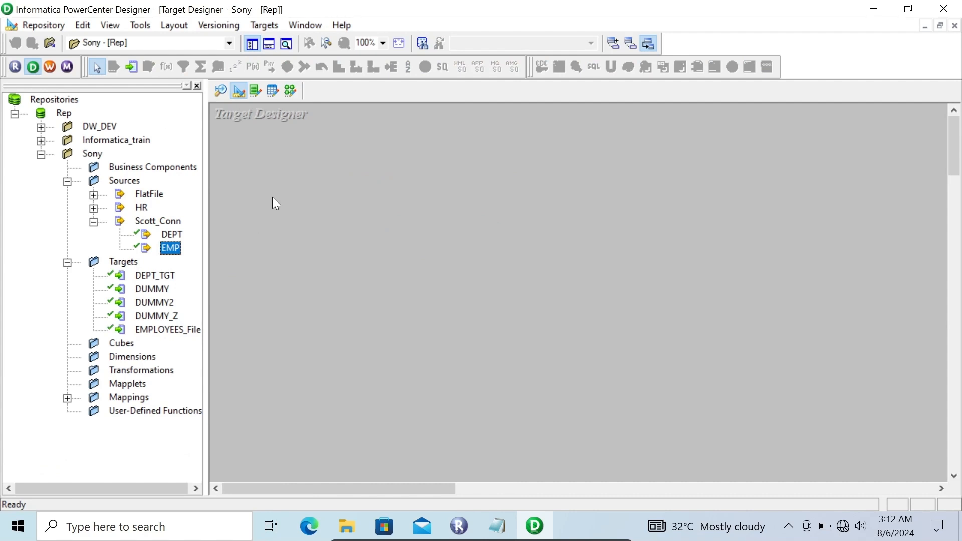
drag(170, 248, 271, 192)
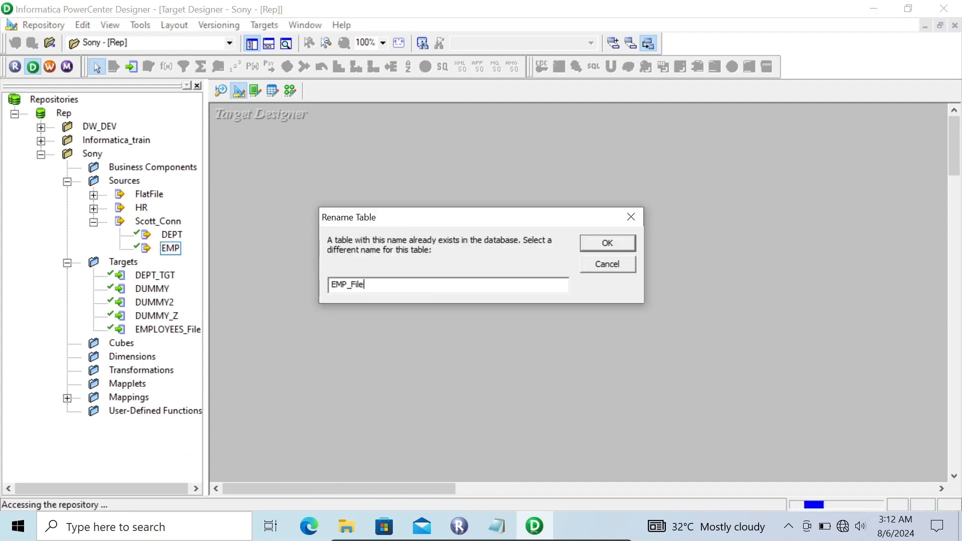
text(ee)
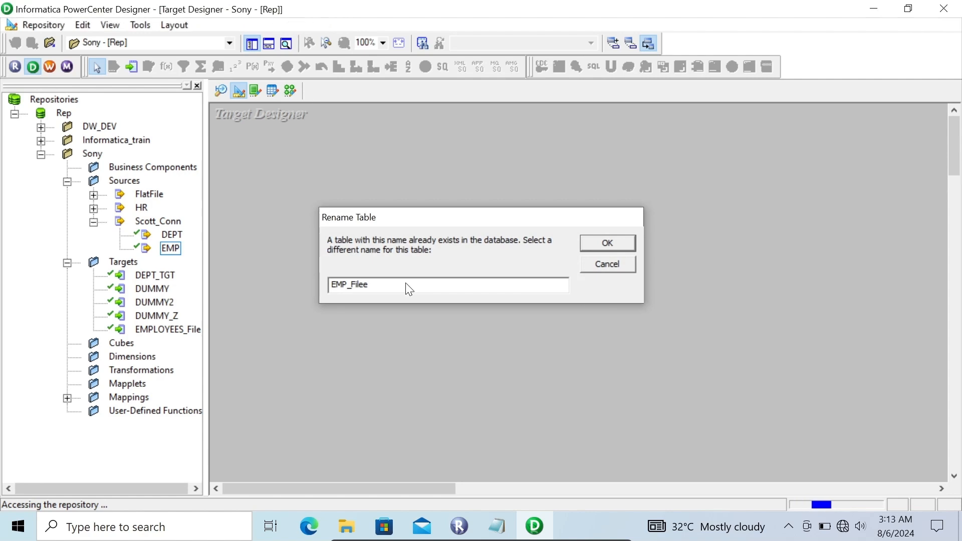
key(Return)
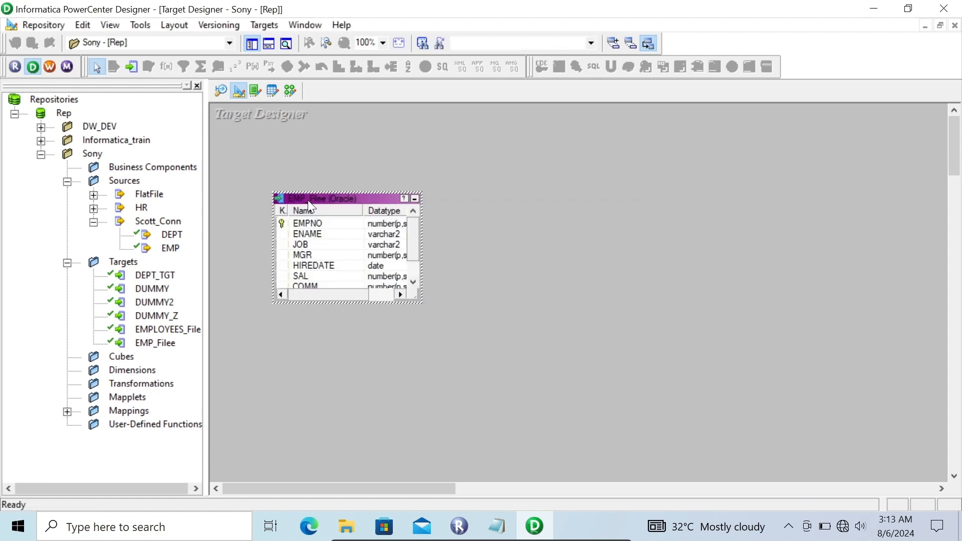
- Set the database type of the EMP_Filee target to Flat File
right_click(309, 201)
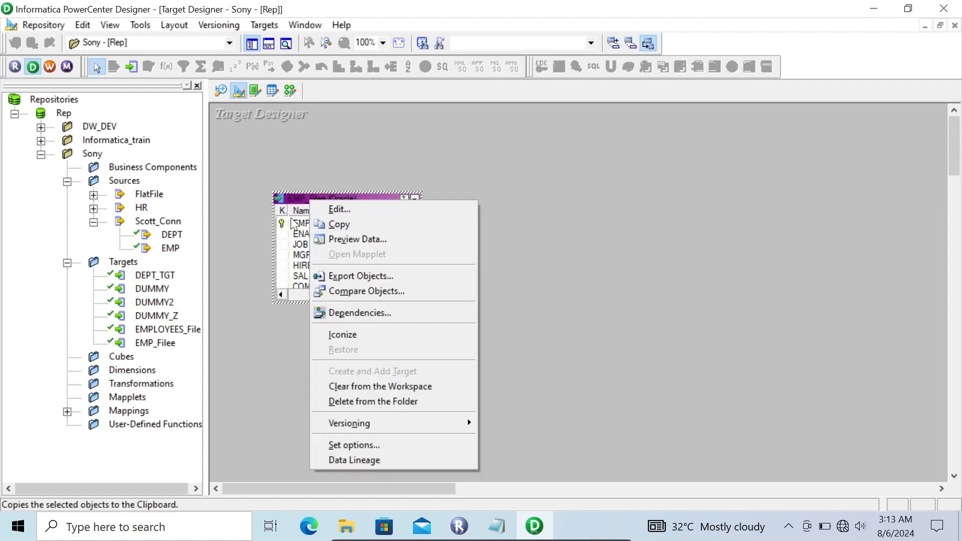
click(341, 209)
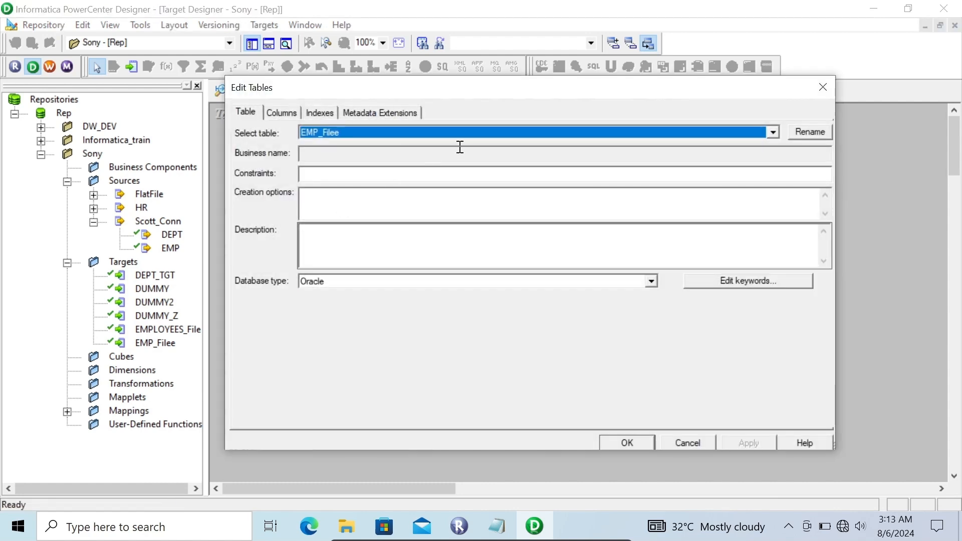
click(335, 287)
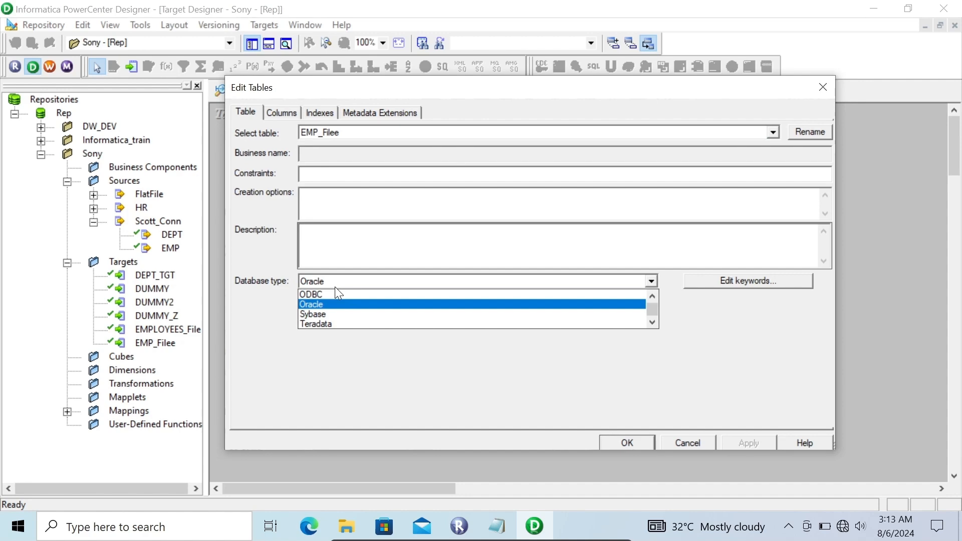
key(f)
key(Return)
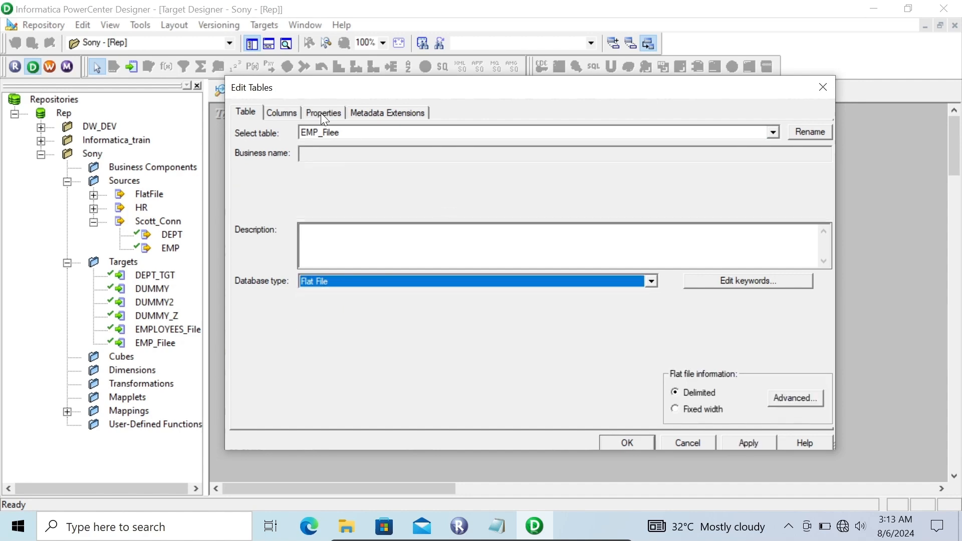
- Set the EMPNO column's key type to NOT A KEY and clear its Not Null option
click(285, 115)
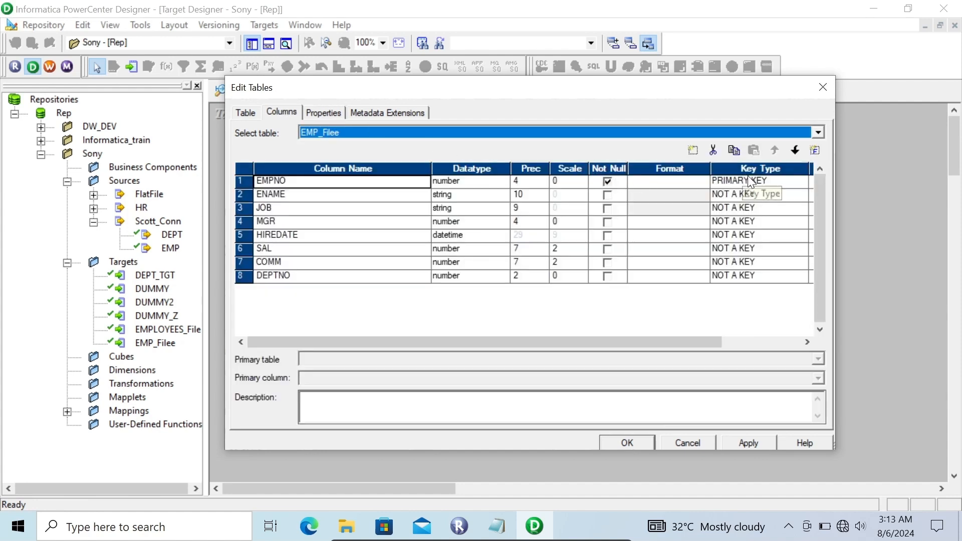
click(753, 182)
click(755, 184)
click(741, 196)
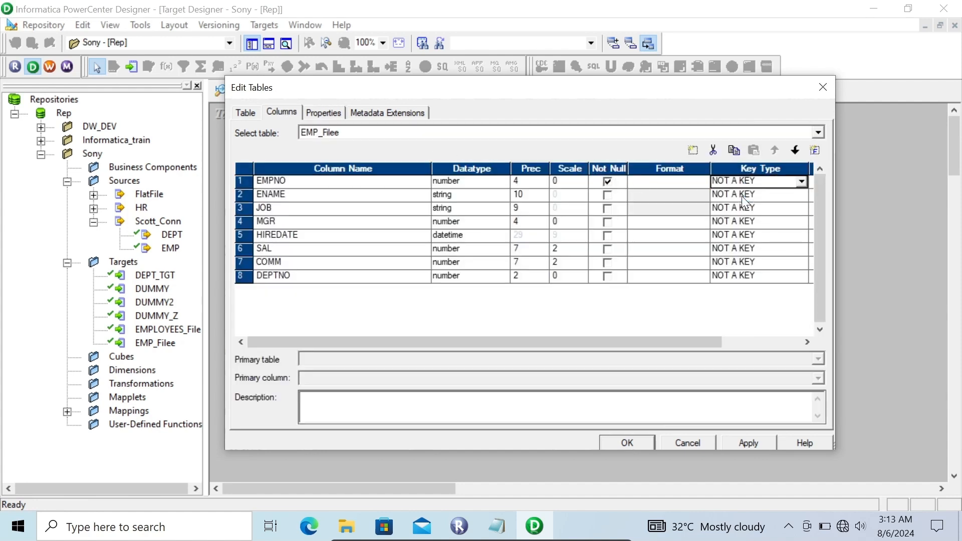
click(608, 181)
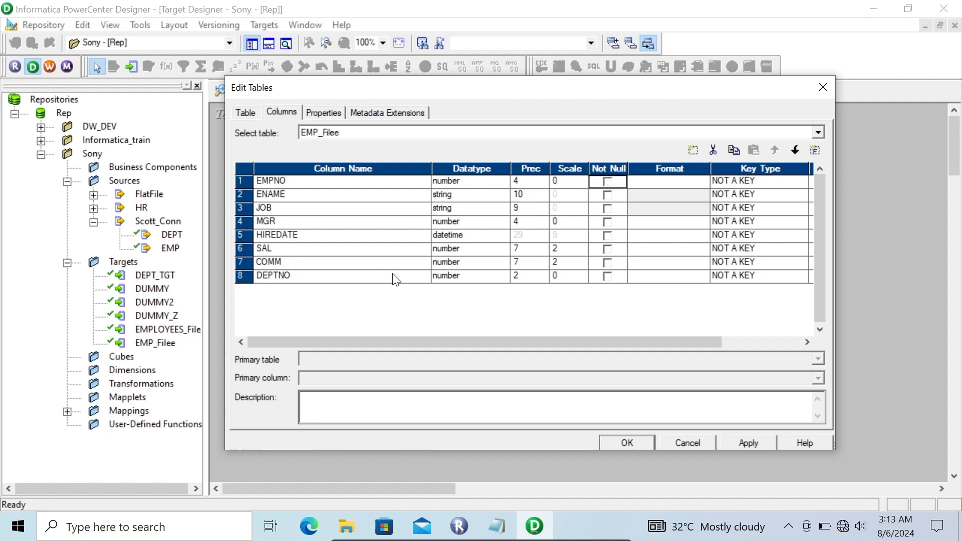
- Add the special FileName column after DEPTNO in the EMP_Filee target and accept the table changes
click(347, 279)
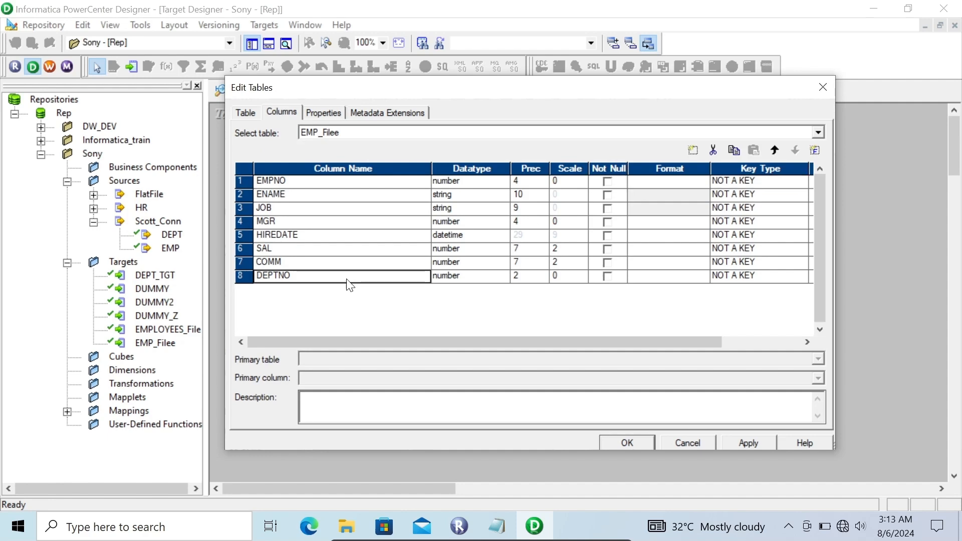
click(815, 151)
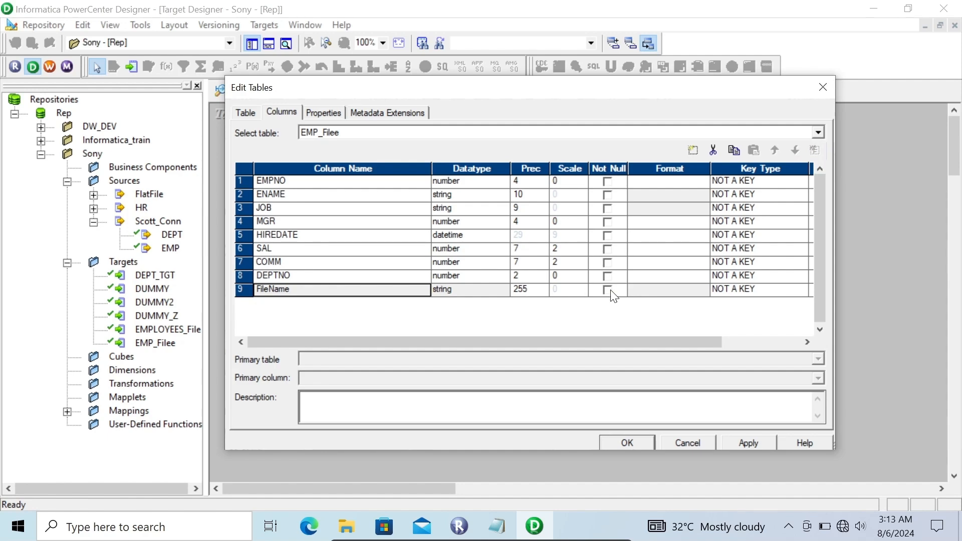
click(744, 442)
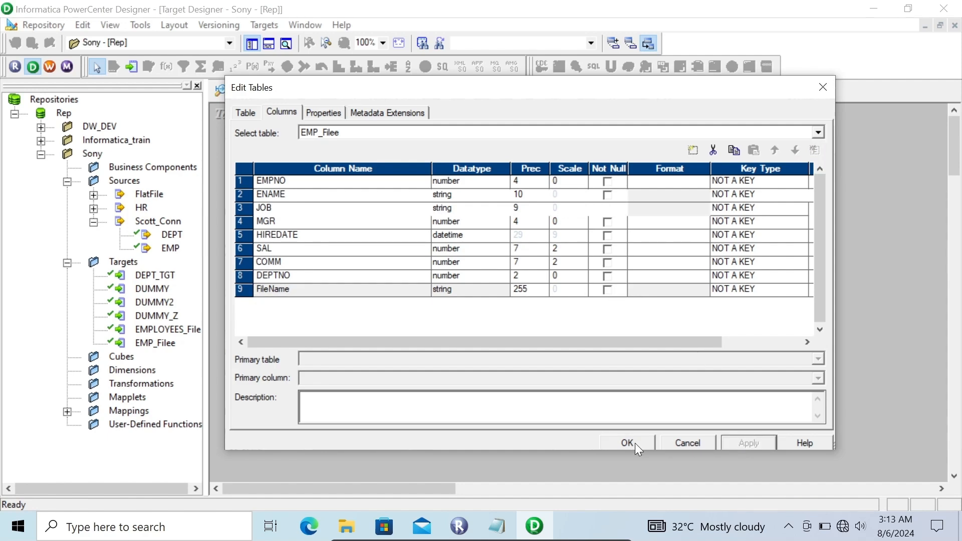
click(627, 444)
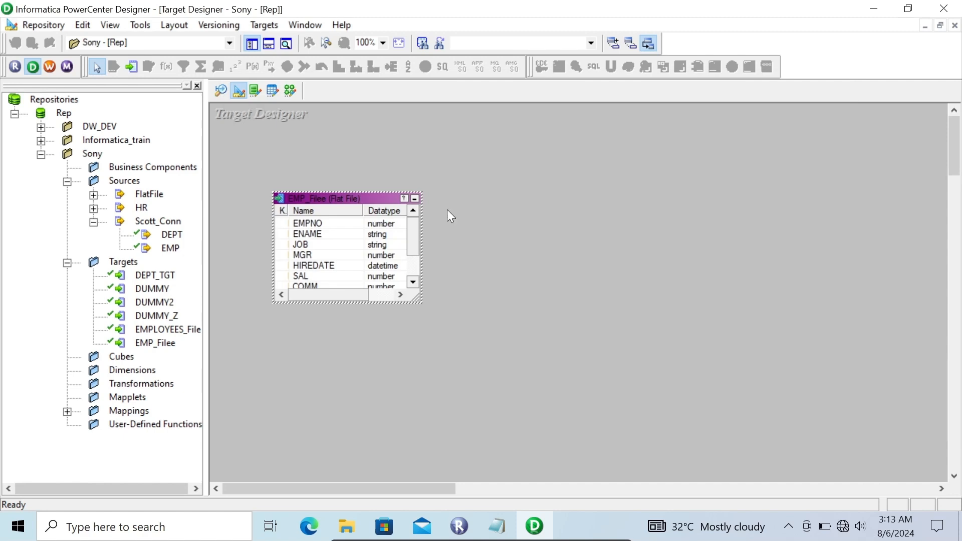
- Place the EMP_Filee target to the right of TCTRANS in the m_transaction_control mapping and extend the TCTRANS box upward
click(291, 90)
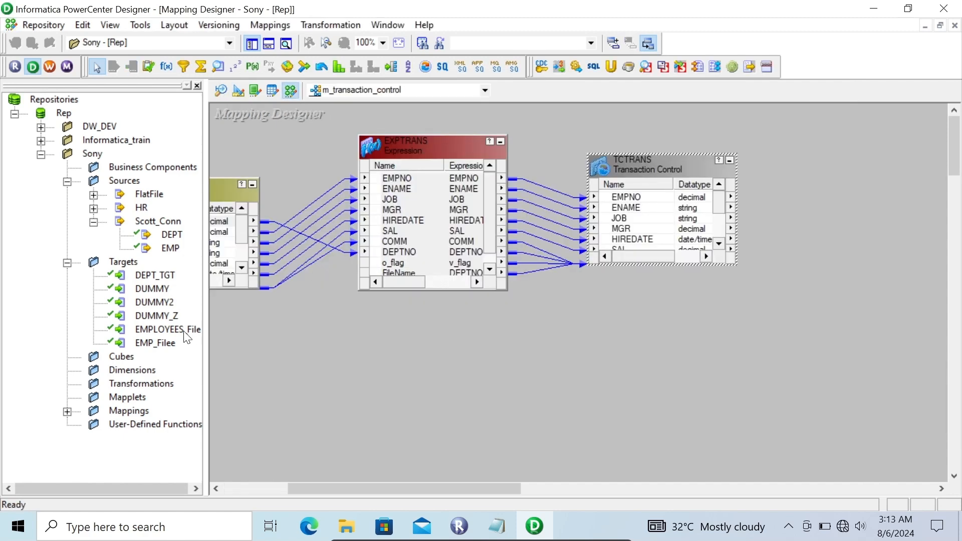
drag(149, 343, 796, 153)
drag(651, 153, 651, 128)
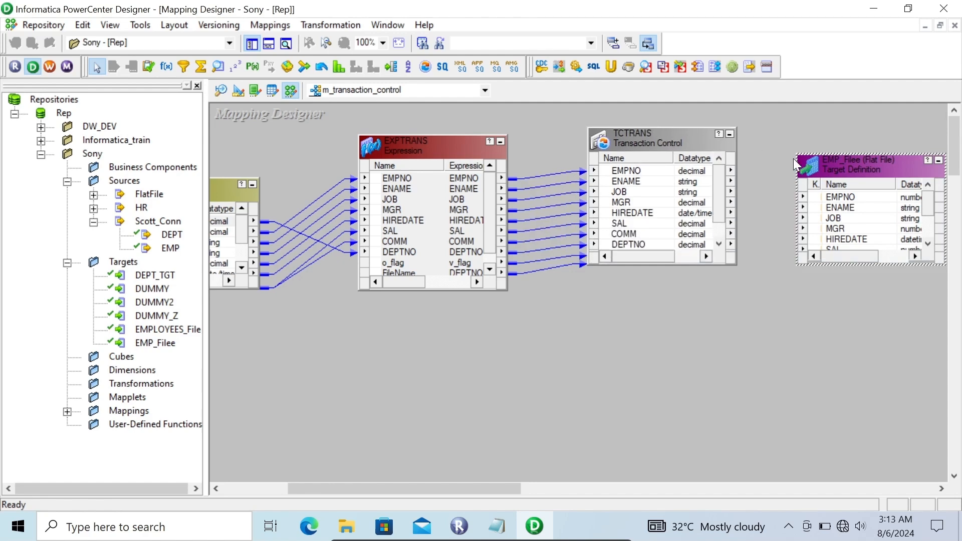
- Extend the EMP_Filee and TCTRANS boxes to show all ports, and link EMPNO through DEPTNO from TCTRANS to EMP_Filee
drag(864, 154, 848, 114)
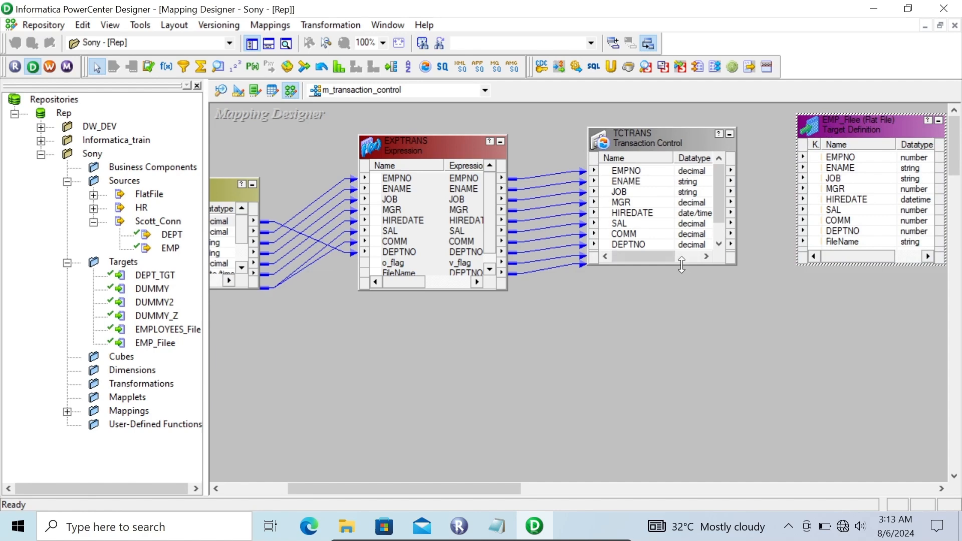
drag(682, 265, 682, 312)
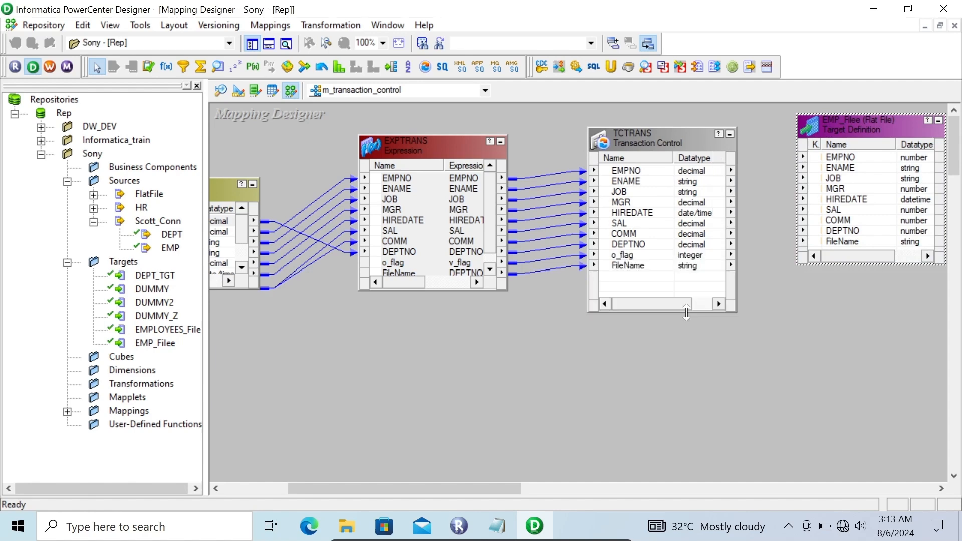
click(622, 173)
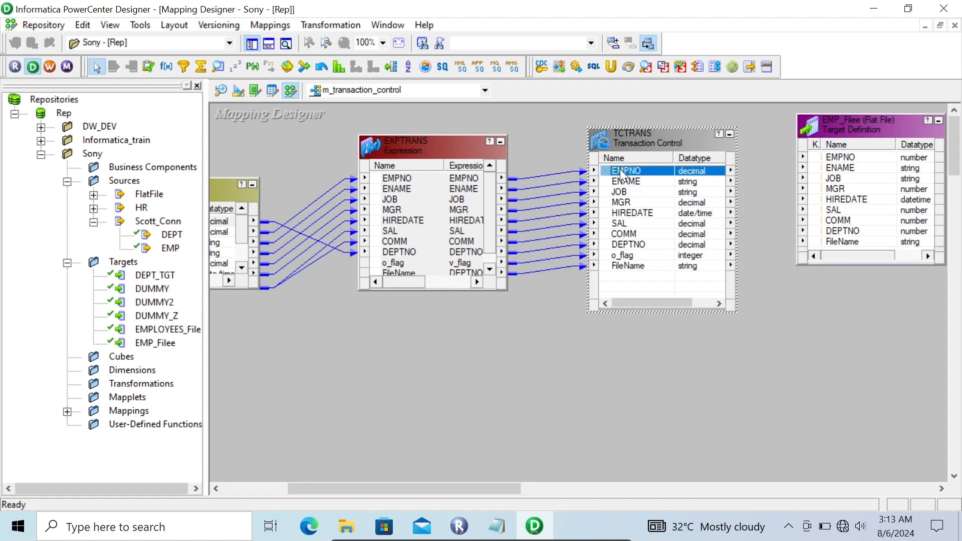
key(shift+Down)
key(shift+Down)
key(shift+Down)
key(shift+Down)
key(shift+Down)
key(shift+Down)
key(shift+Down)
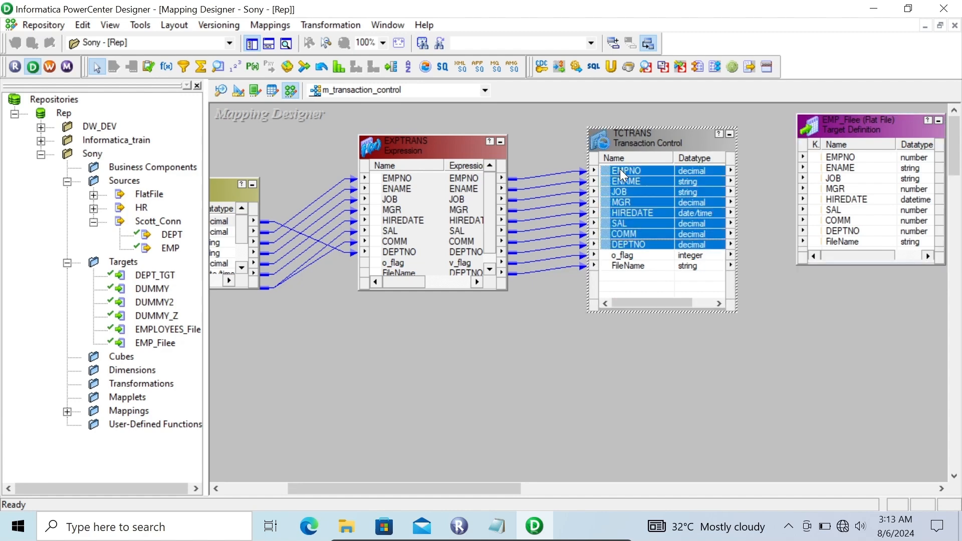
drag(612, 168, 829, 158)
- Link the FileName port from TCTRANS to FileName in EMP_Filee and save the m_transaction_control mapping
click(627, 267)
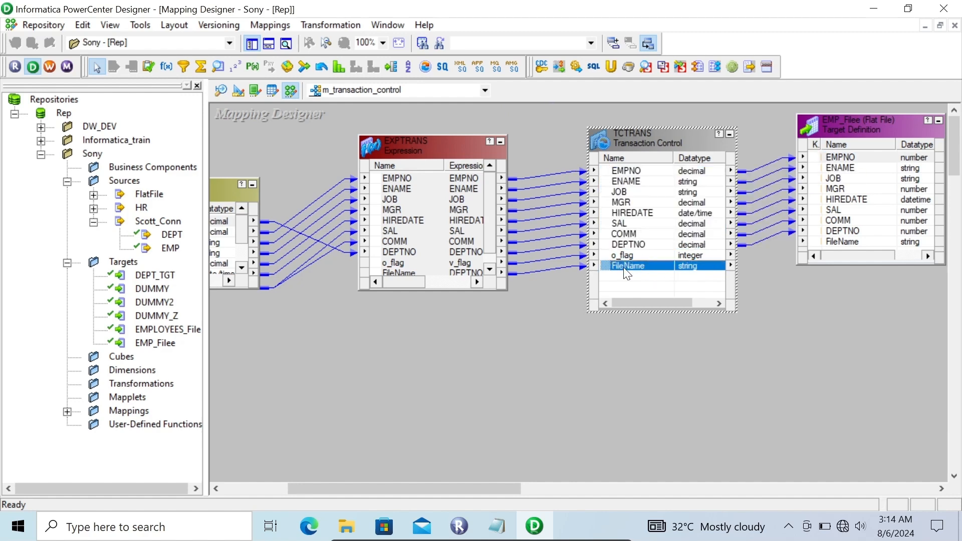
drag(615, 270, 832, 241)
key(ctrl+s)
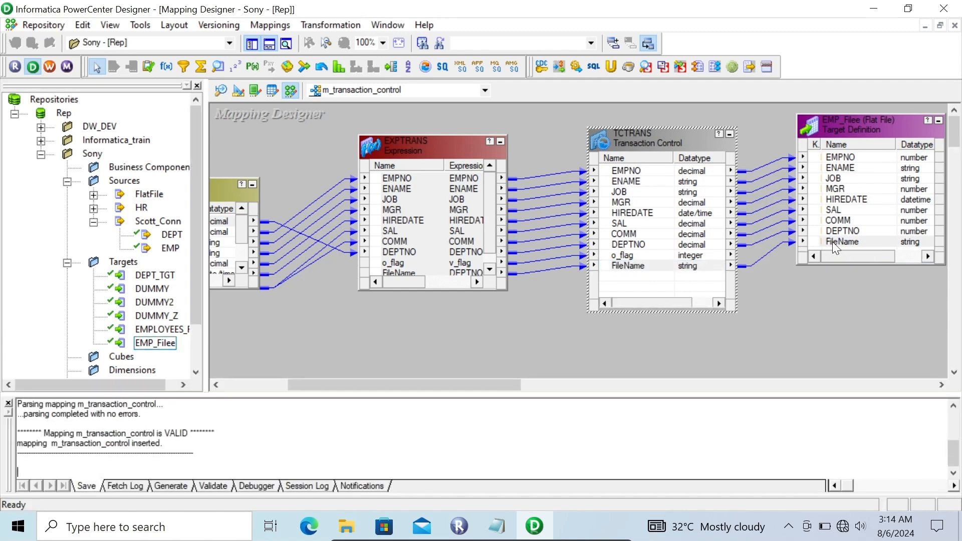
- Switch to PowerCenter Workflow Manager and add a session for the m_transaction_control mapping to the wf_Sony workflow
click(49, 67)
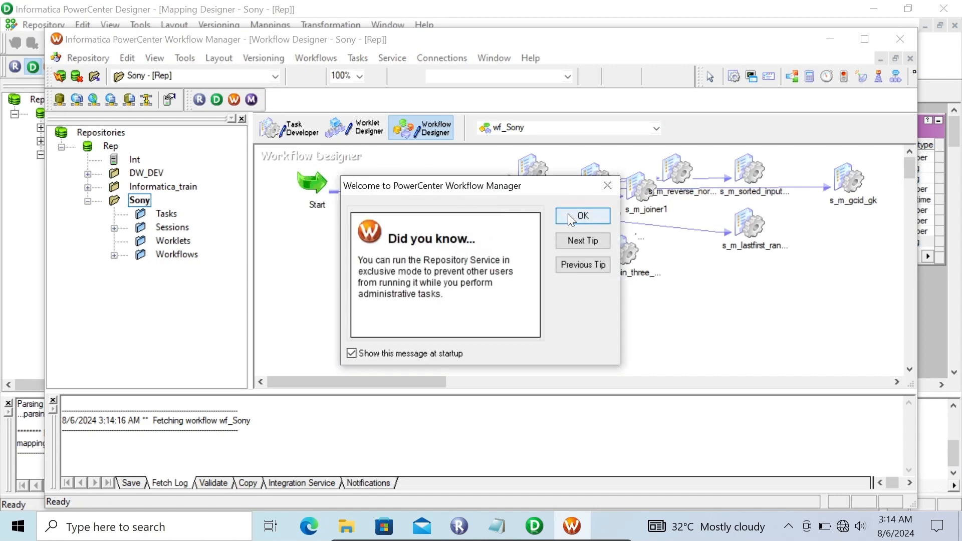
click(572, 215)
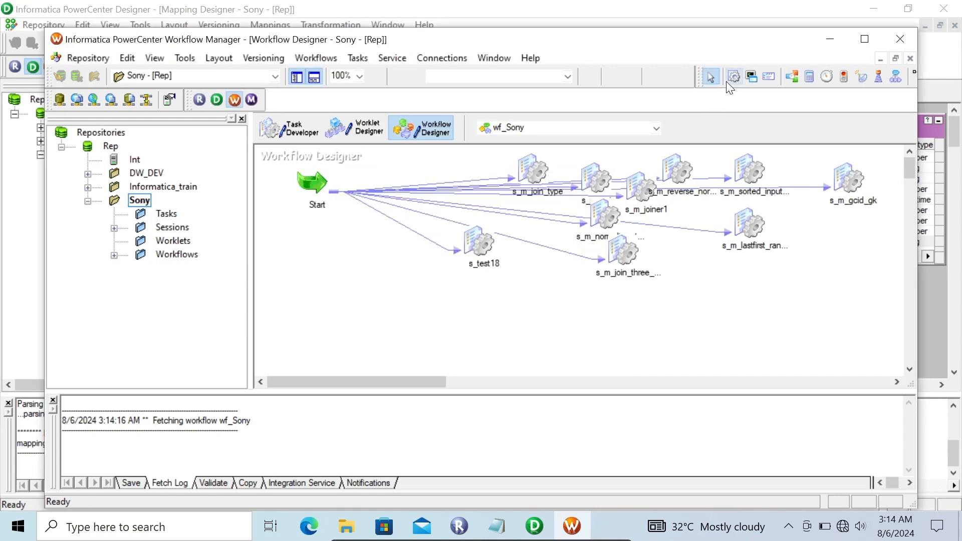
click(410, 277)
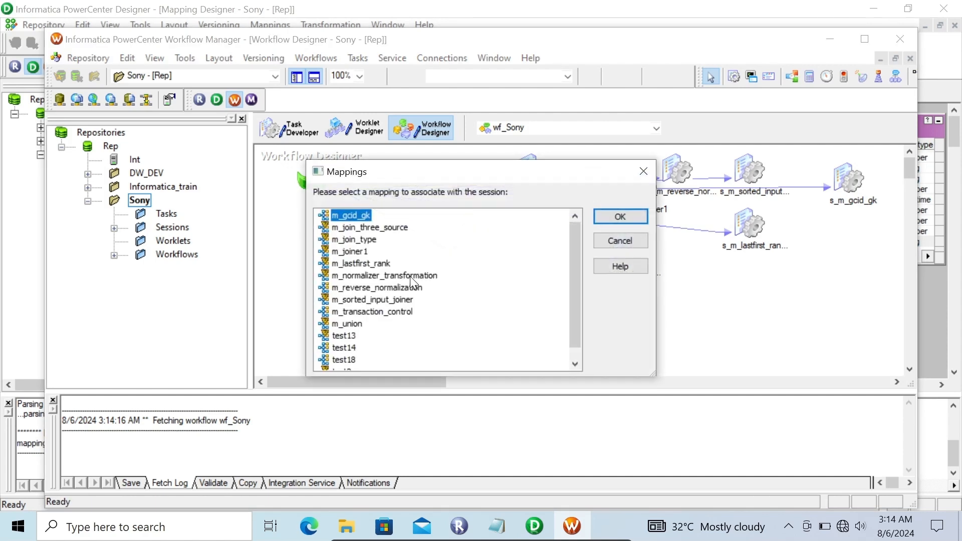
click(381, 311)
click(598, 220)
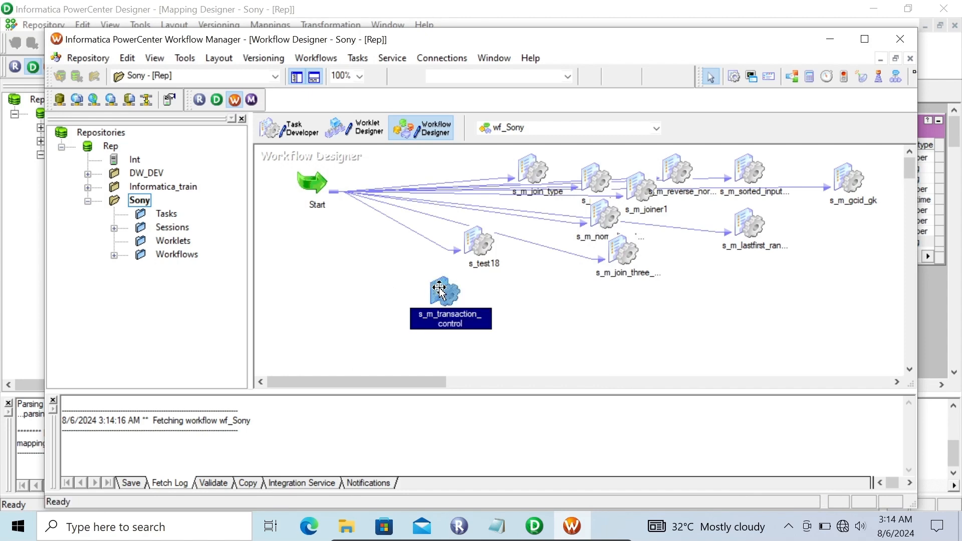
- Set the SQ_EMP source's relational connection to Scott_Oracle in the s_m_transaction_control session
double_click(439, 288)
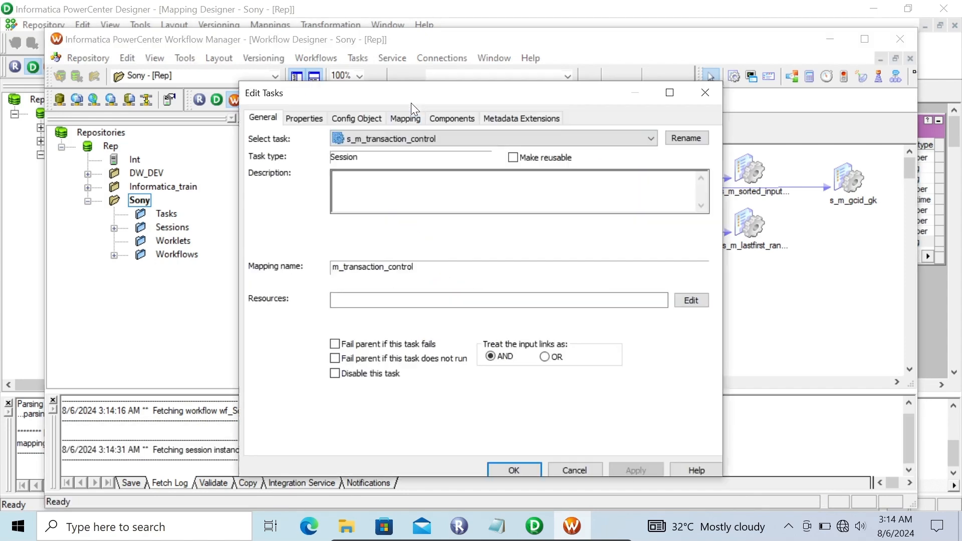
click(404, 118)
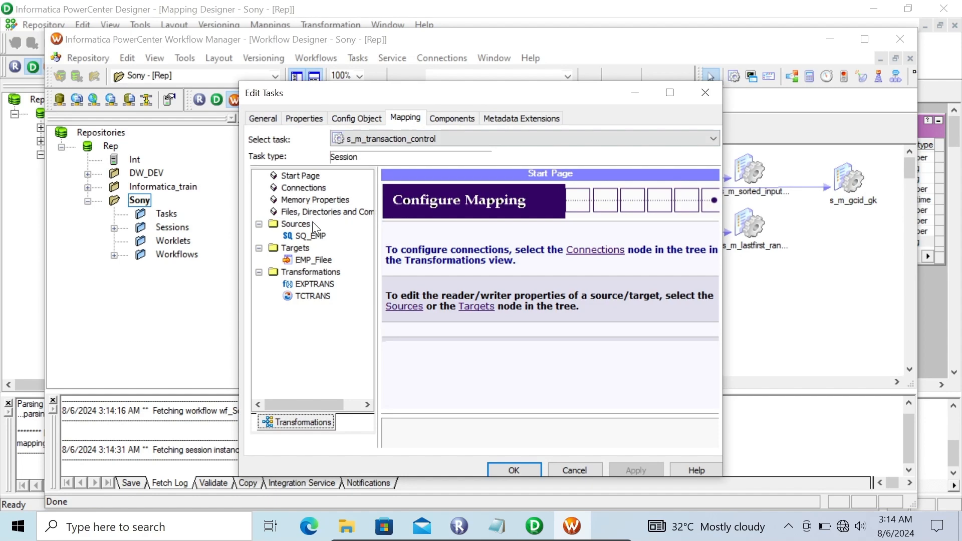
click(310, 236)
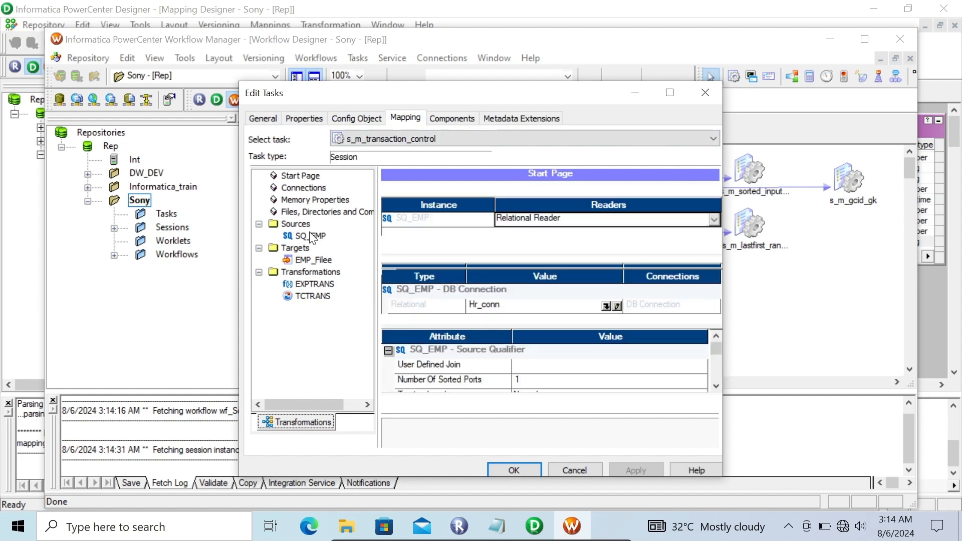
click(617, 306)
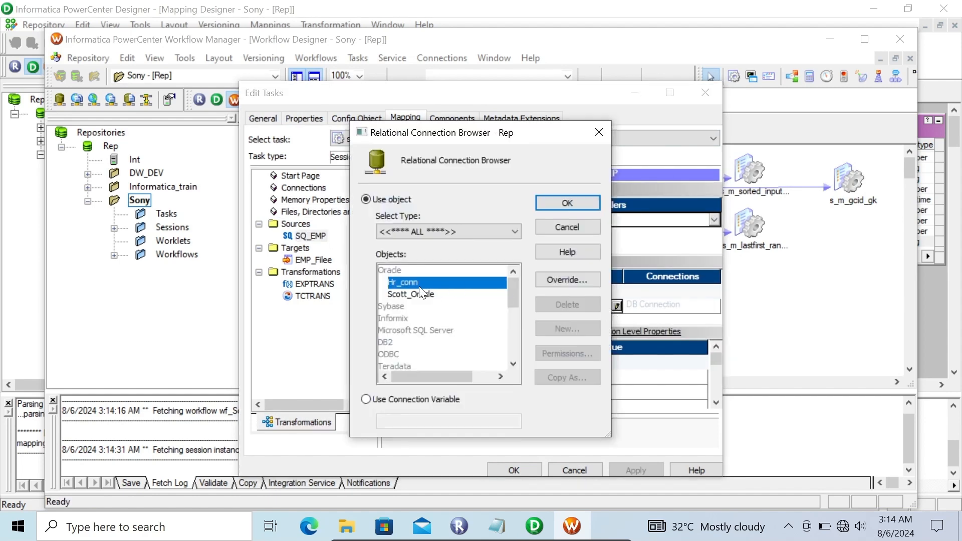
click(412, 294)
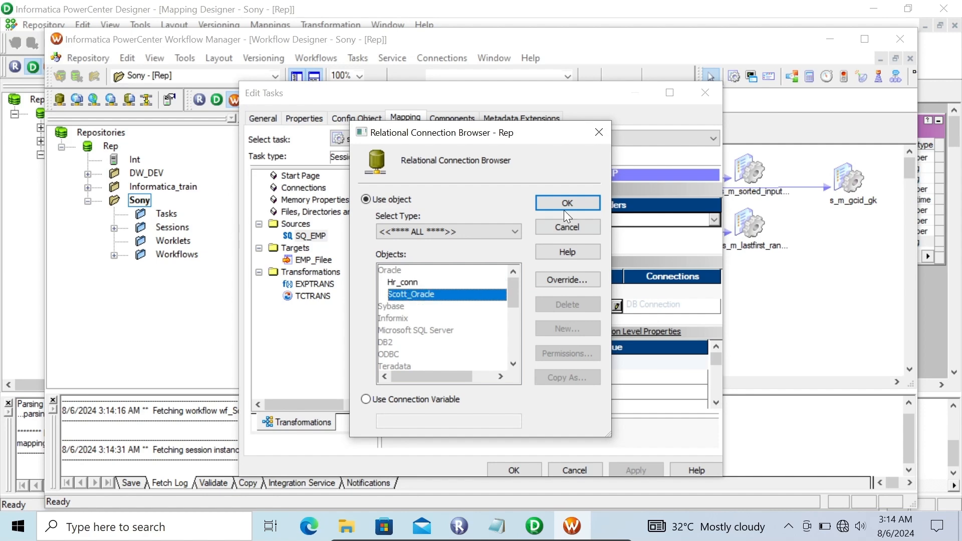
click(557, 199)
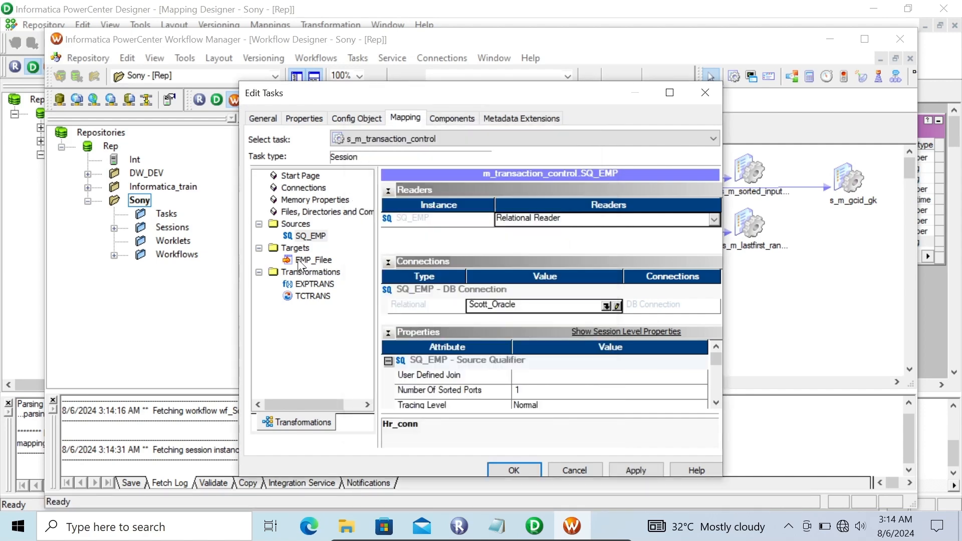
- Set the EMP_Filee target's header options to Output Field Names in the session's mapping settings
click(298, 259)
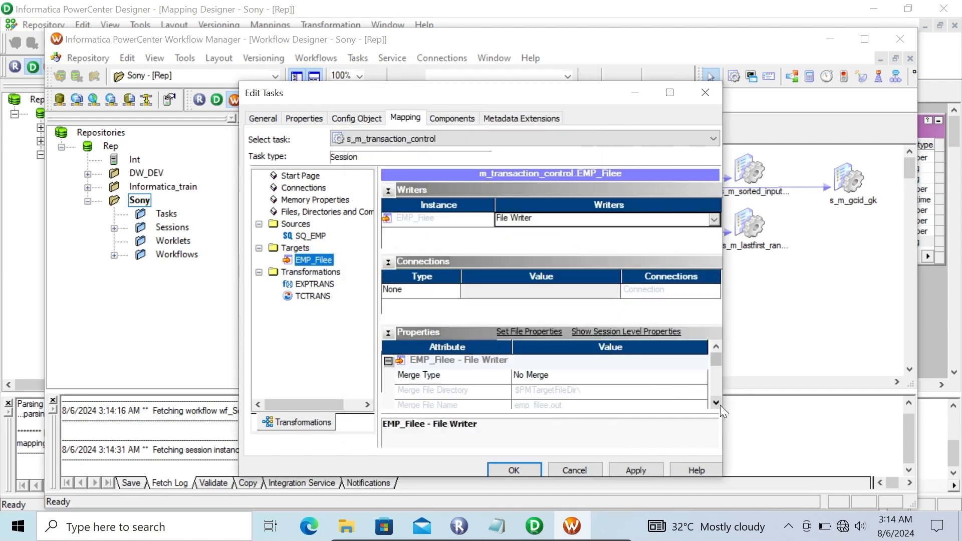
scroll(720, 405, down, 2)
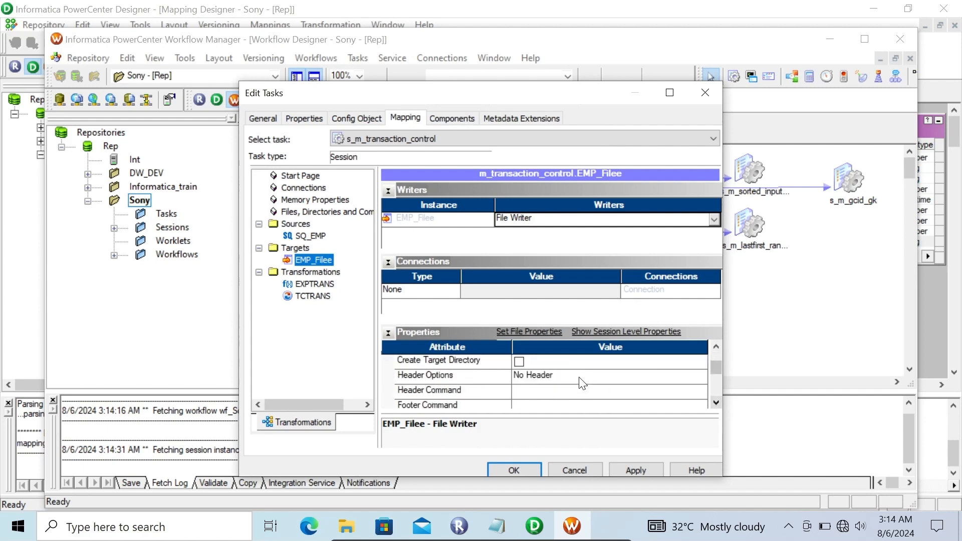
click(579, 377)
click(578, 375)
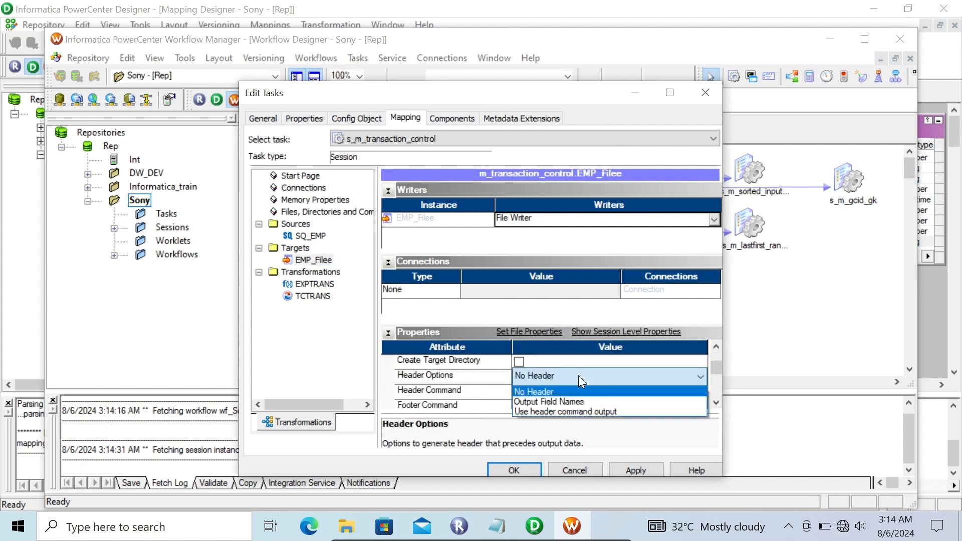
click(557, 400)
scroll(721, 405, down, 2)
scroll(721, 405, down, 2)
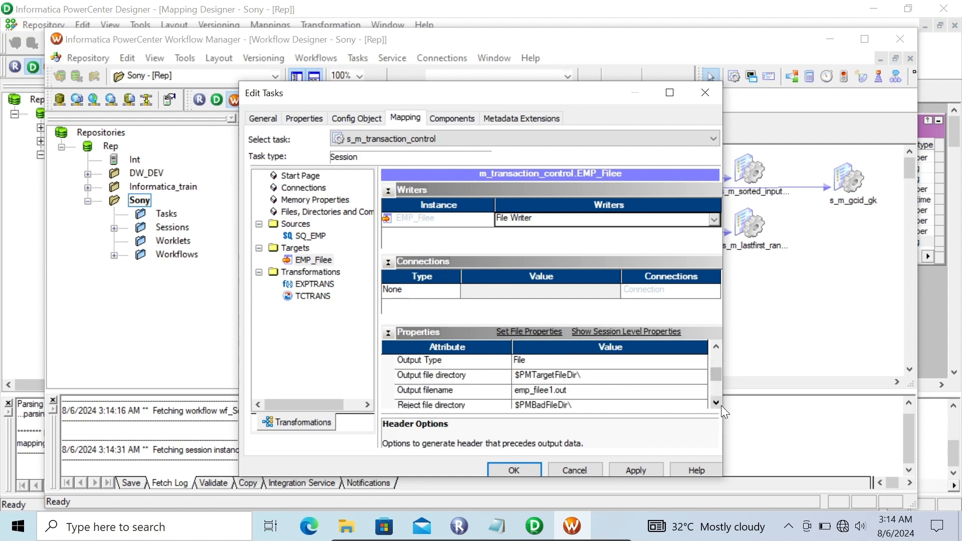
- Switch to File Explorer, create a folder named Dept_data on the Desktop and open it
click(341, 535)
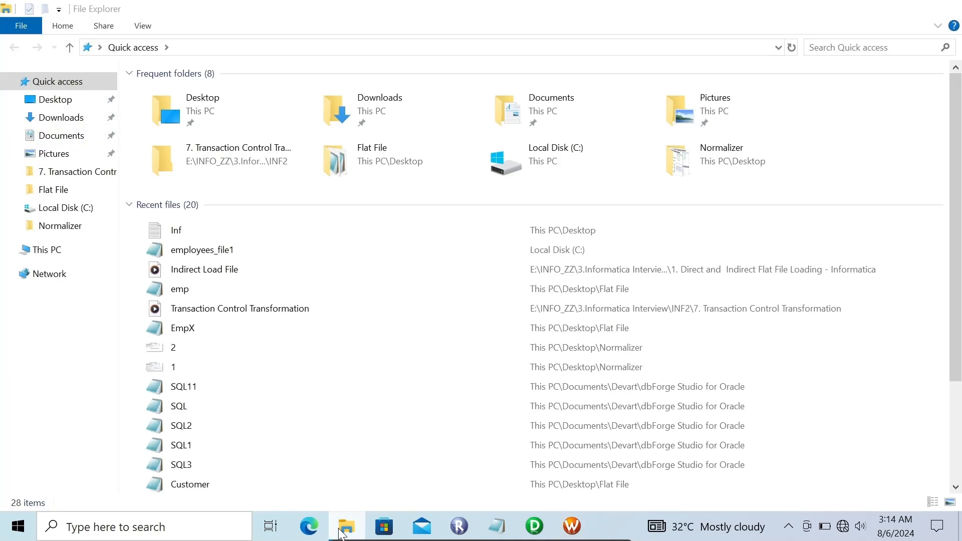
click(340, 534)
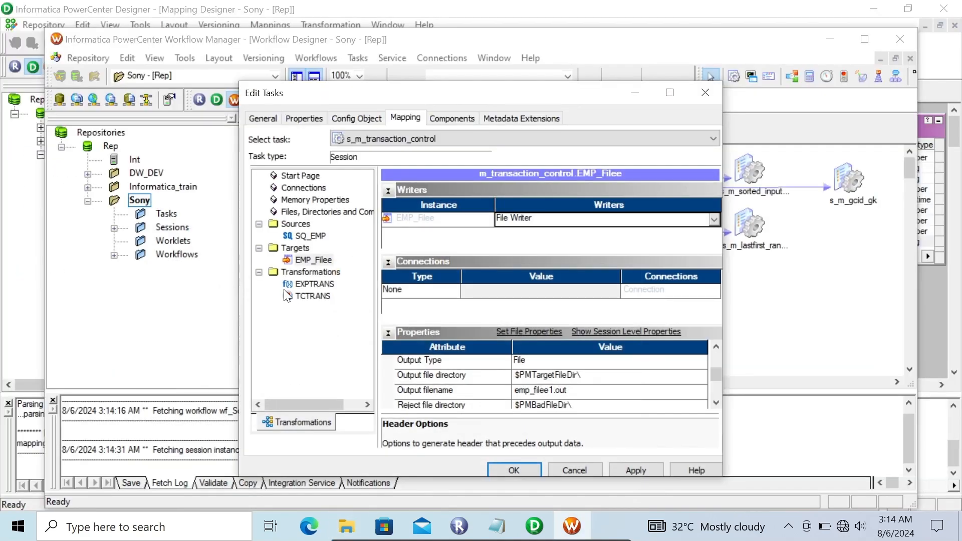
click(346, 529)
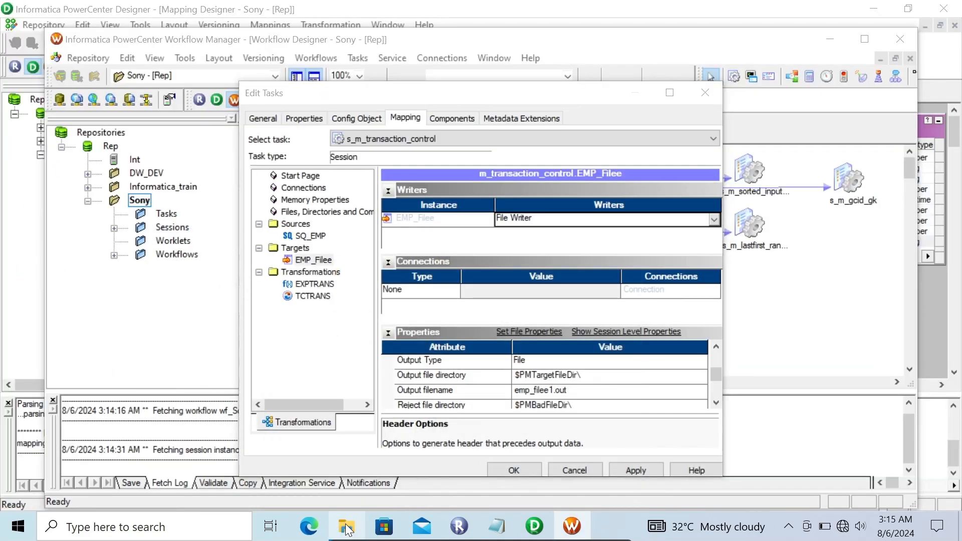
click(62, 102)
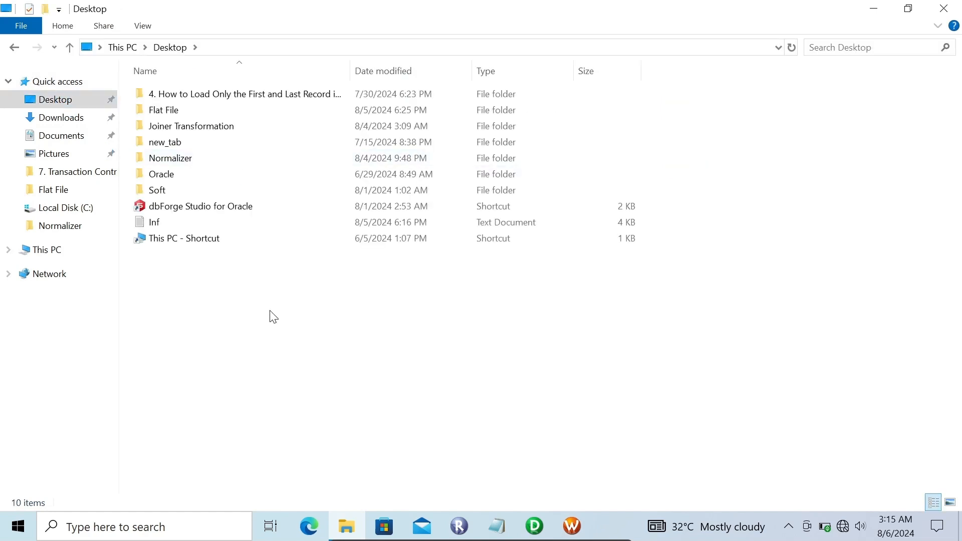
right_click(270, 312)
mouse_move(372, 457)
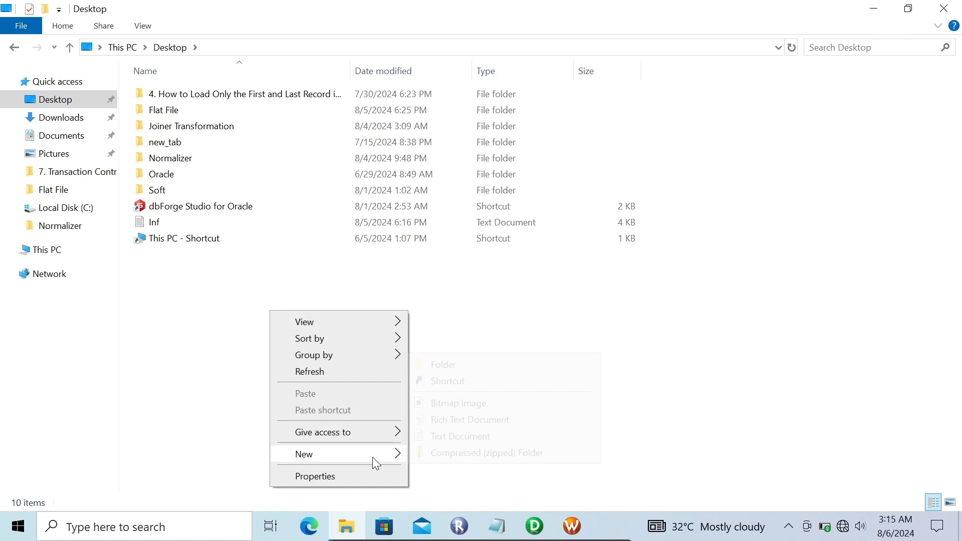
click(430, 366)
text(De)
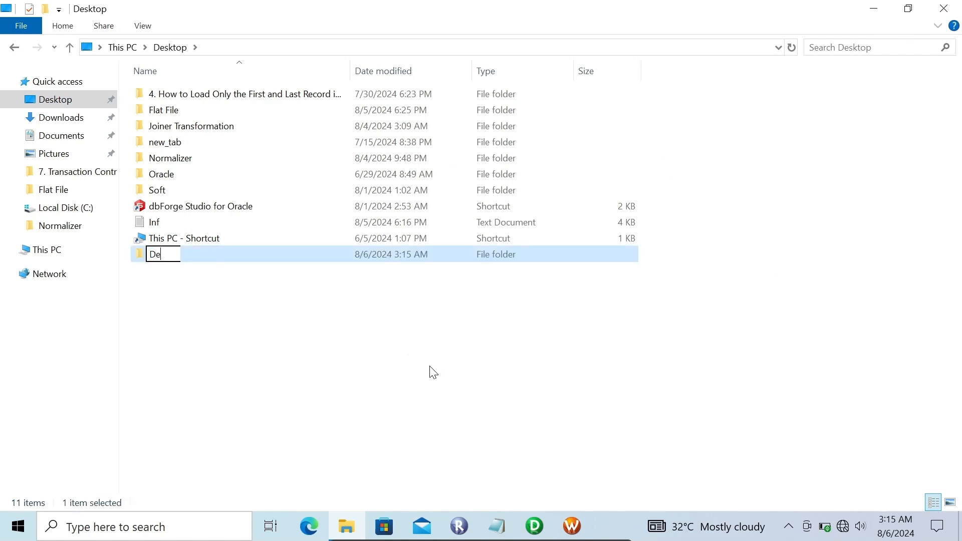
text(pt_data)
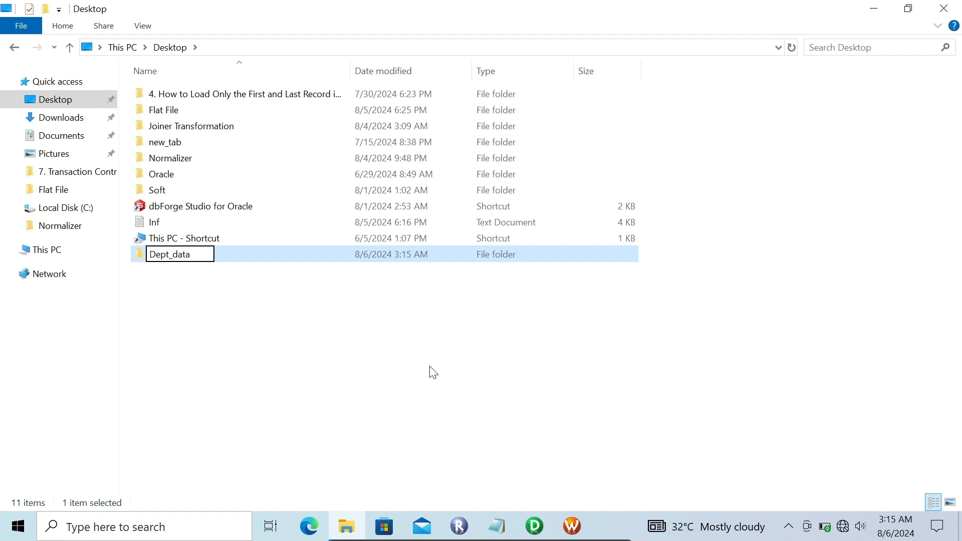
key(Return)
key(Return)
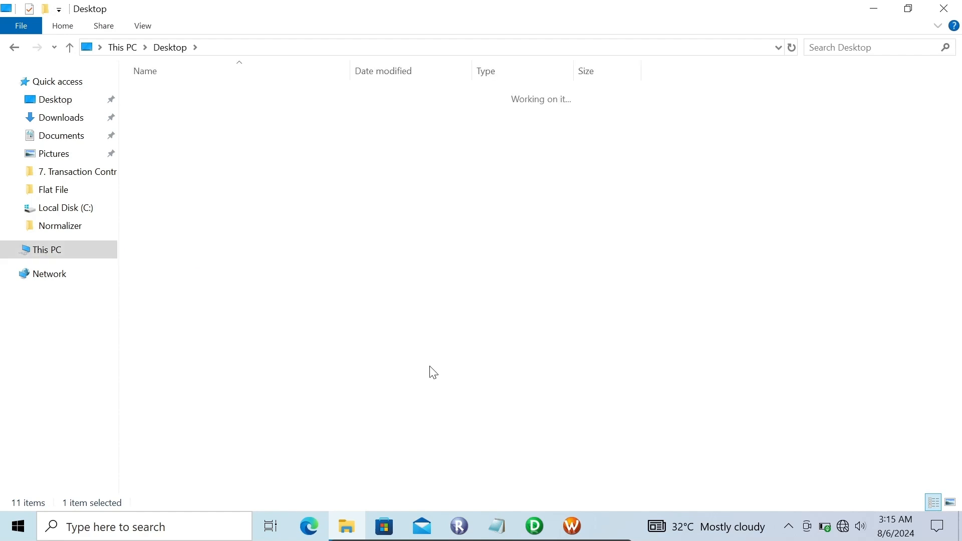
- Copy the Dept_data folder's path, set it as the EMP_Filee target's output file directory in Workflow Manager, and accept the session changes
click(307, 48)
key(ctrl+c)
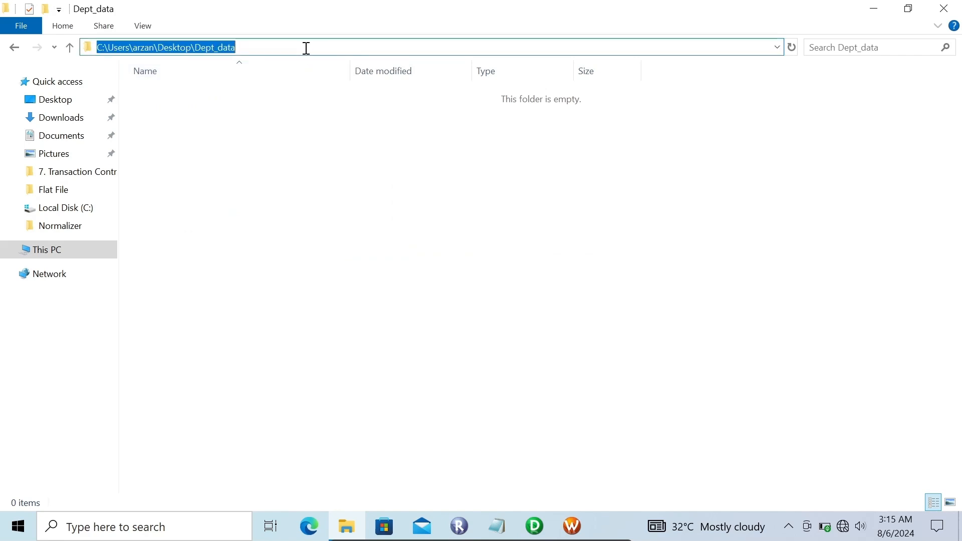
click(886, 9)
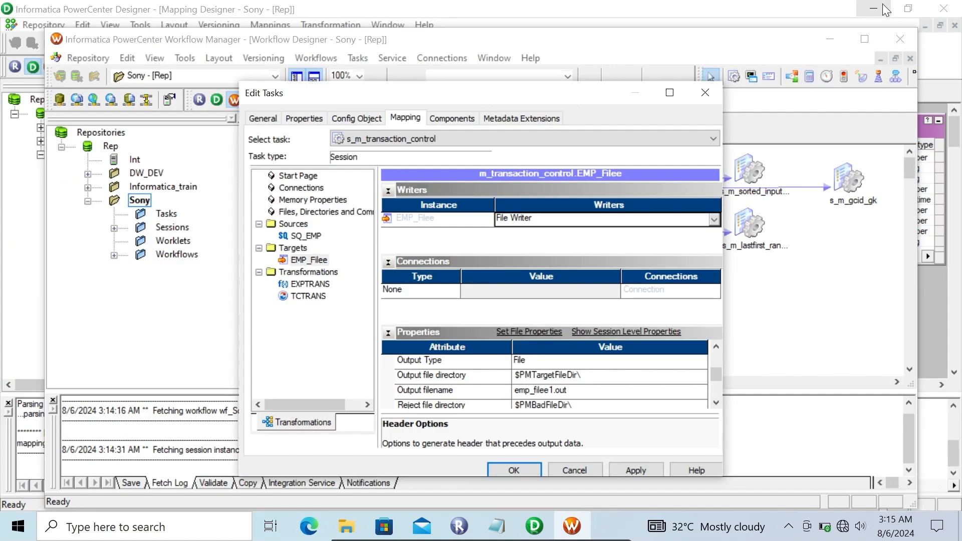
click(584, 376)
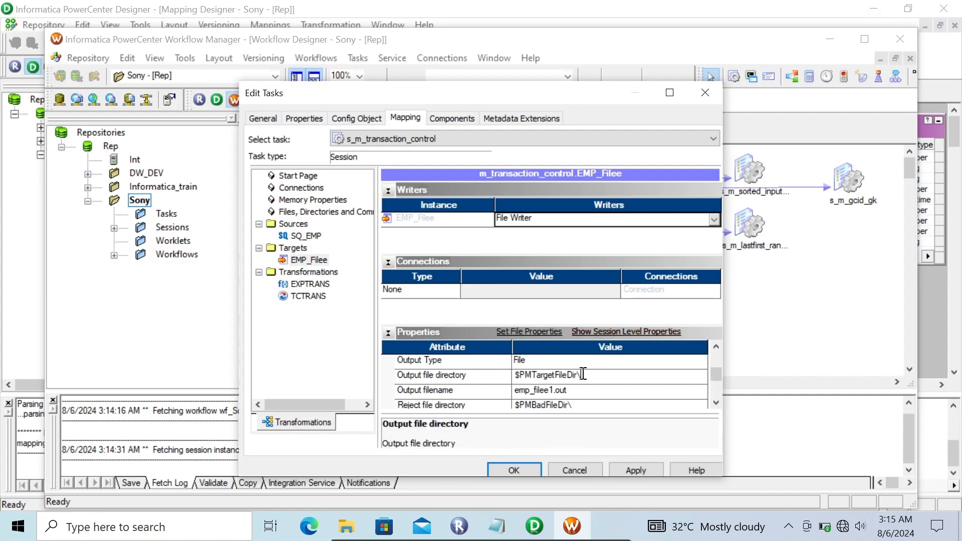
drag(583, 375, 495, 384)
key(ctrl+v)
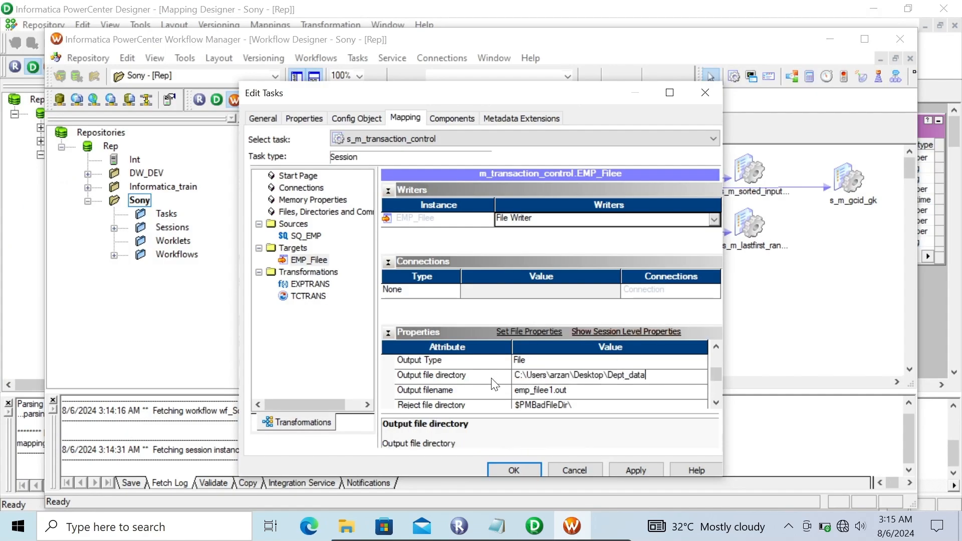
click(641, 469)
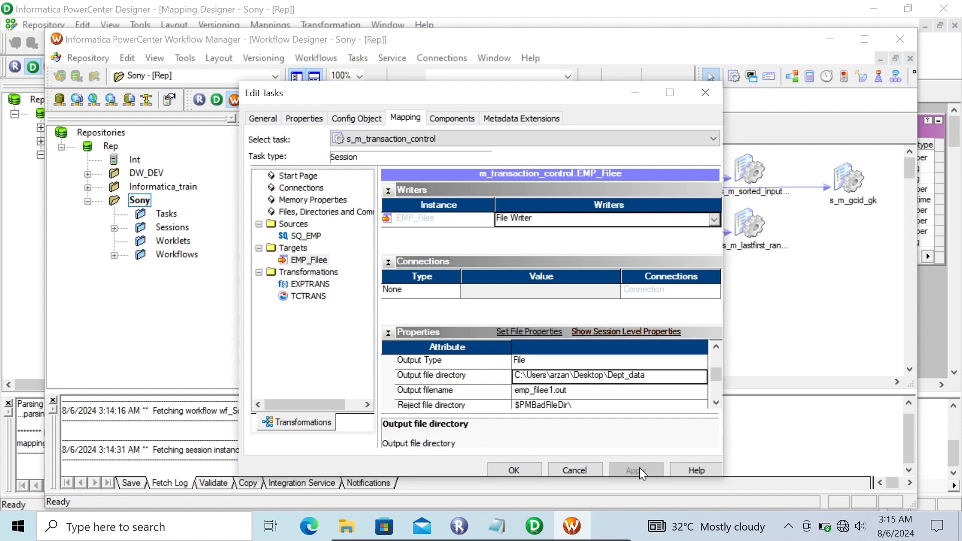
click(522, 470)
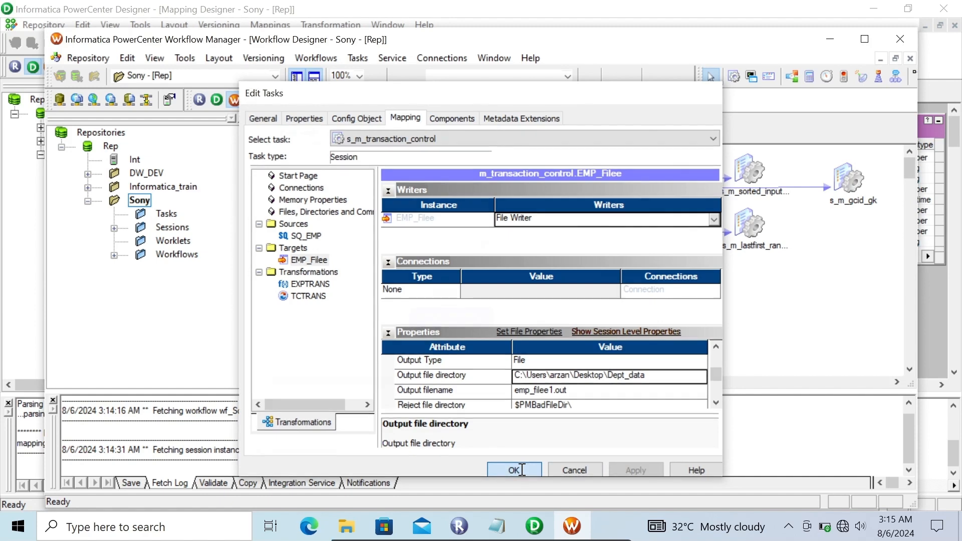
- Link the Start task to the s_m_transaction_control session in wf_Sony and save the workflow
click(357, 58)
click(379, 148)
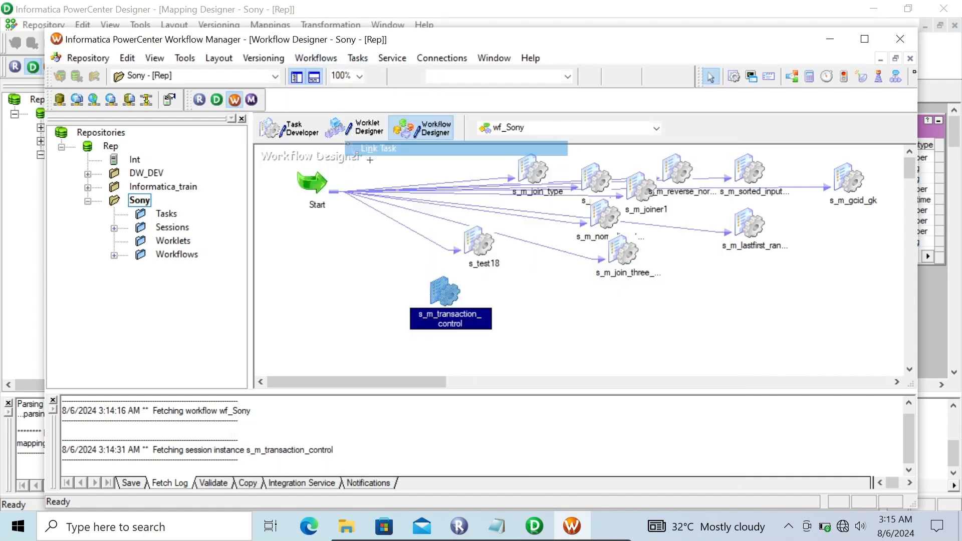
drag(396, 241, 447, 359)
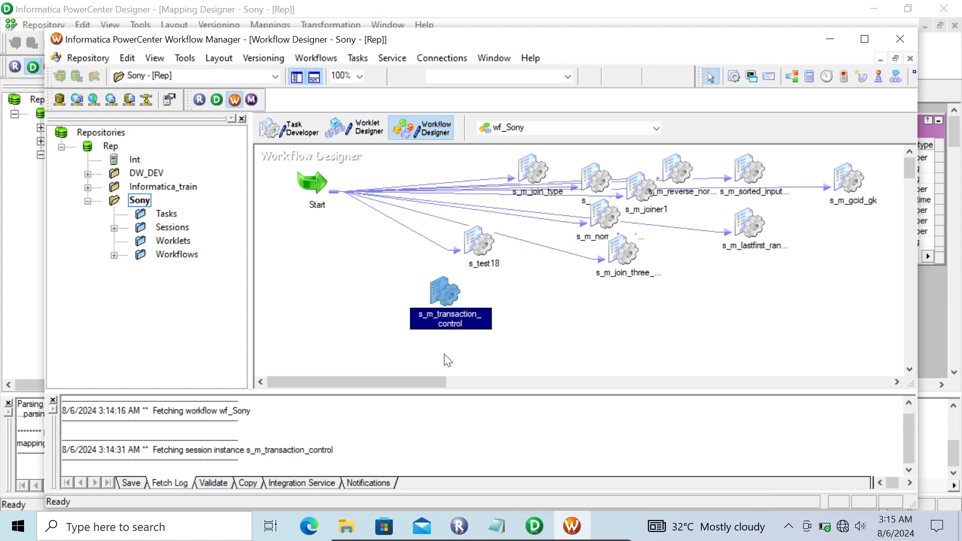
click(358, 58)
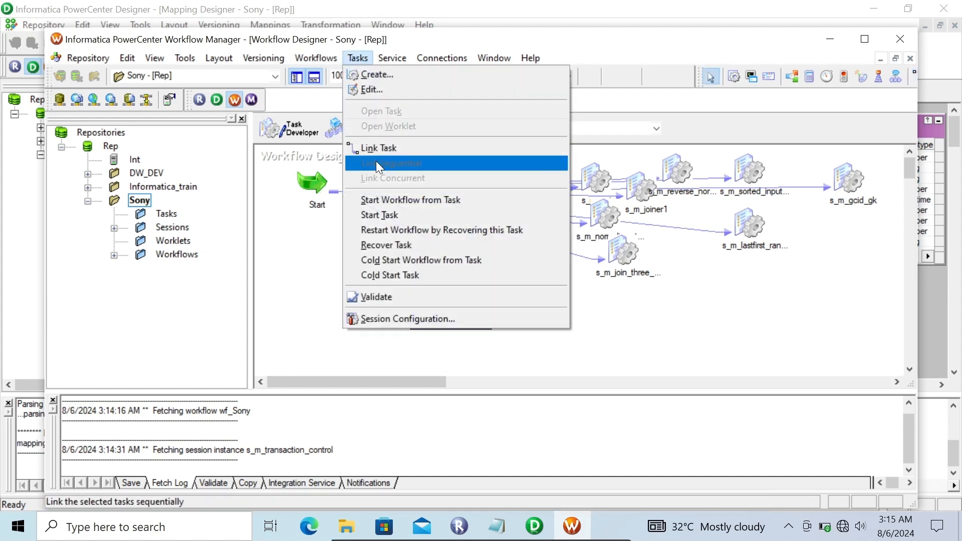
click(376, 148)
drag(429, 278, 439, 315)
key(ctrl+s)
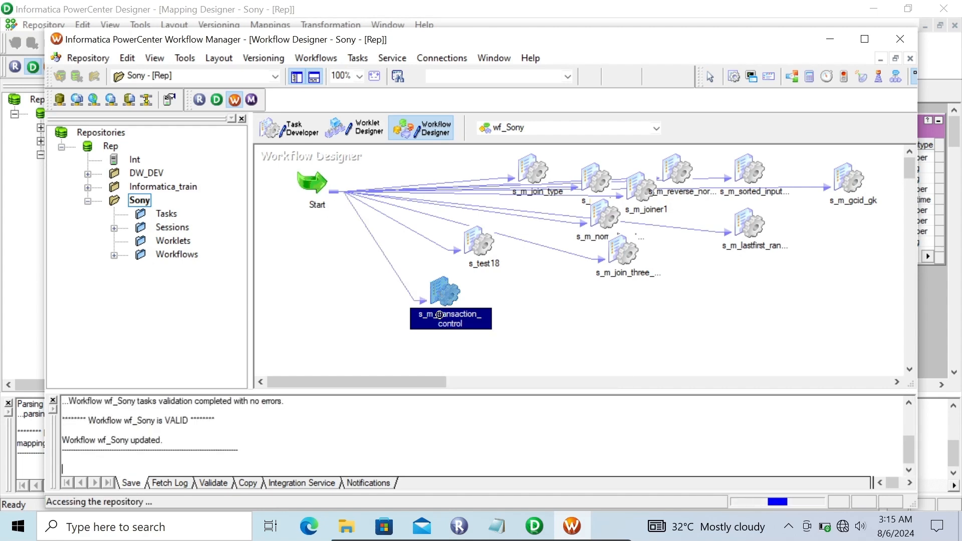
- Start the s_m_transaction_control session as a single task
right_click(450, 294)
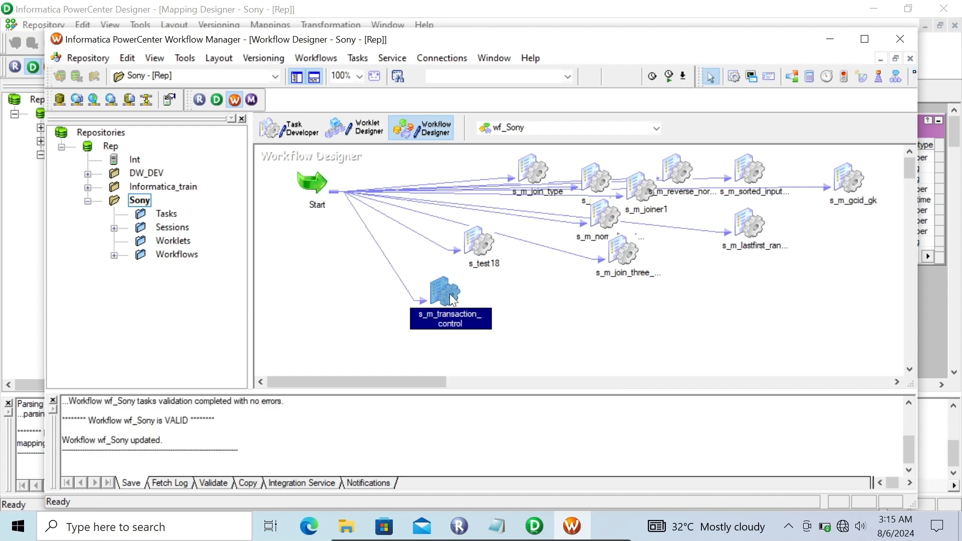
right_click(449, 295)
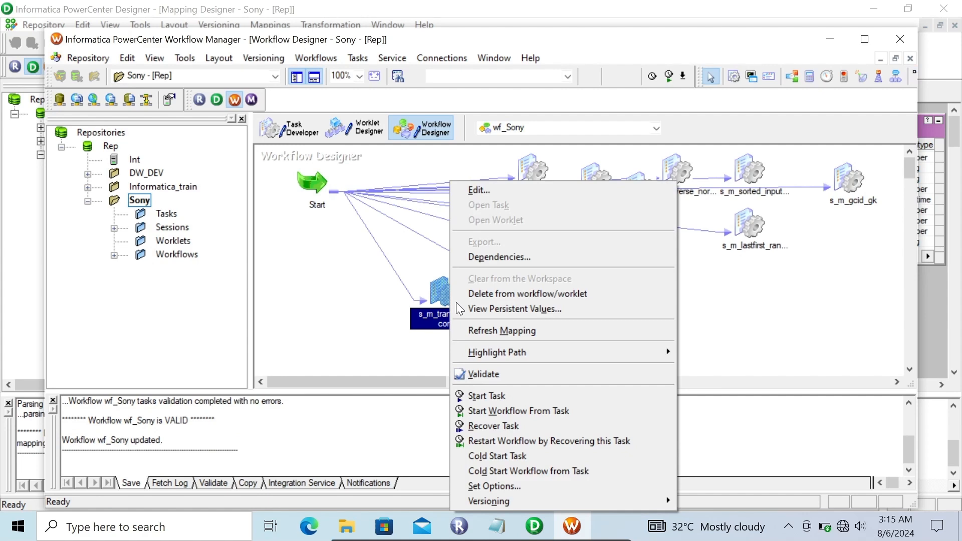
click(513, 397)
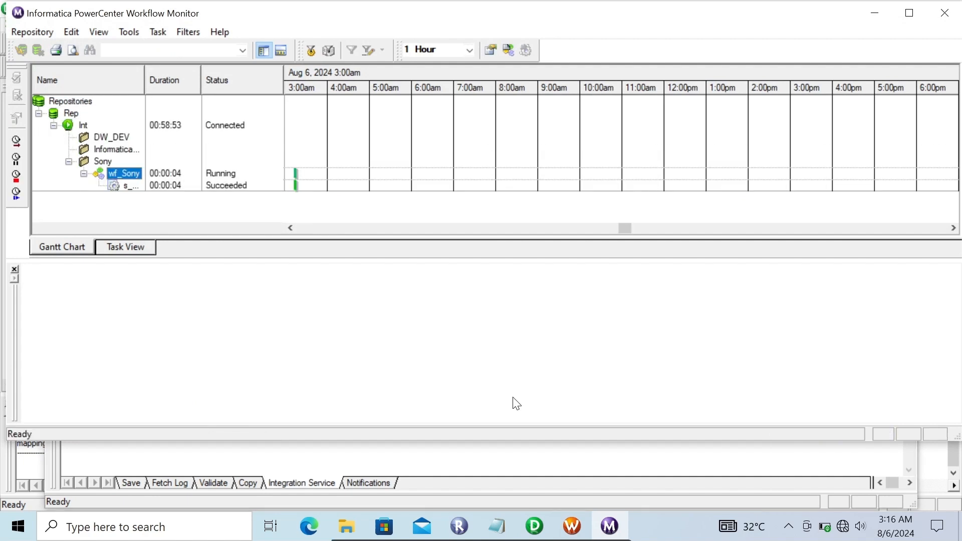
- Examine the source and target statistics of the s_m_transaction_control run in Workflow Monitor
click(126, 186)
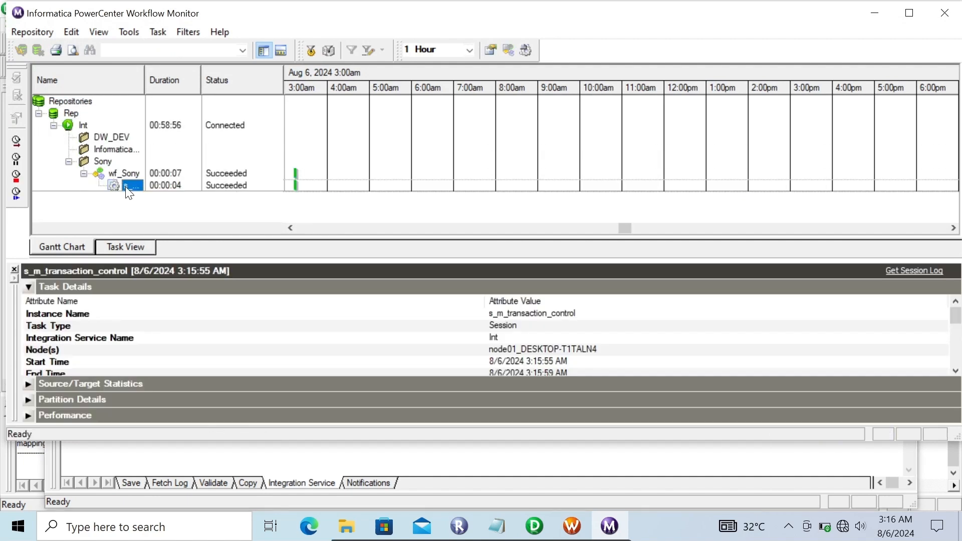
click(32, 288)
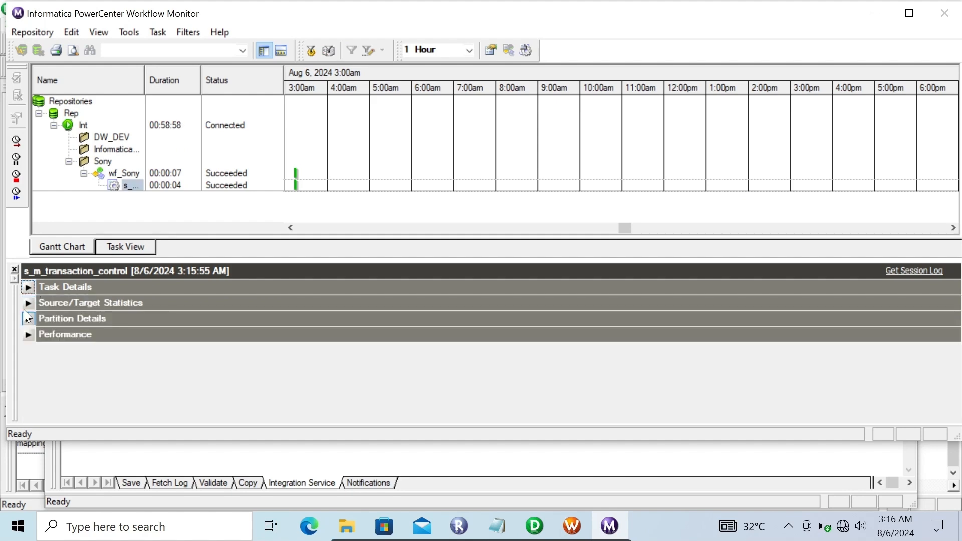
click(28, 303)
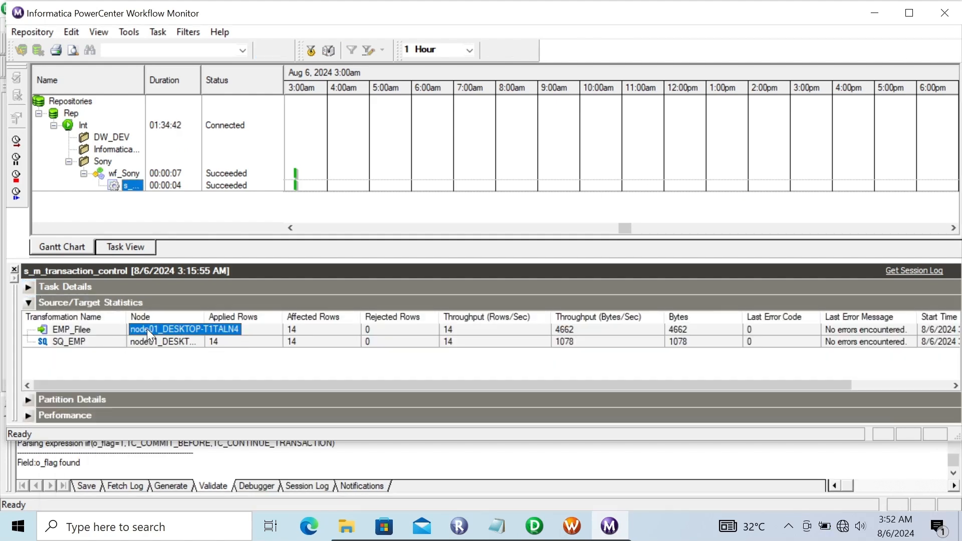
- Switch to the Dept_data folder in File Explorer and open the 10, 20 and 30 CSV files to check their rows
click(875, 13)
click(876, 13)
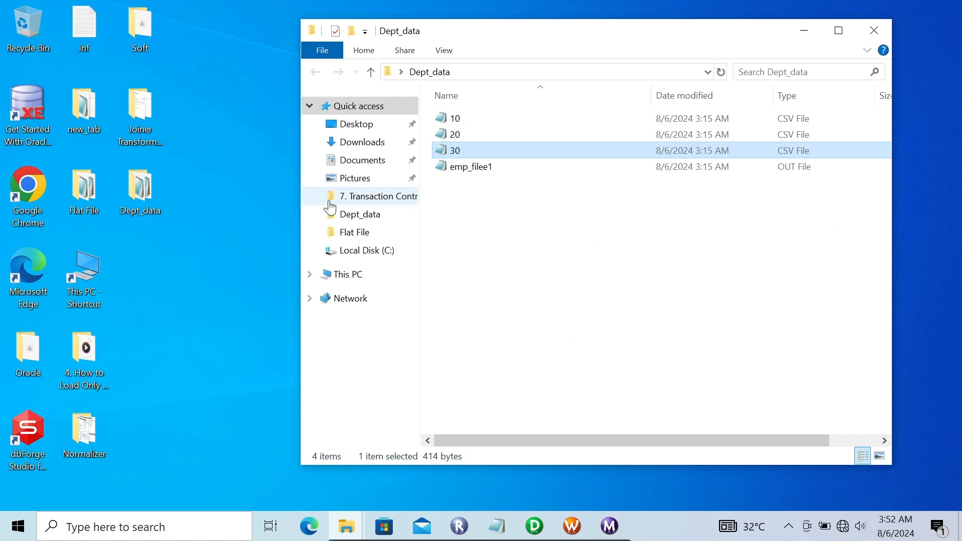
click(476, 118)
double_click(476, 117)
click(461, 136)
double_click(461, 136)
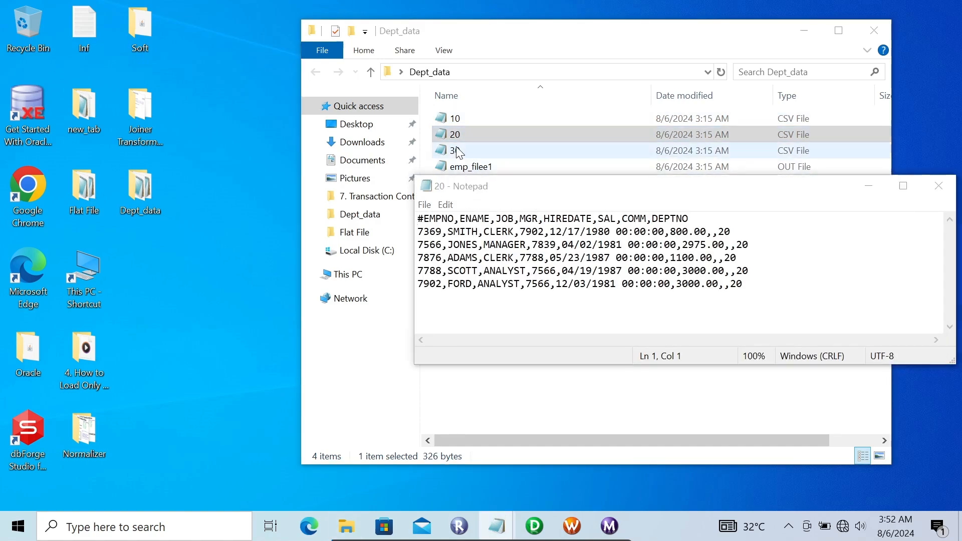
double_click(457, 151)
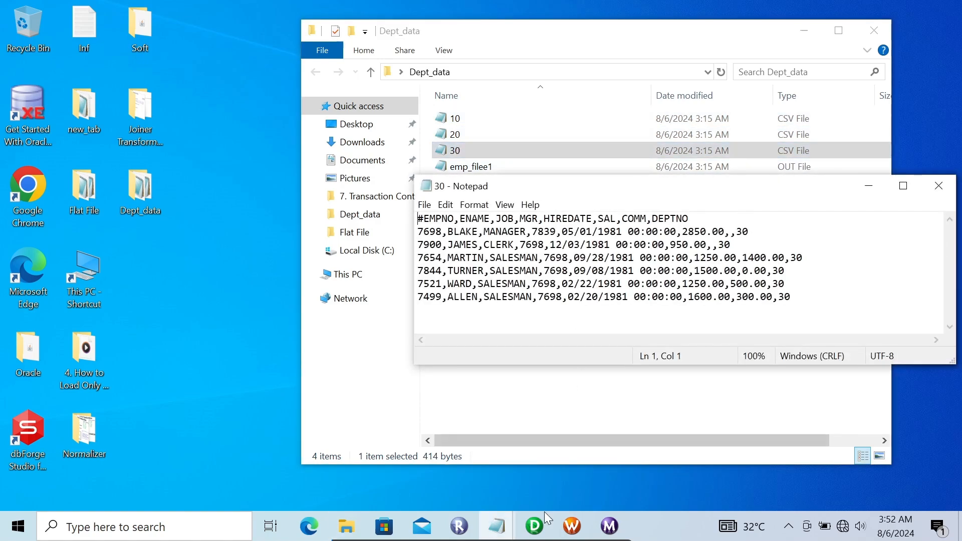
- Switch to PowerCenter Designer and review the ports and expressions of the EXPTRANS transformation in m_transaction_control
click(535, 526)
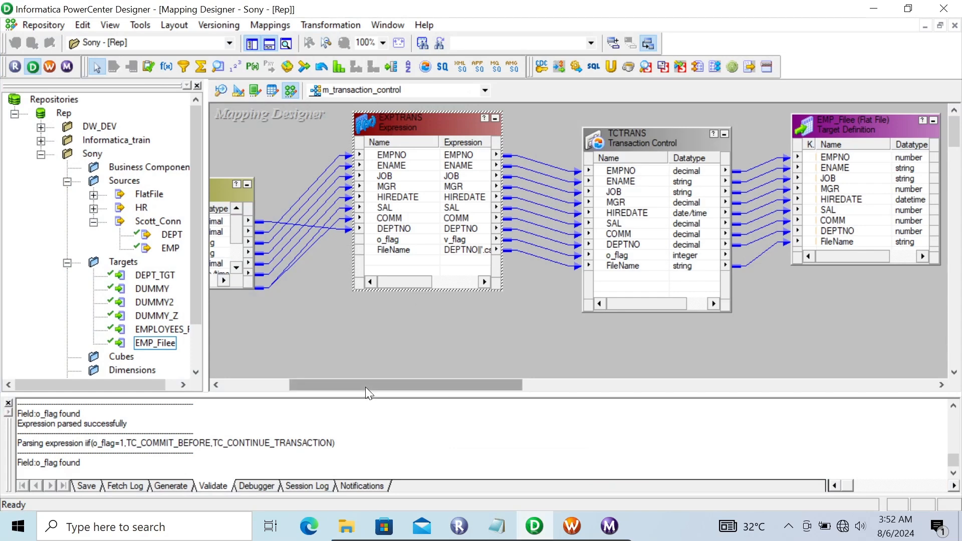
drag(366, 387, 320, 385)
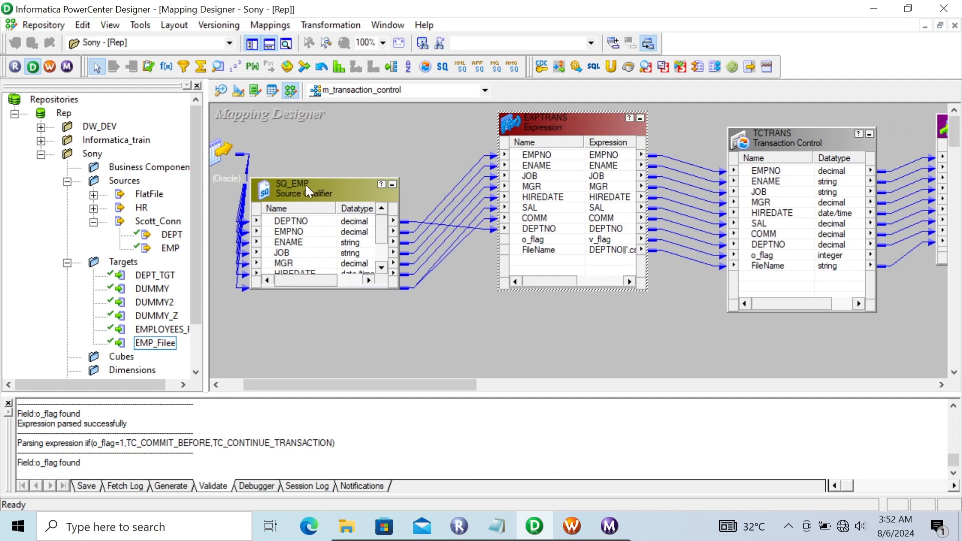
double_click(548, 129)
click(307, 112)
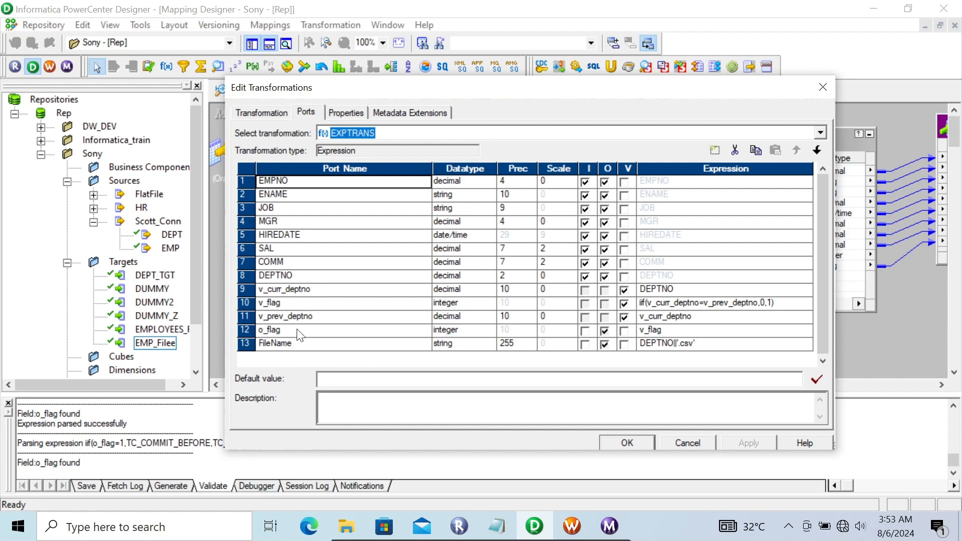
click(627, 443)
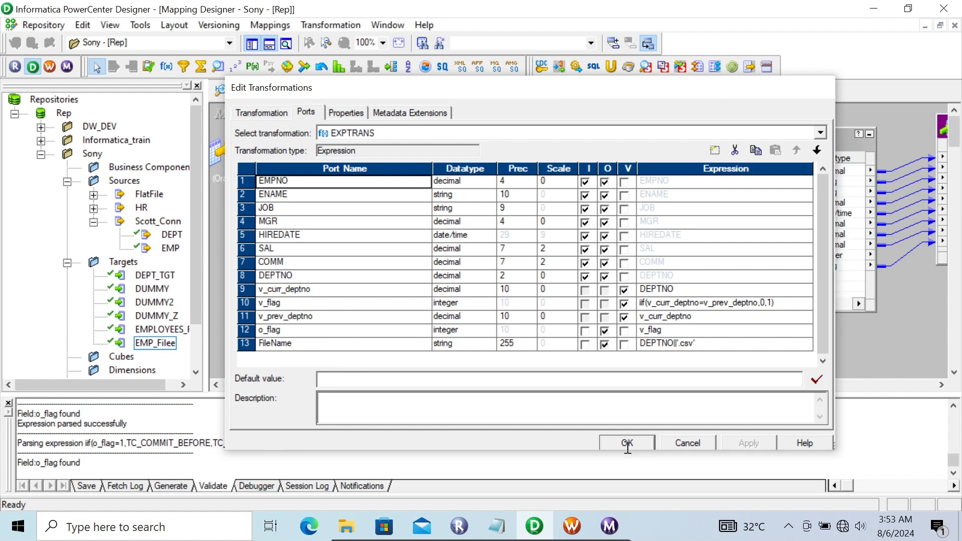
- Review the transaction control condition in the TCTRANS transformation's properties
double_click(784, 141)
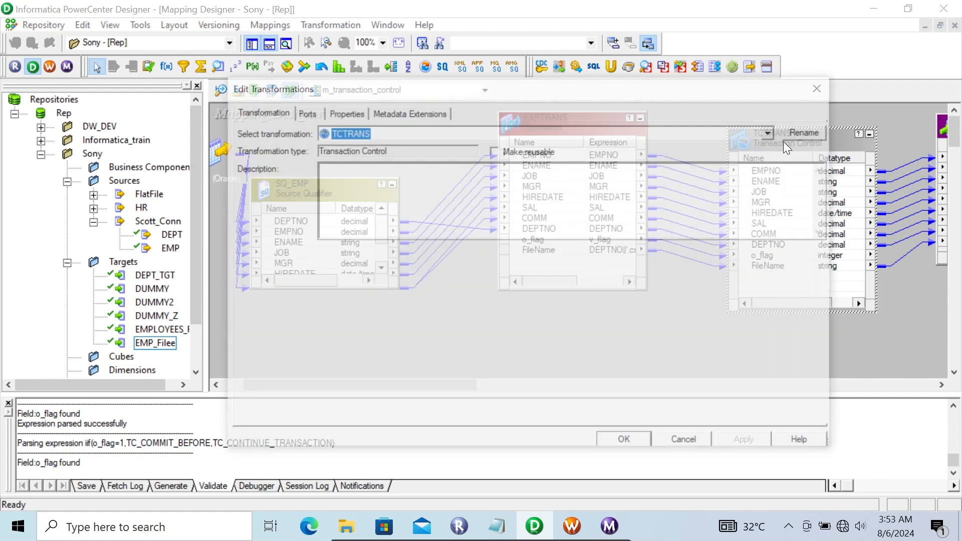
click(347, 112)
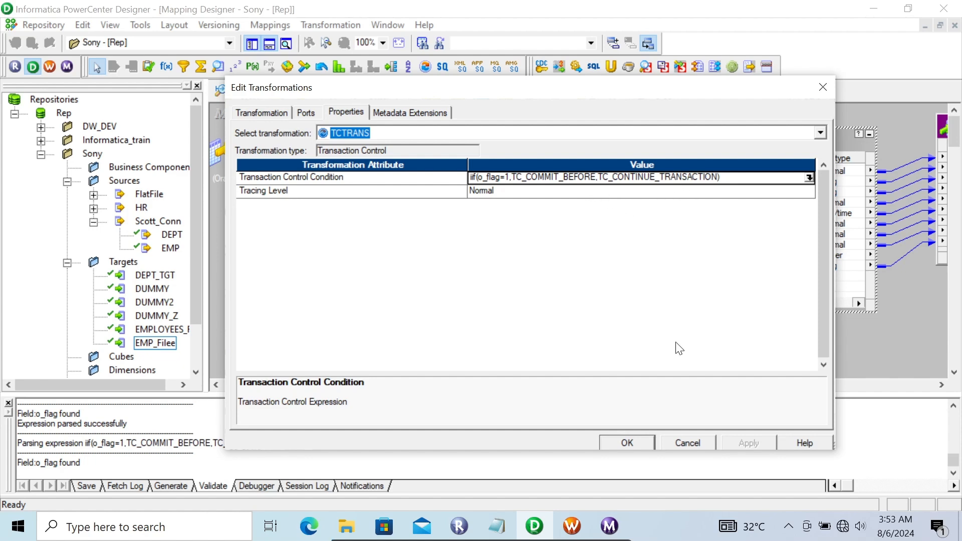
click(622, 437)
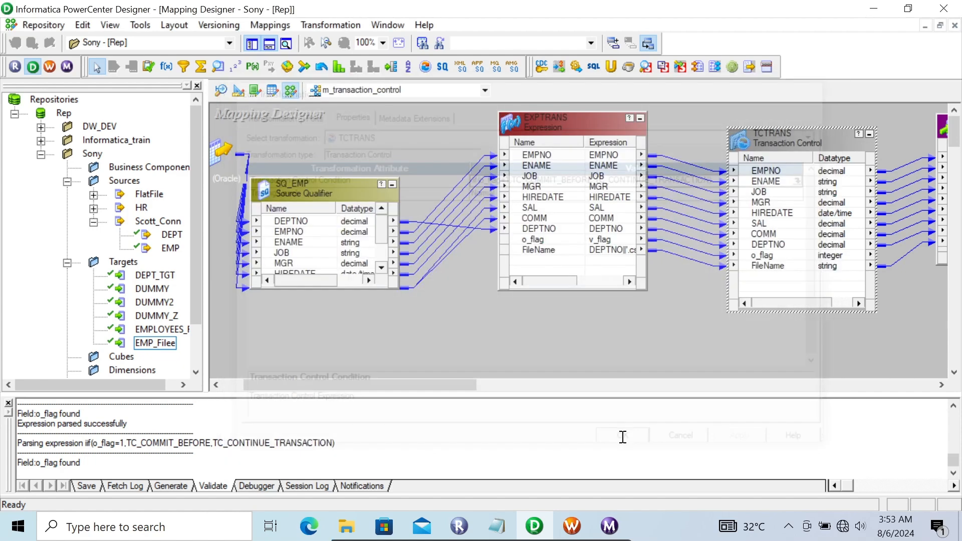
- Recheck the flag and FileName port expressions in EXPTRANS, and inspect the mapping flow from the EMP source to the EMP_Filee target
double_click(536, 131)
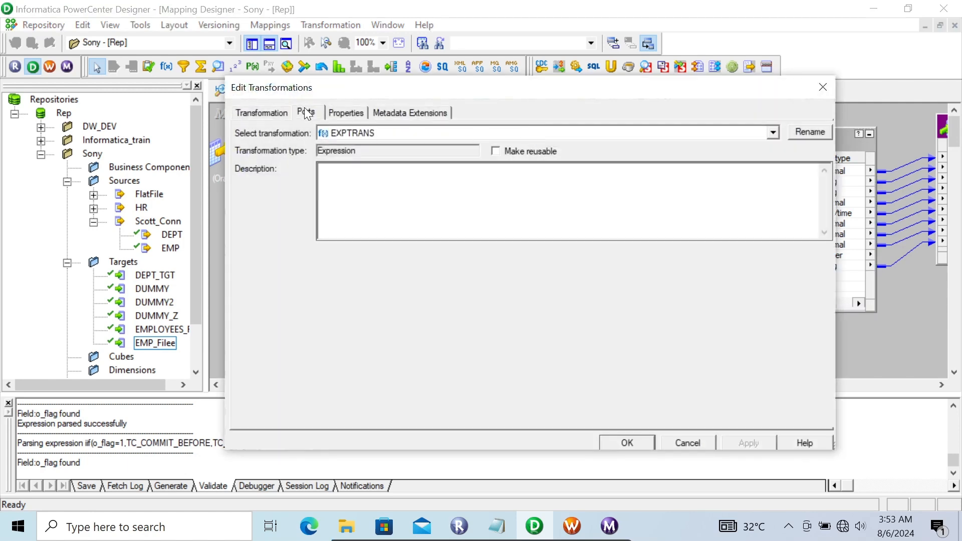
click(308, 114)
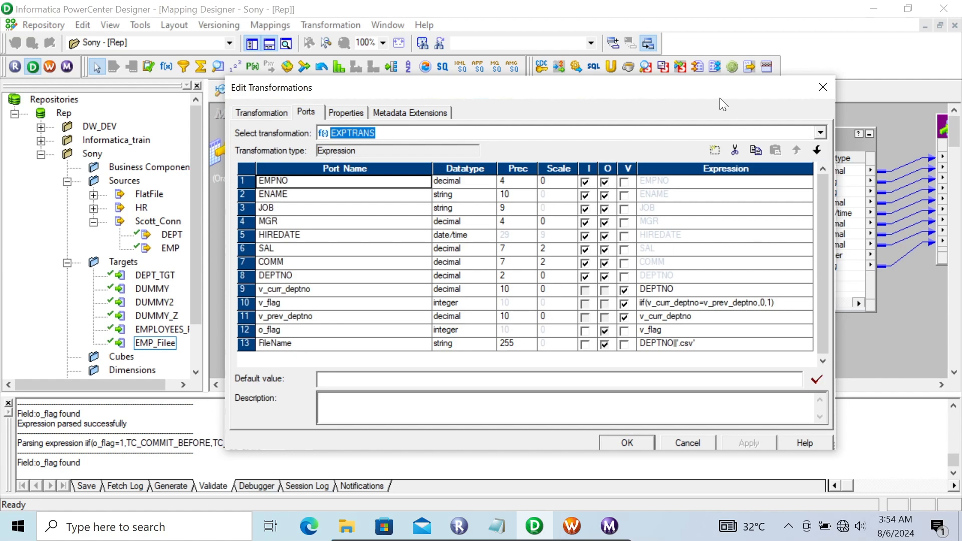
drag(722, 96, 622, 92)
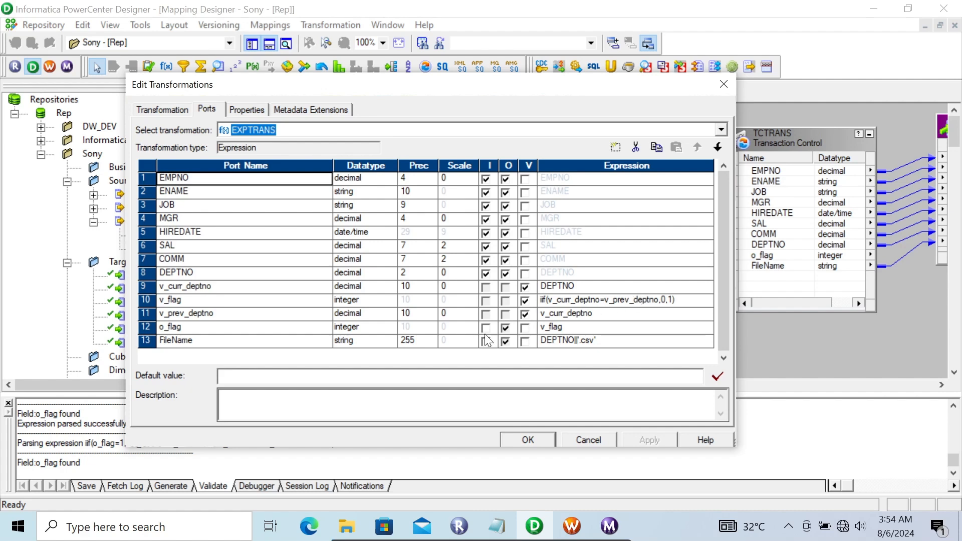
click(521, 440)
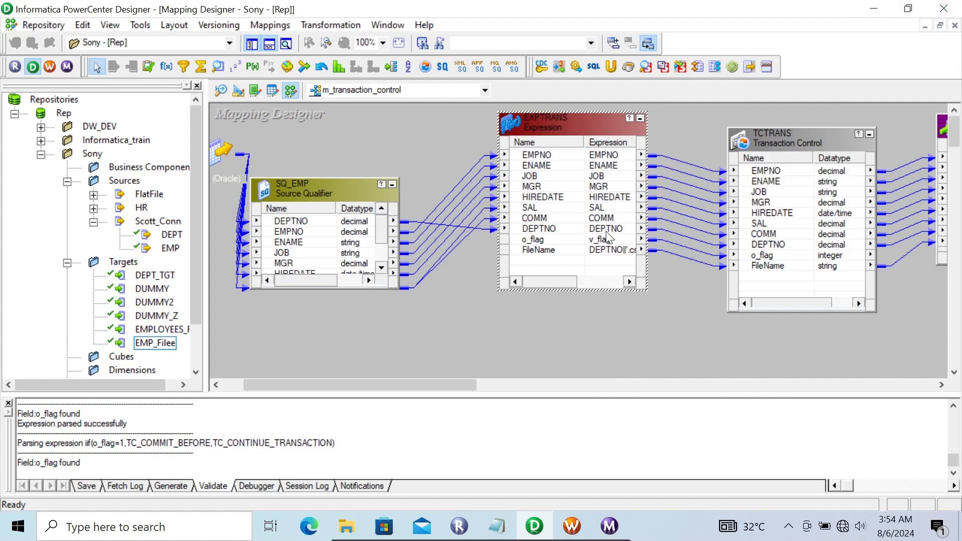
drag(436, 386, 399, 370)
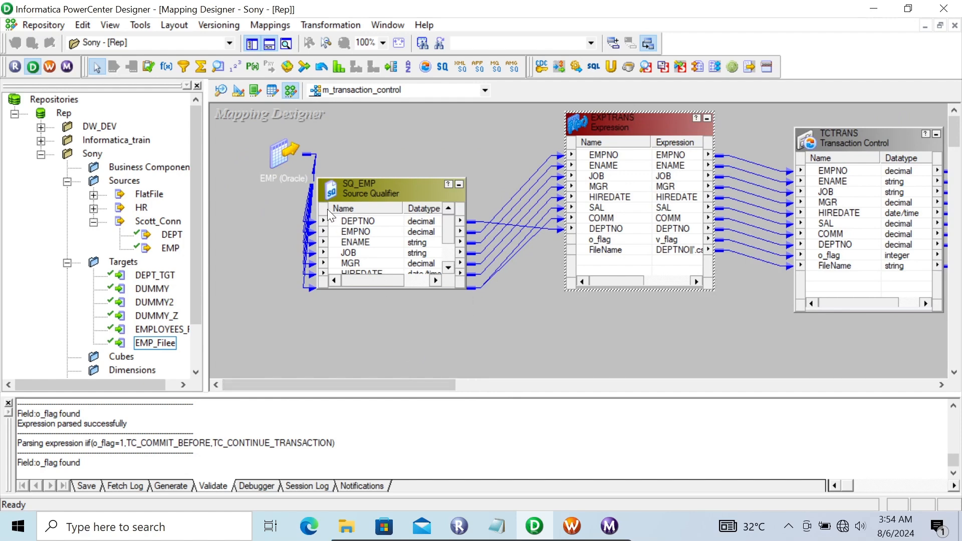
drag(426, 382, 569, 371)
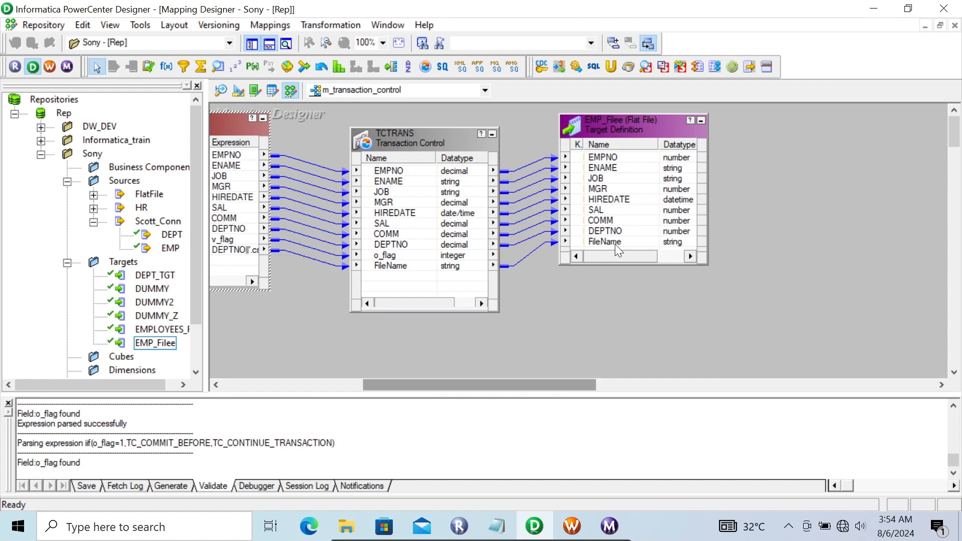